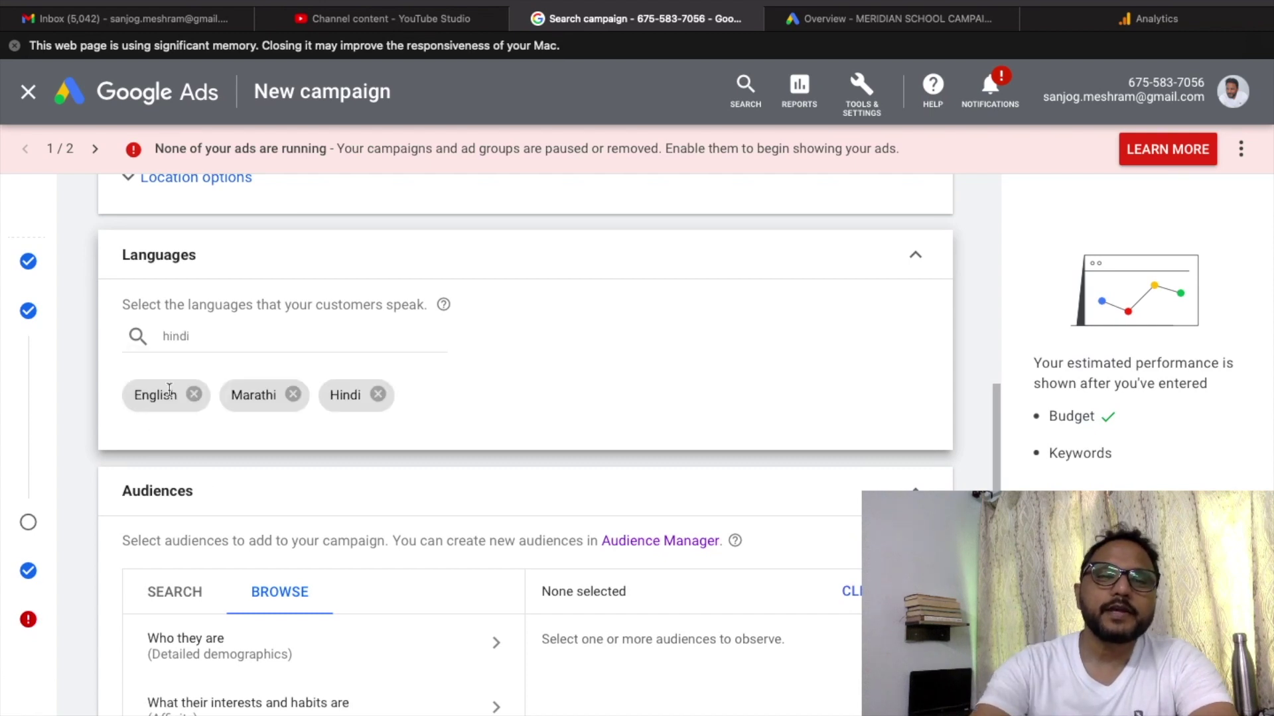
Examine the campaign's Audiences section, including its search and browse views and the Targeting and Observation settings
scroll(90, 584, "down", 4)
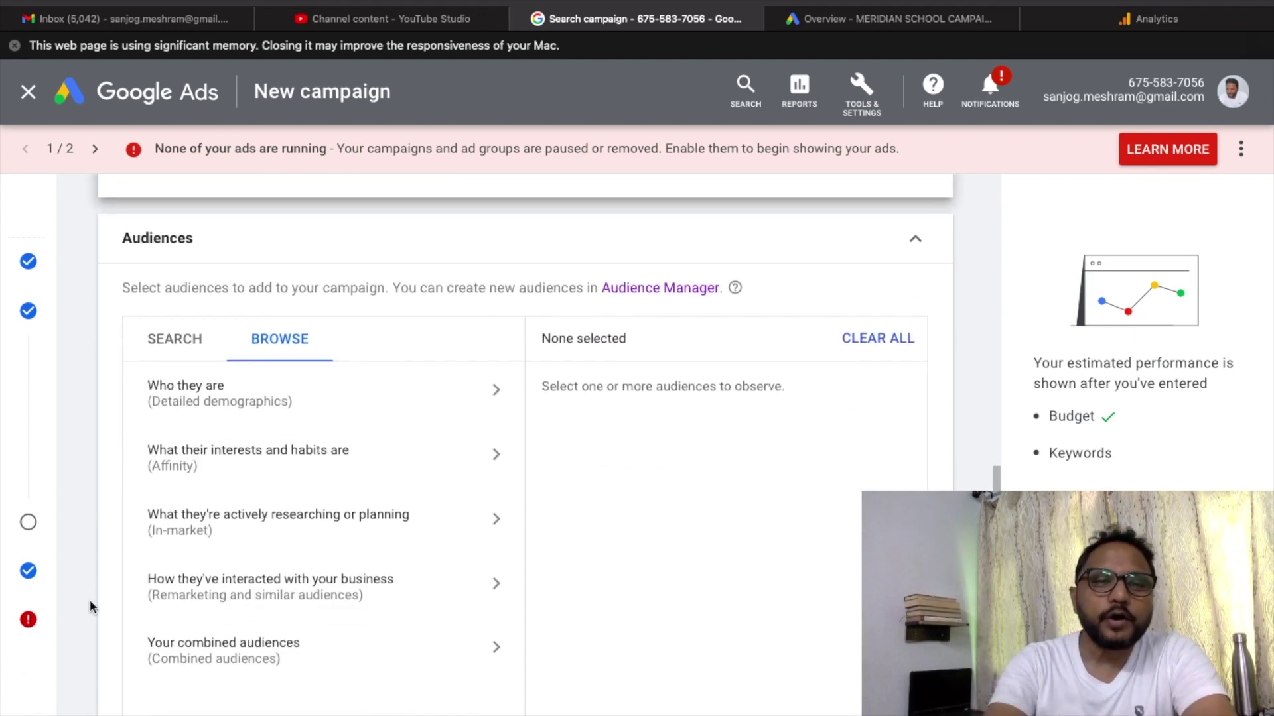
scroll(90, 590, "down", 1)
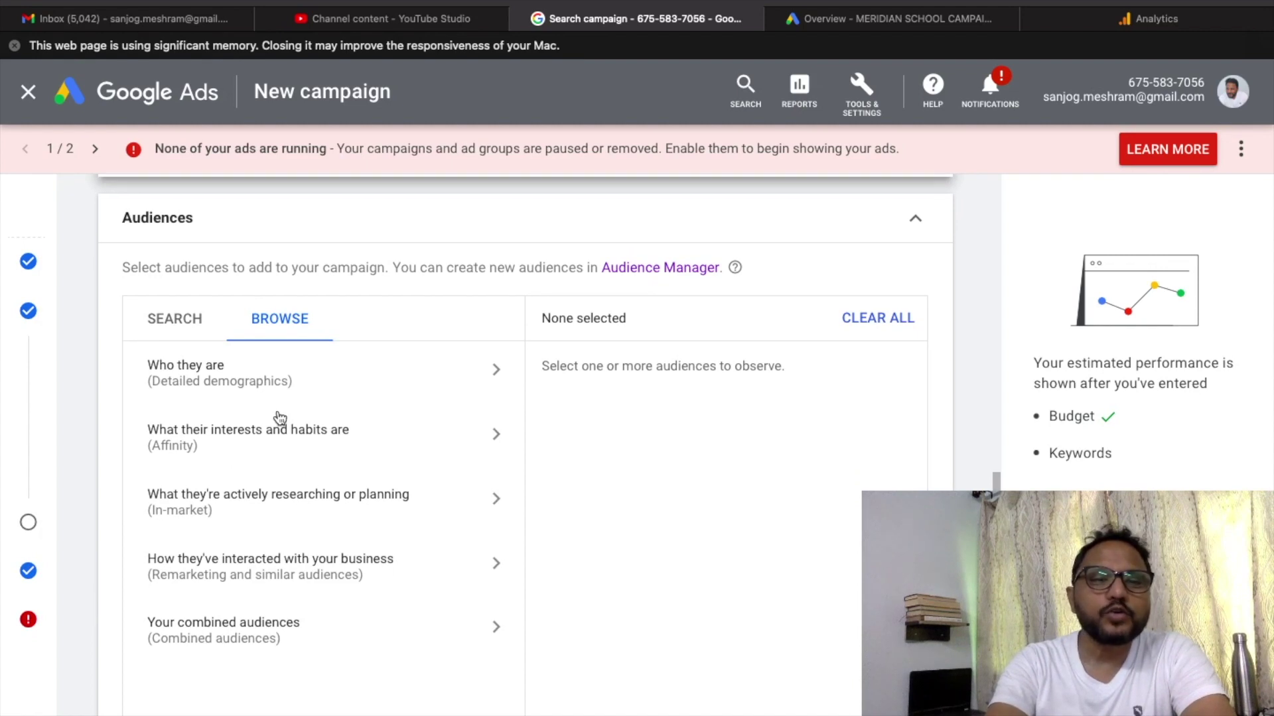
left_click(175, 324)
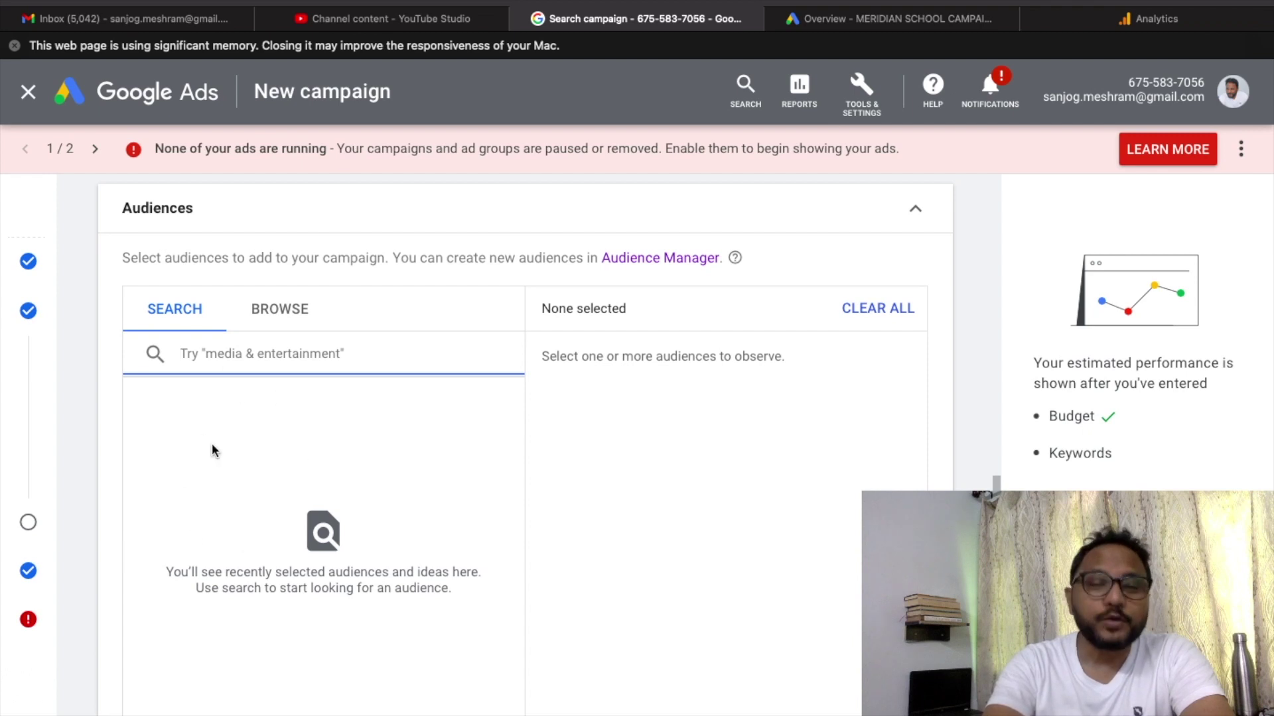
left_click(284, 307)
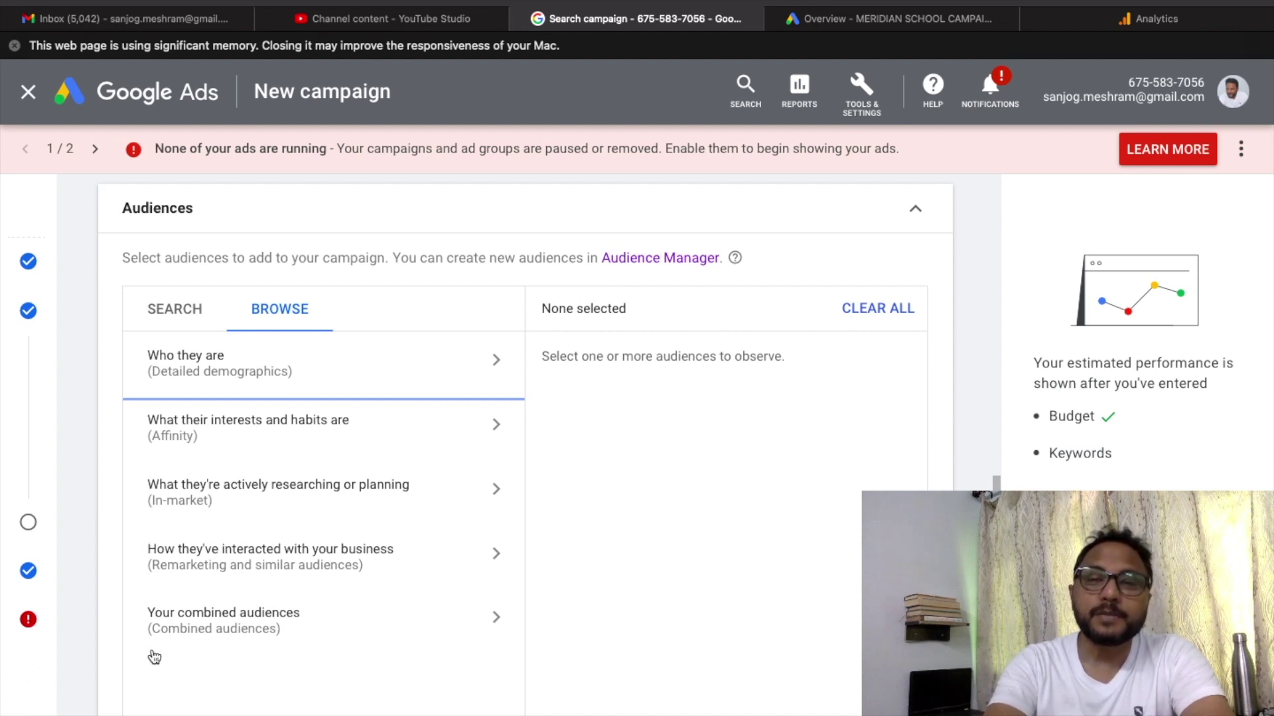
scroll(154, 656, "down", 4)
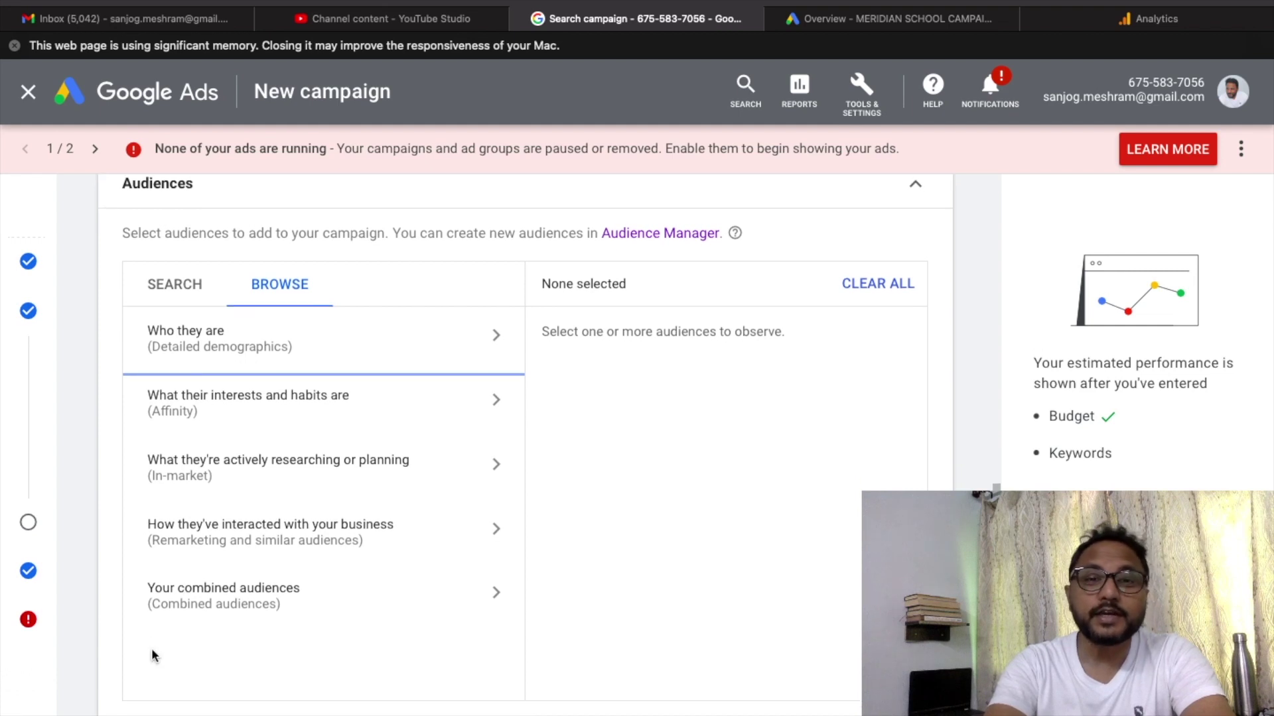
scroll(154, 657, "down", 2)
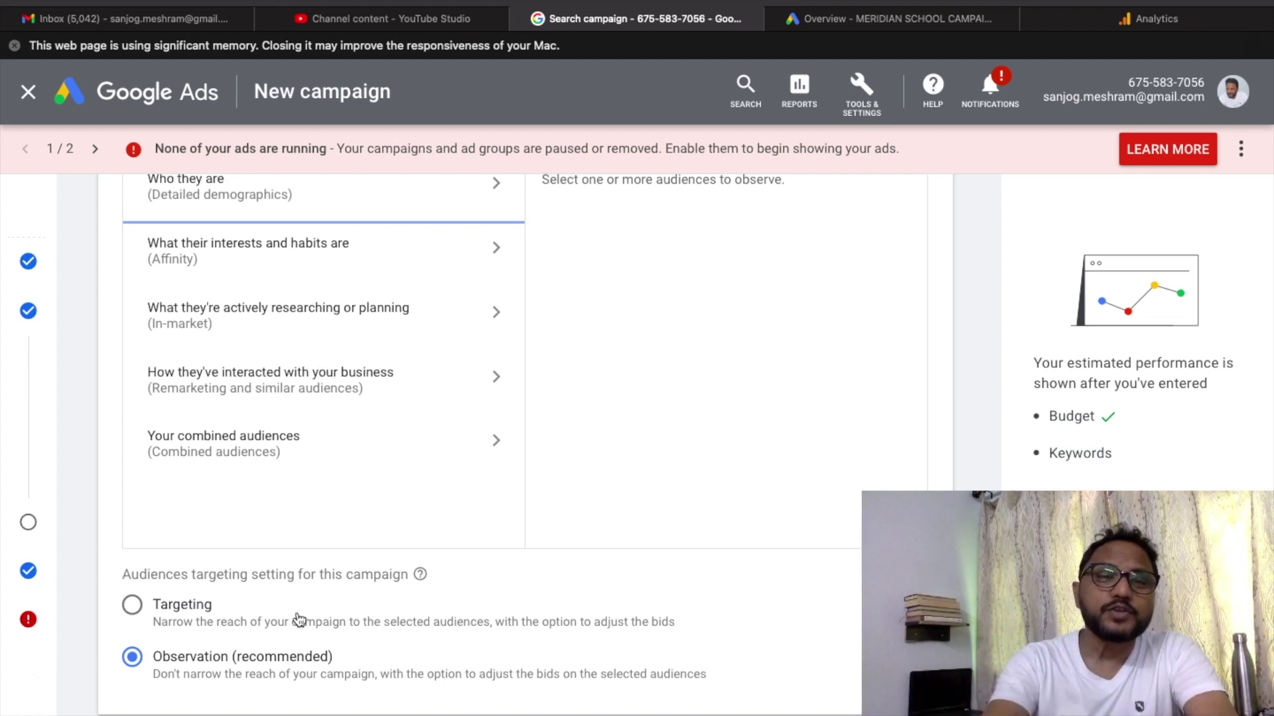
scroll(298, 619, "up", 2)
scroll(249, 479, "down", 2)
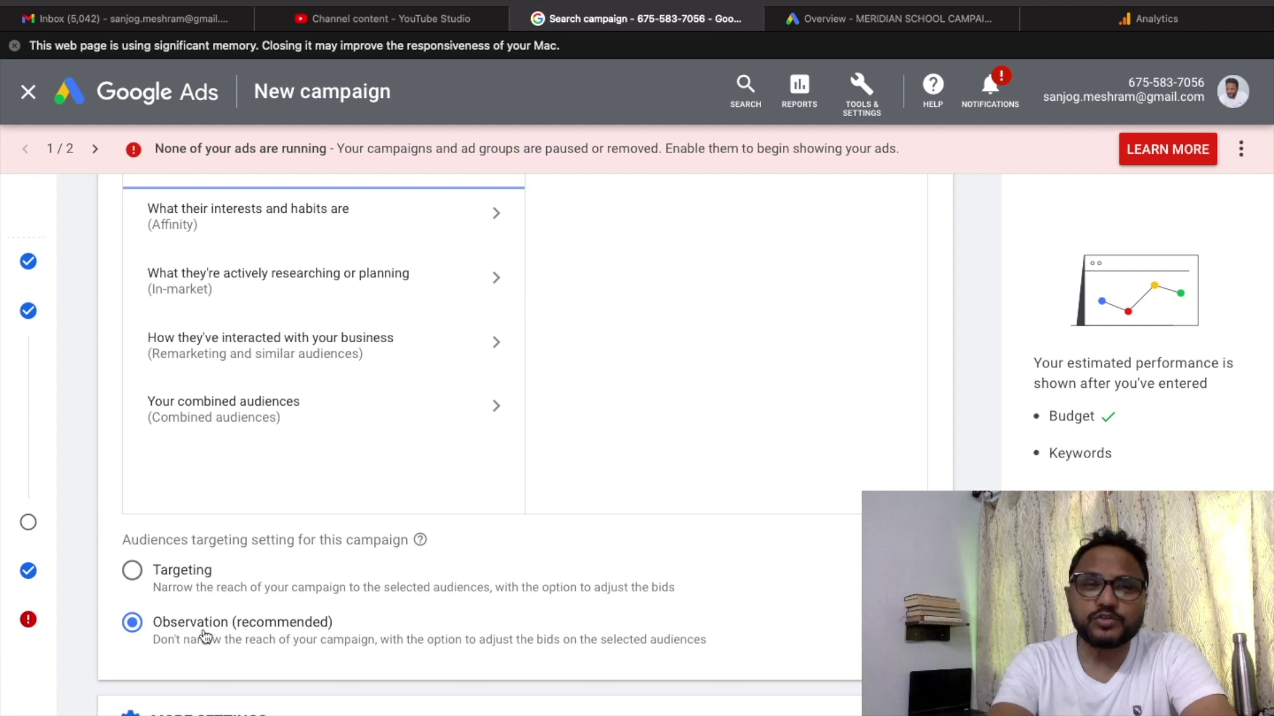
scroll(317, 595, "up", 1)
scroll(317, 596, "up", 4)
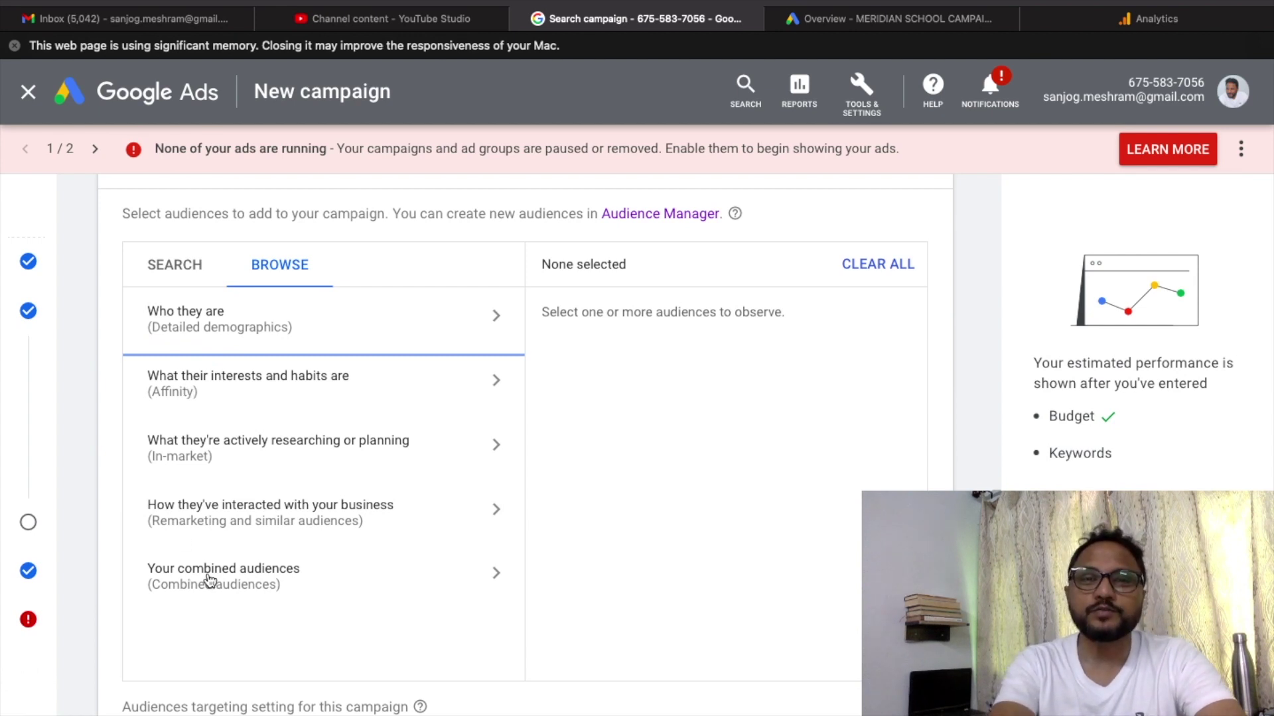
Switch to PowerPoint to review the slide on types of Google Ads audiences, and return to the campaign setup
key("super+Tab")
key("super+Tab")
key("super+Tab")
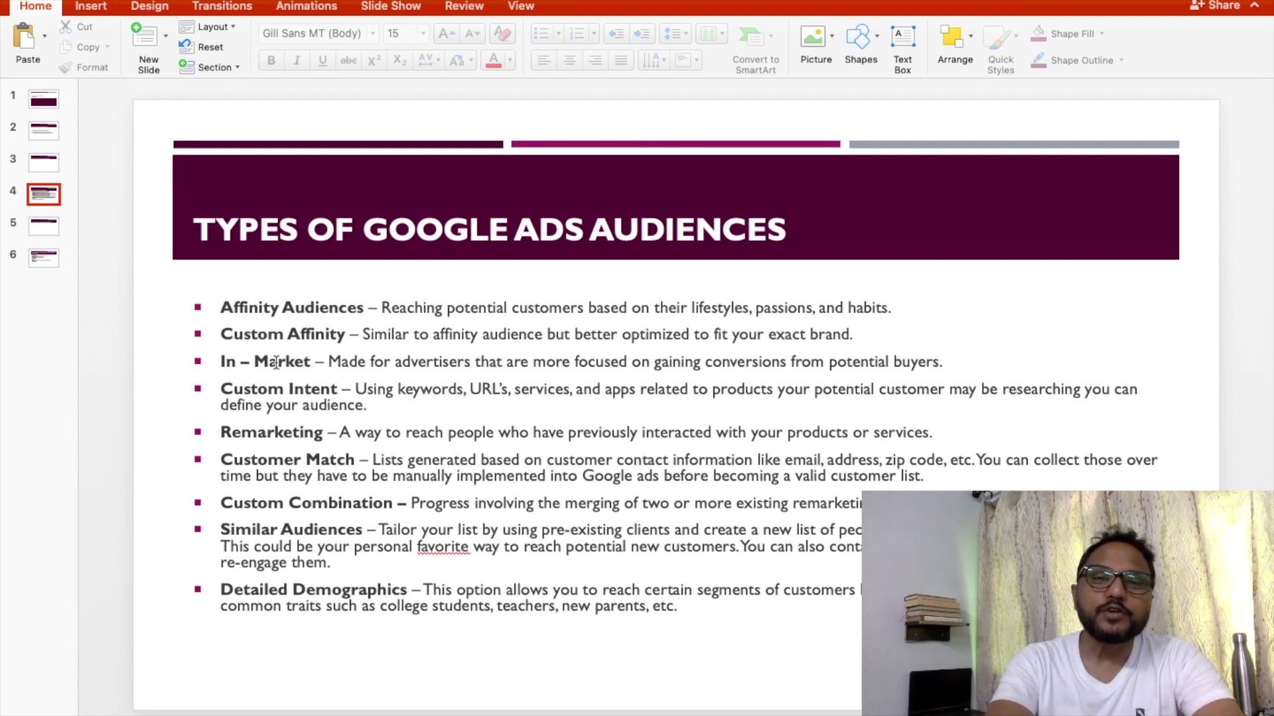
key("super+Tab")
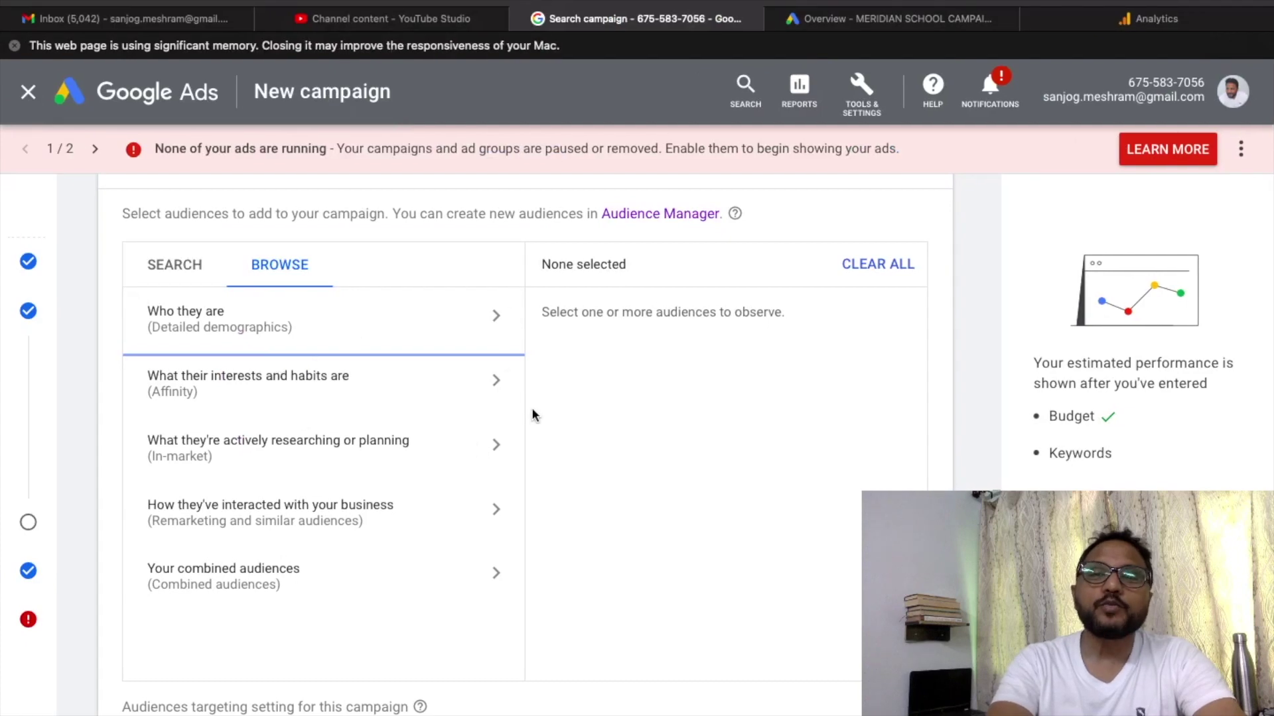
Open Audience Manager from the campaign's Audiences section and switch to the audience types slide in PowerPoint
left_click(863, 97)
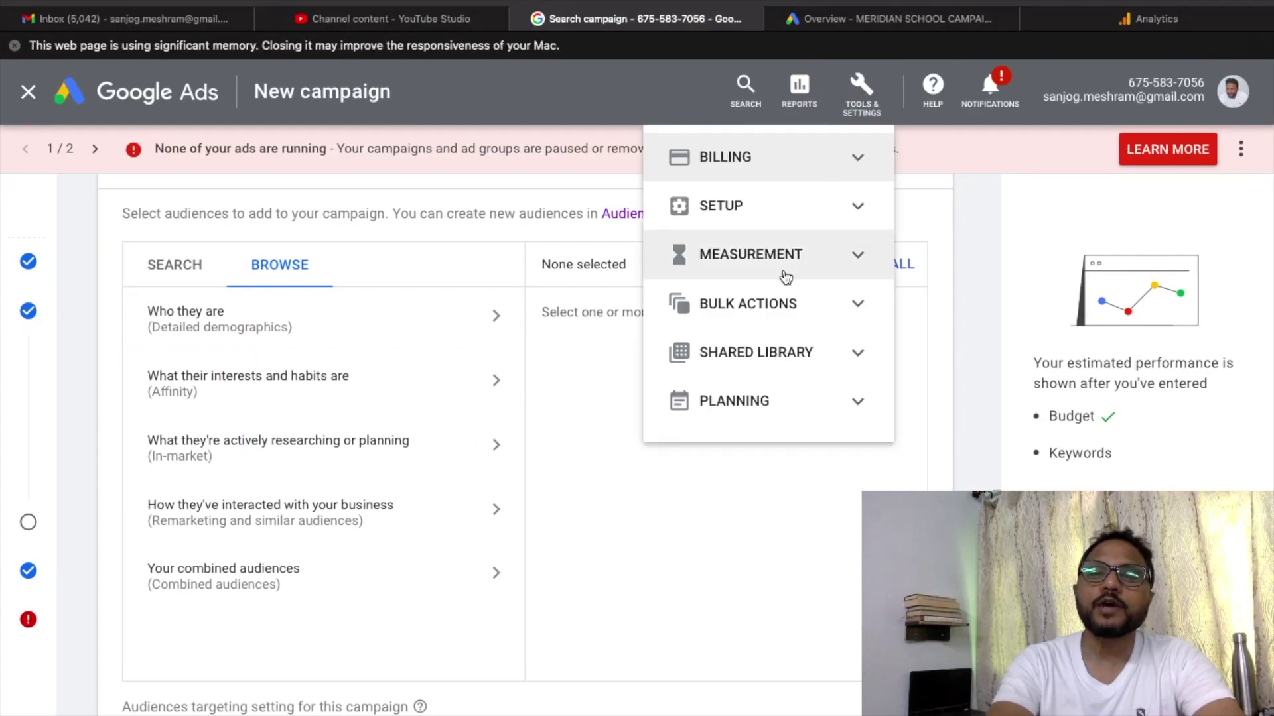
left_click(767, 355)
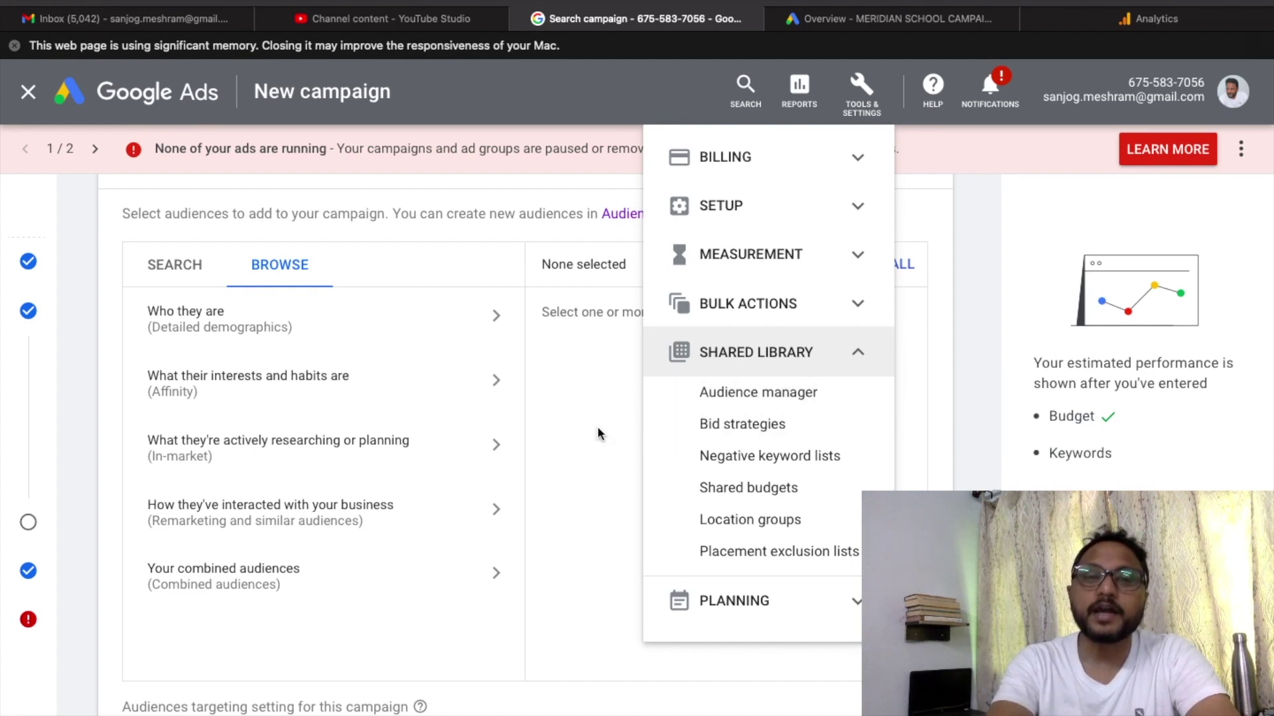
left_click(589, 359)
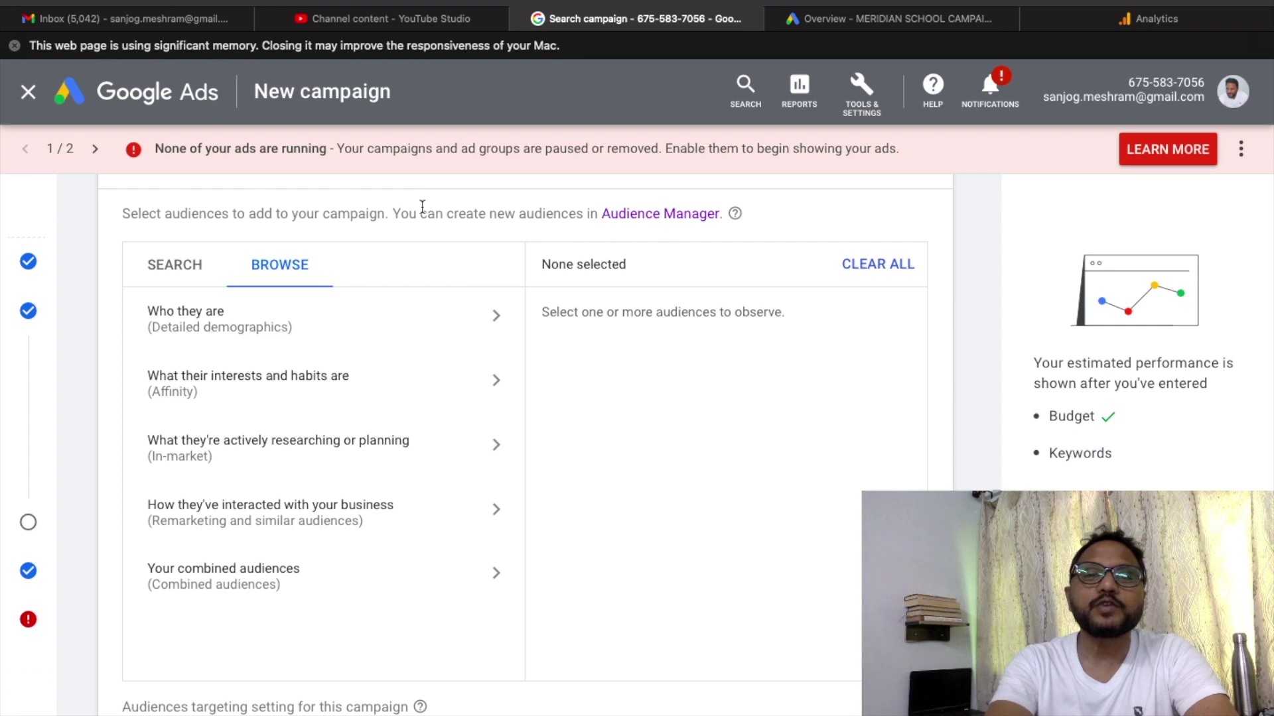
left_click(666, 215)
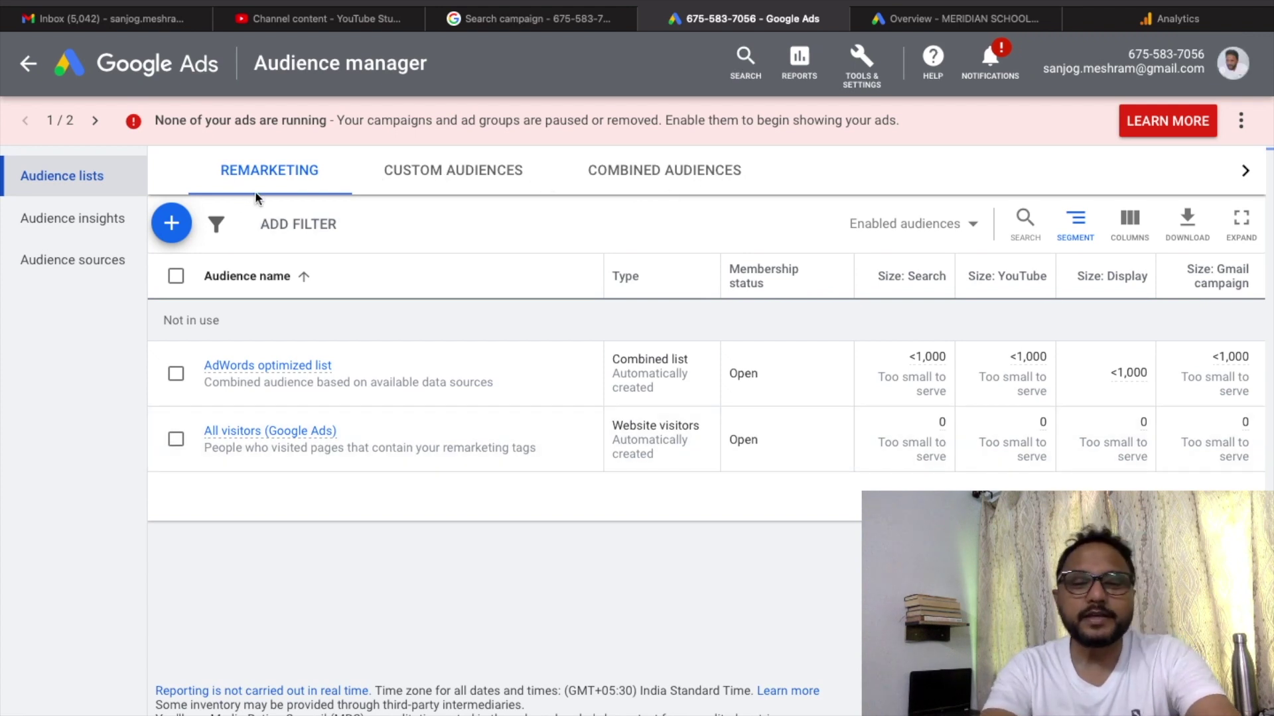
key("super+Tab")
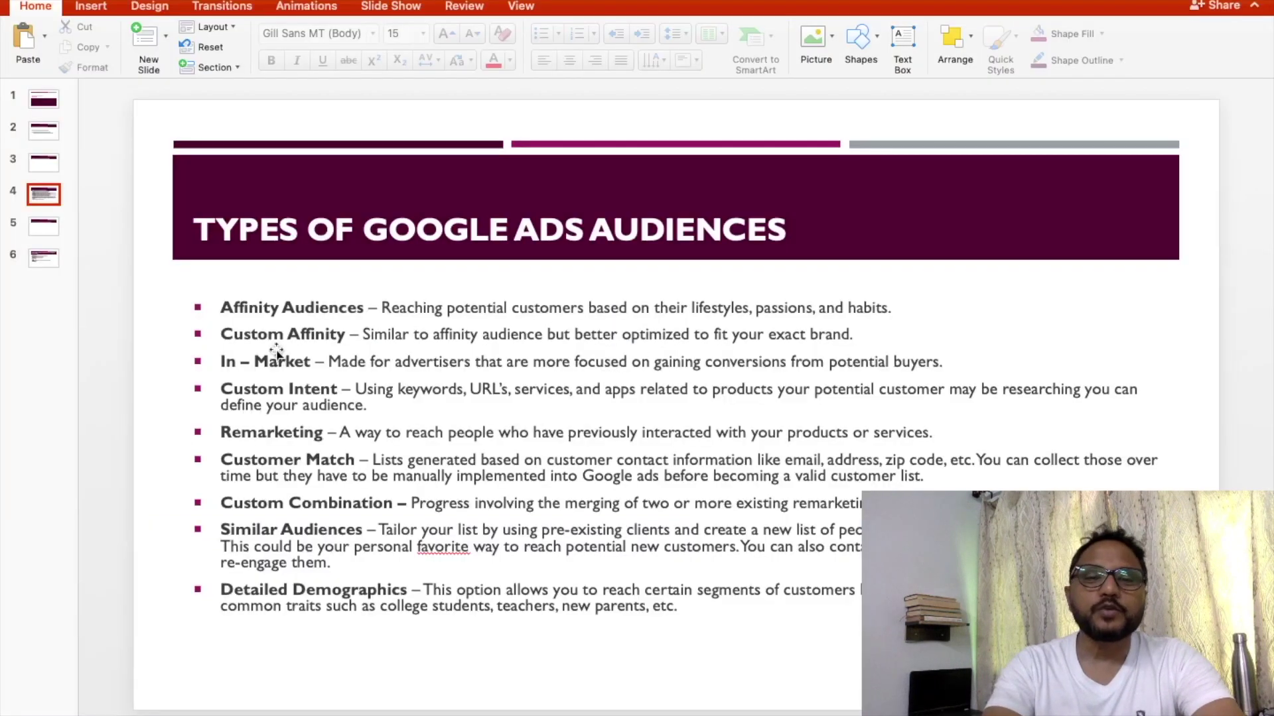
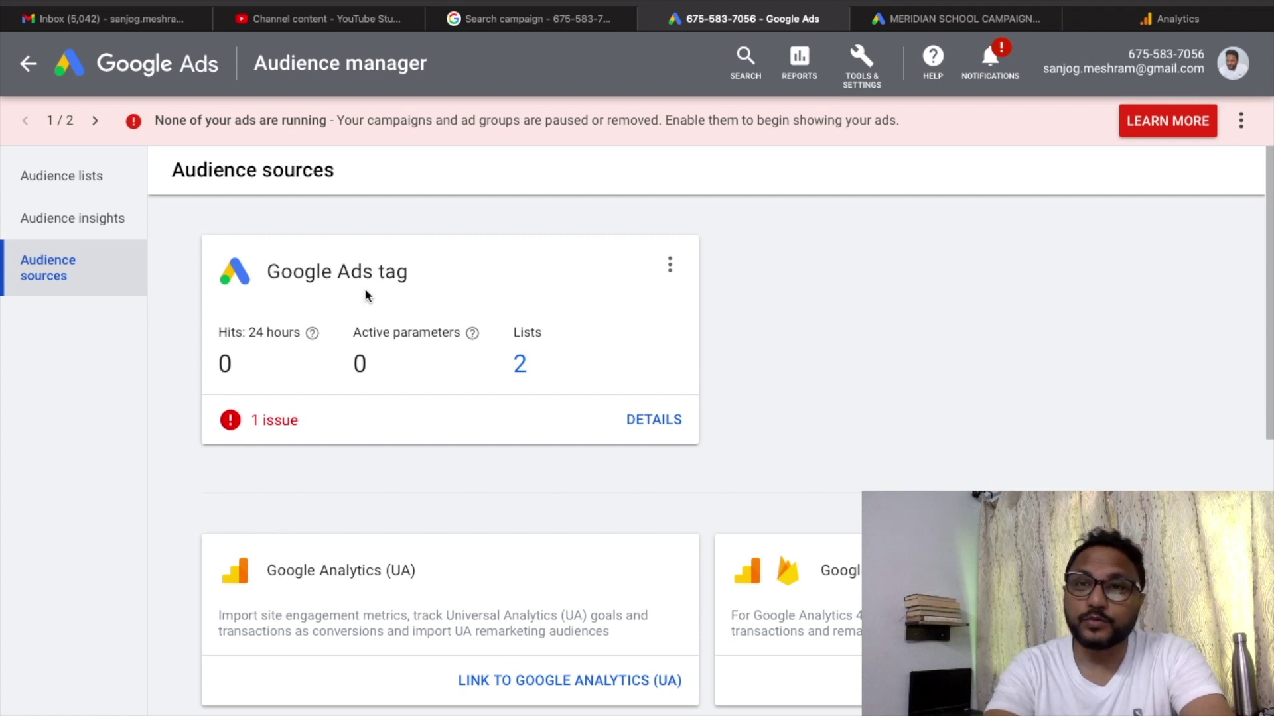
Show the audience sources of the MERIDIAN SCHOOL CAMPAIGN account in its Audience manager
left_click(955, 18)
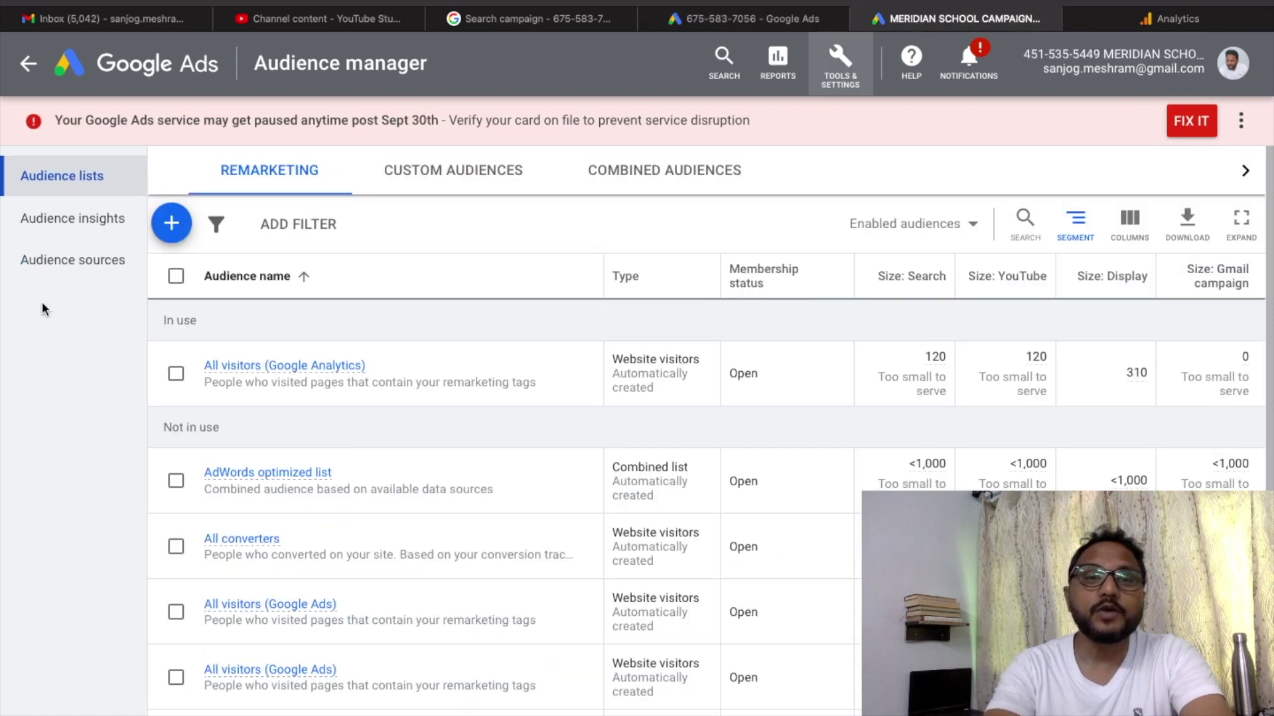
left_click(65, 265)
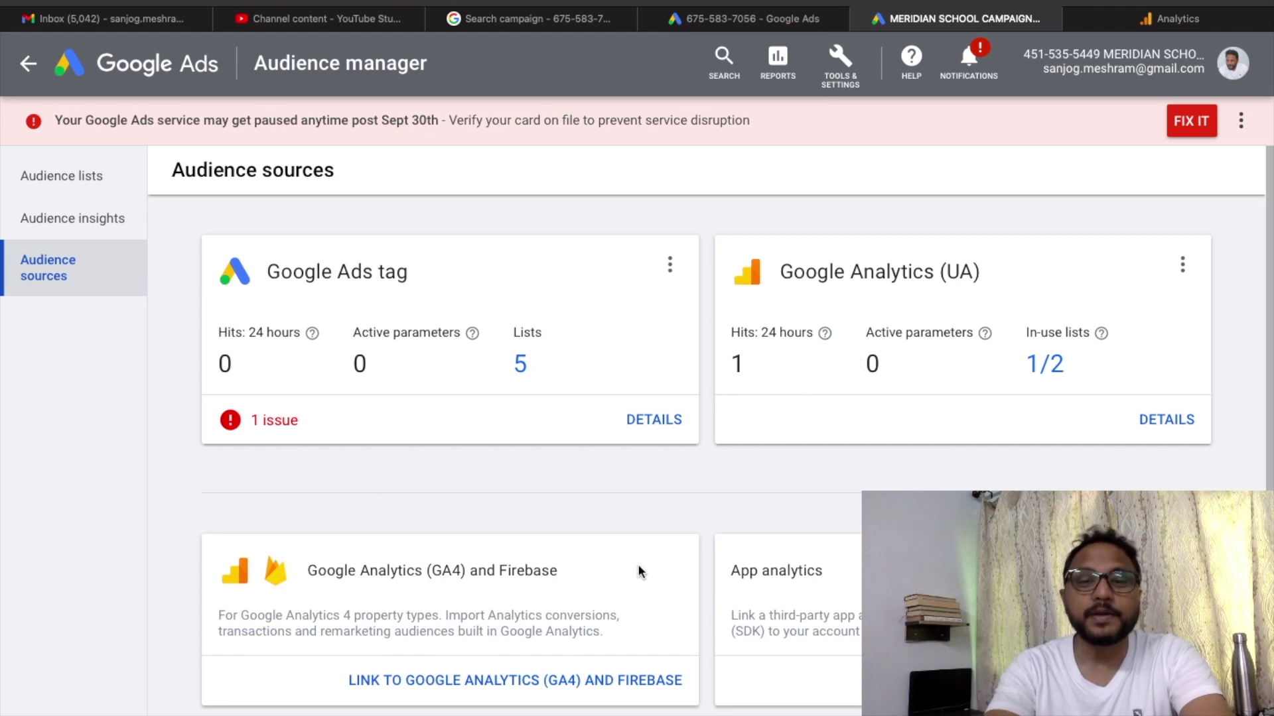
scroll(639, 572, "down", 2)
scroll(638, 572, "up", 2)
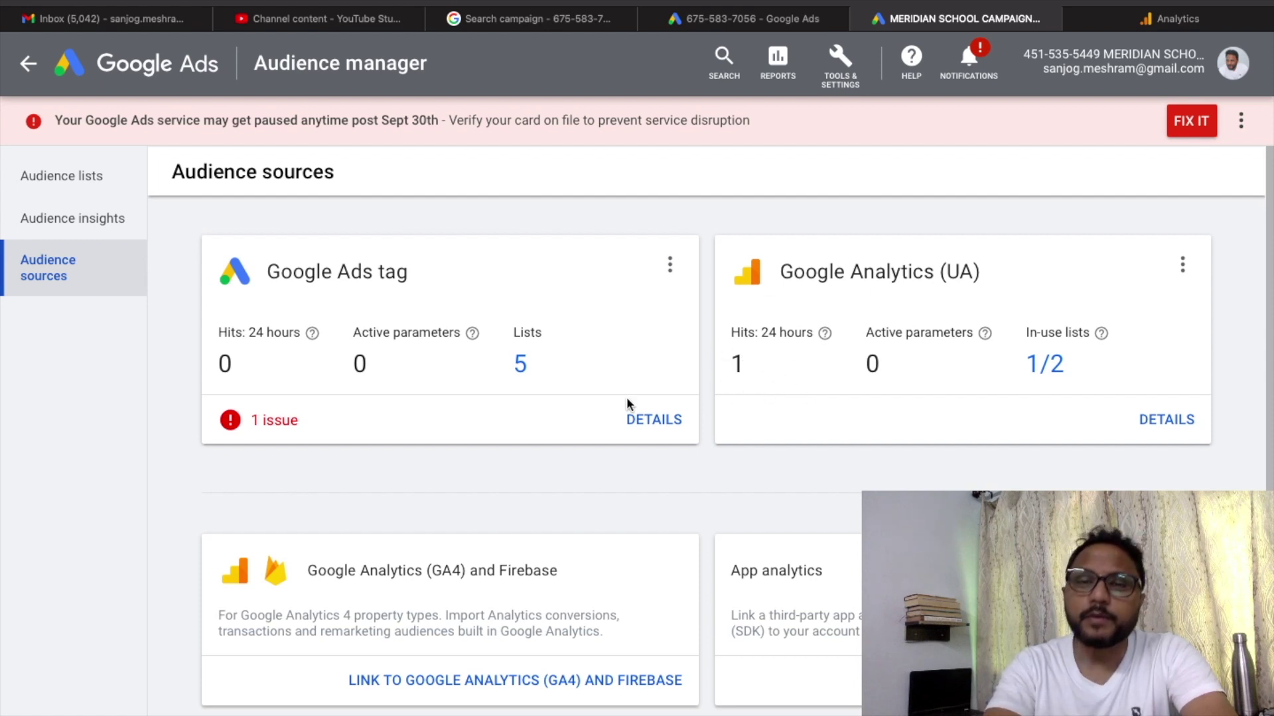
Open the details of the Google Analytics (UA) audience source and review its hits chart and attributes
left_click(1179, 420)
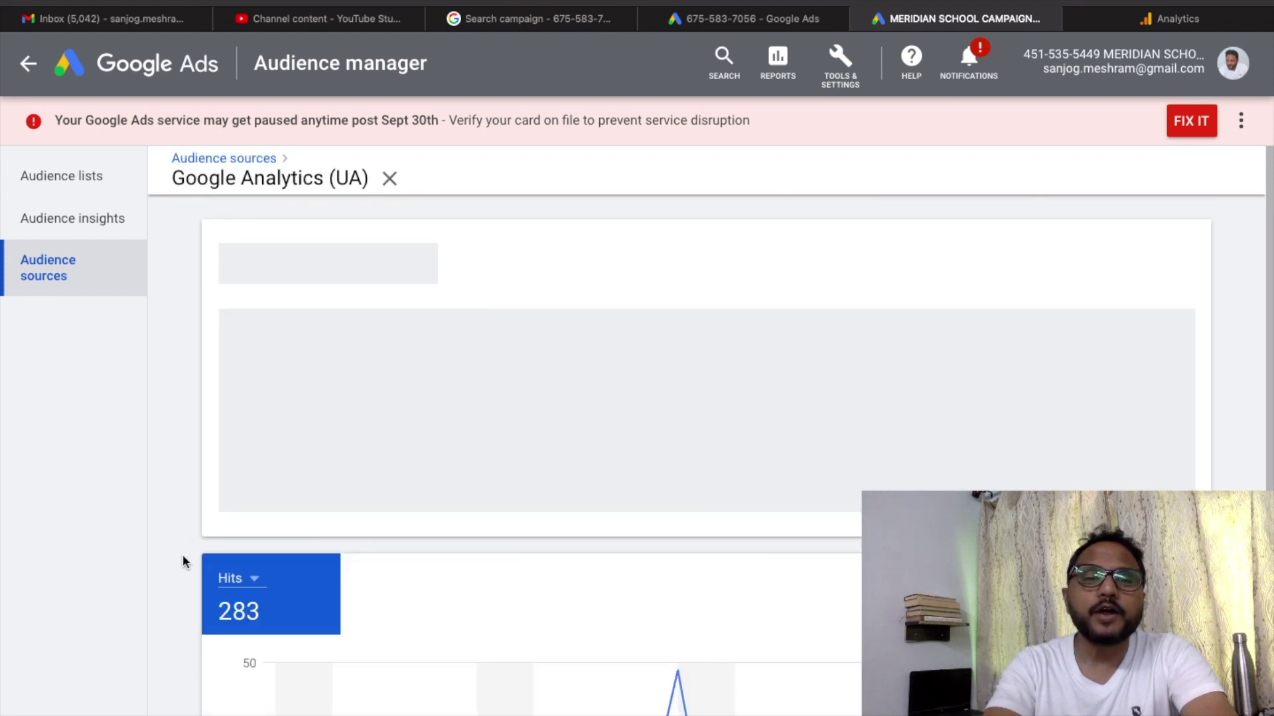
scroll(182, 564, "down", 3)
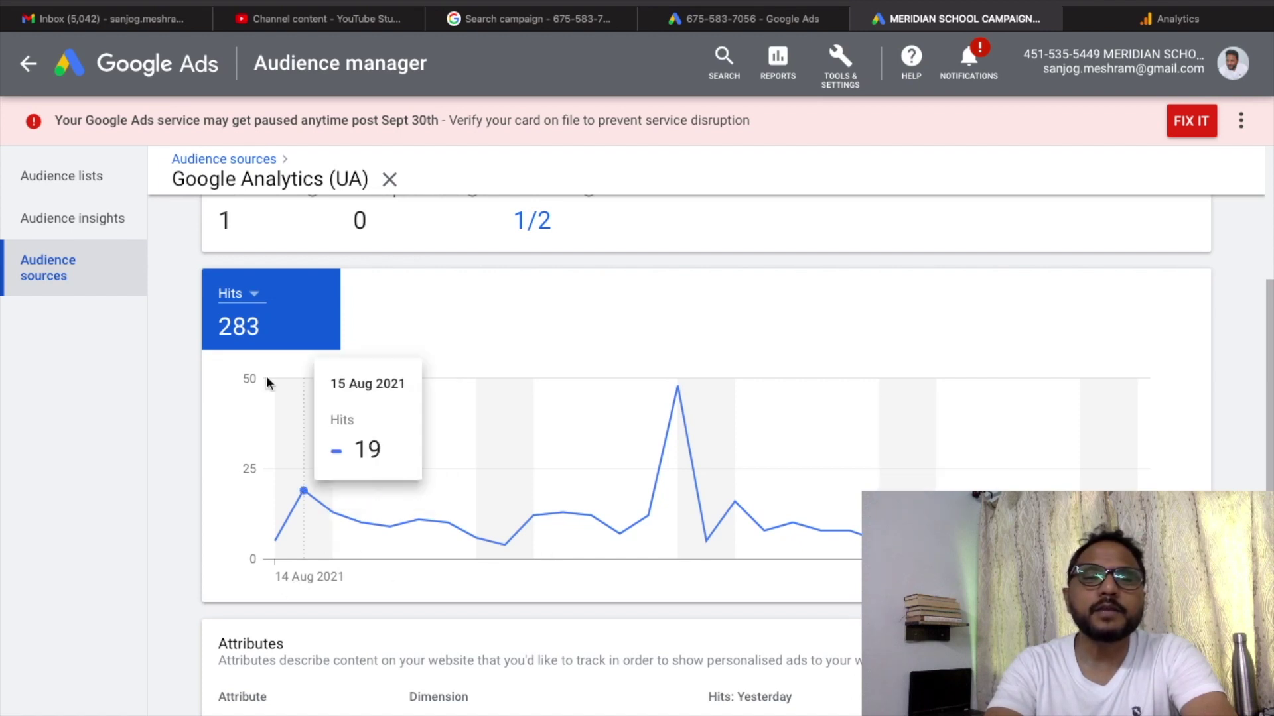
mouse_move(270, 449)
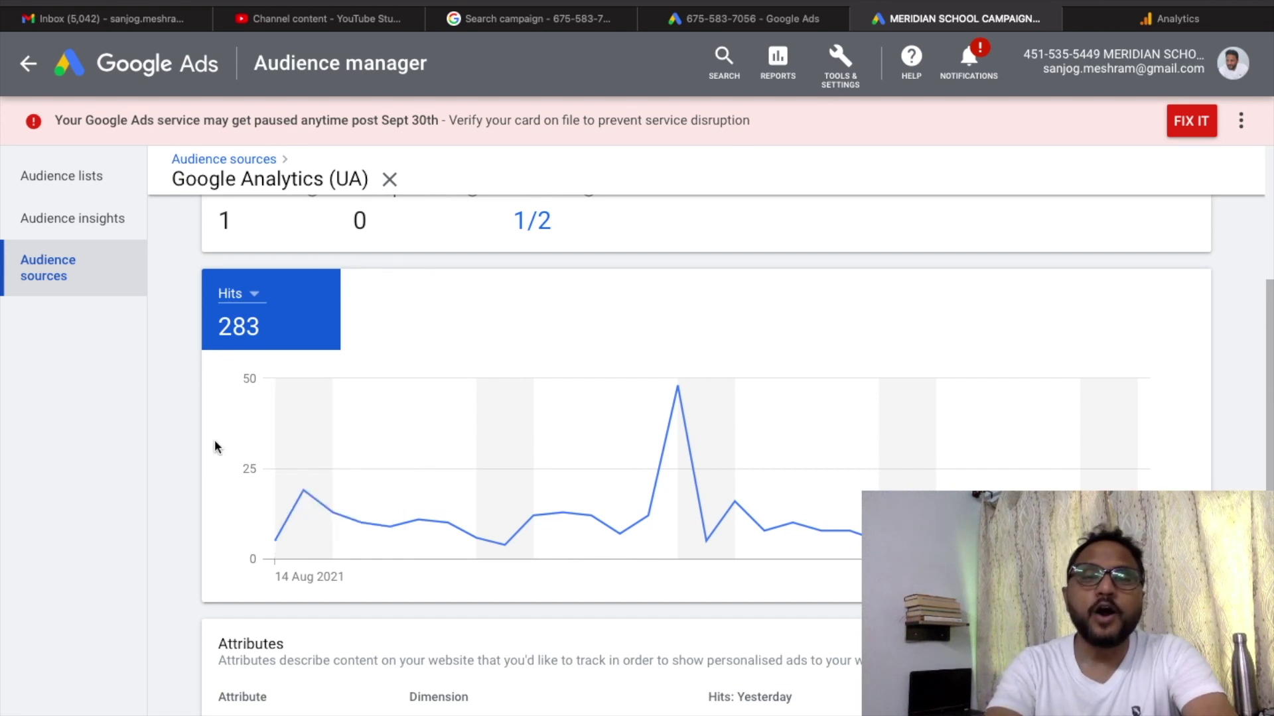
scroll(205, 477, "down", 2)
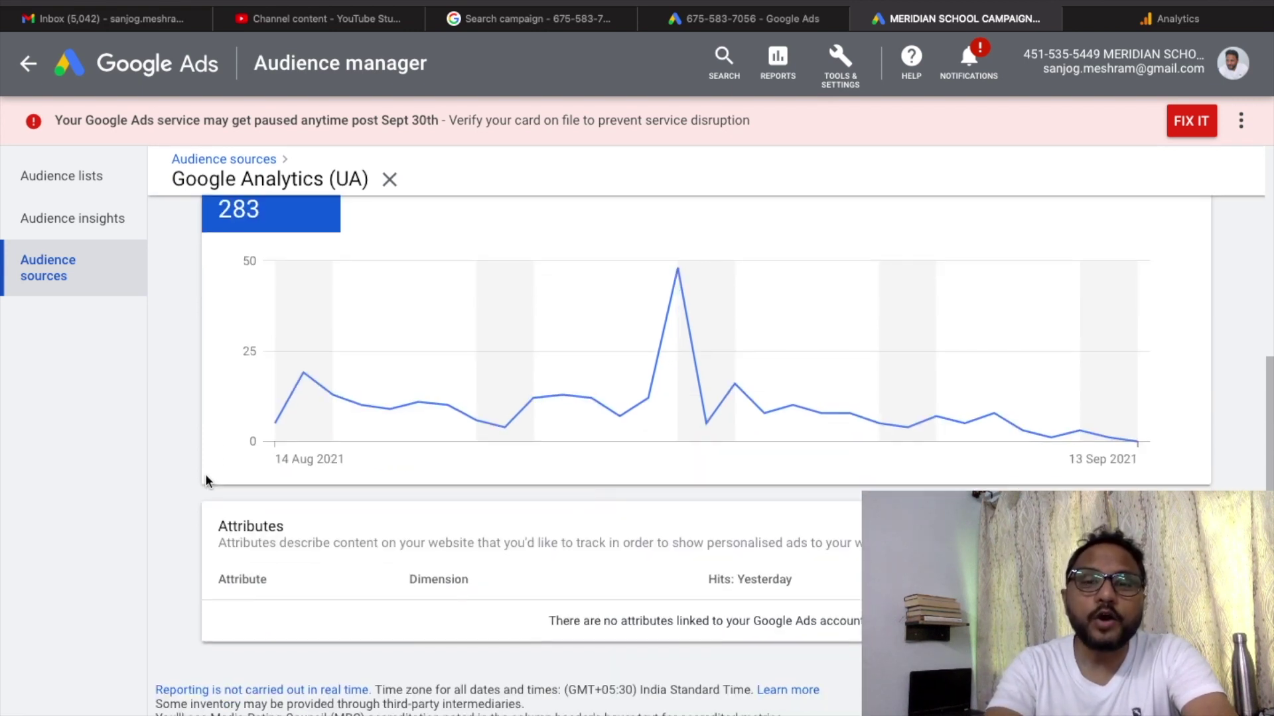
scroll(205, 478, "up", 5)
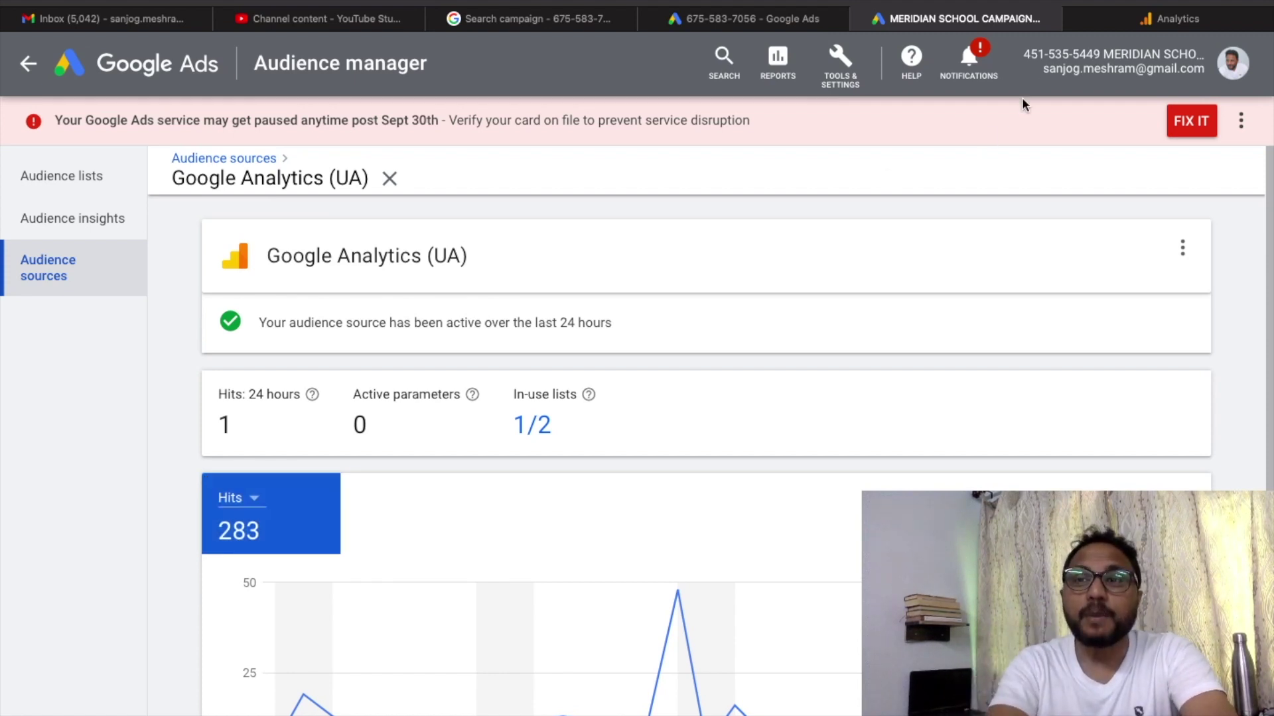
Check the Google Ads Linking groups of the themeridianschool property in Analytics, and return to the school account's Audience manager
left_click(1124, 19)
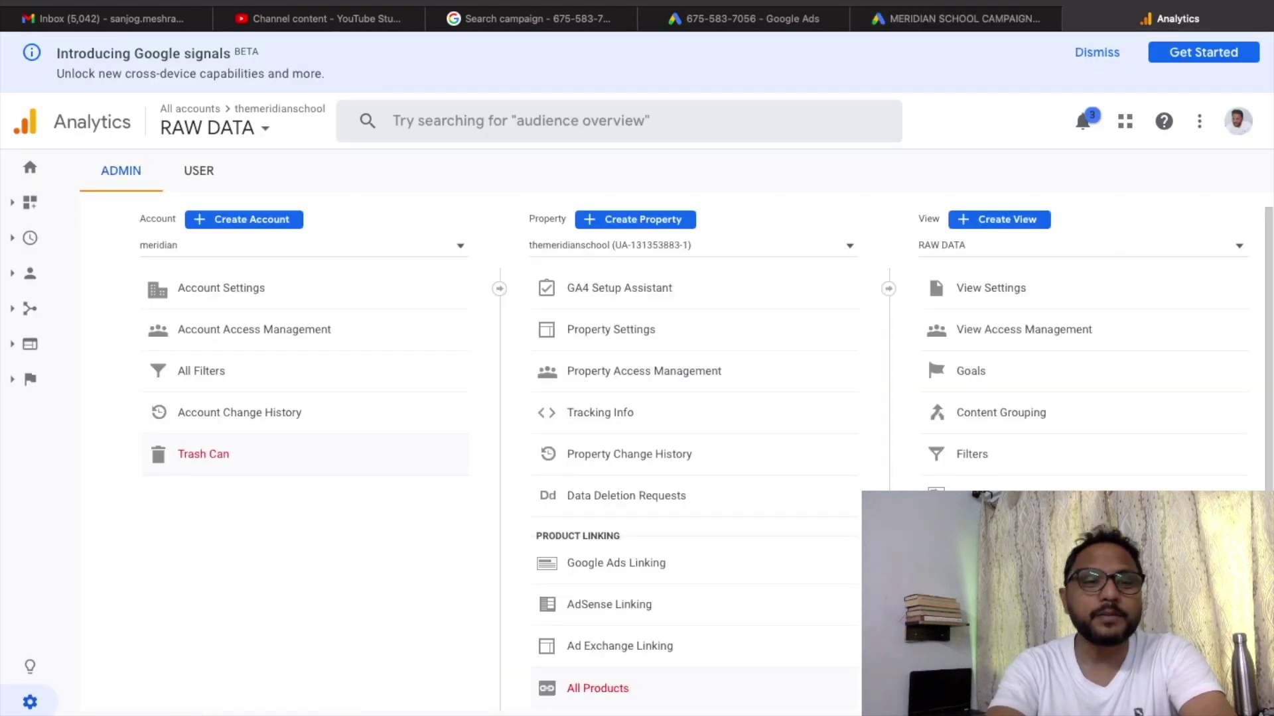
left_click(620, 571)
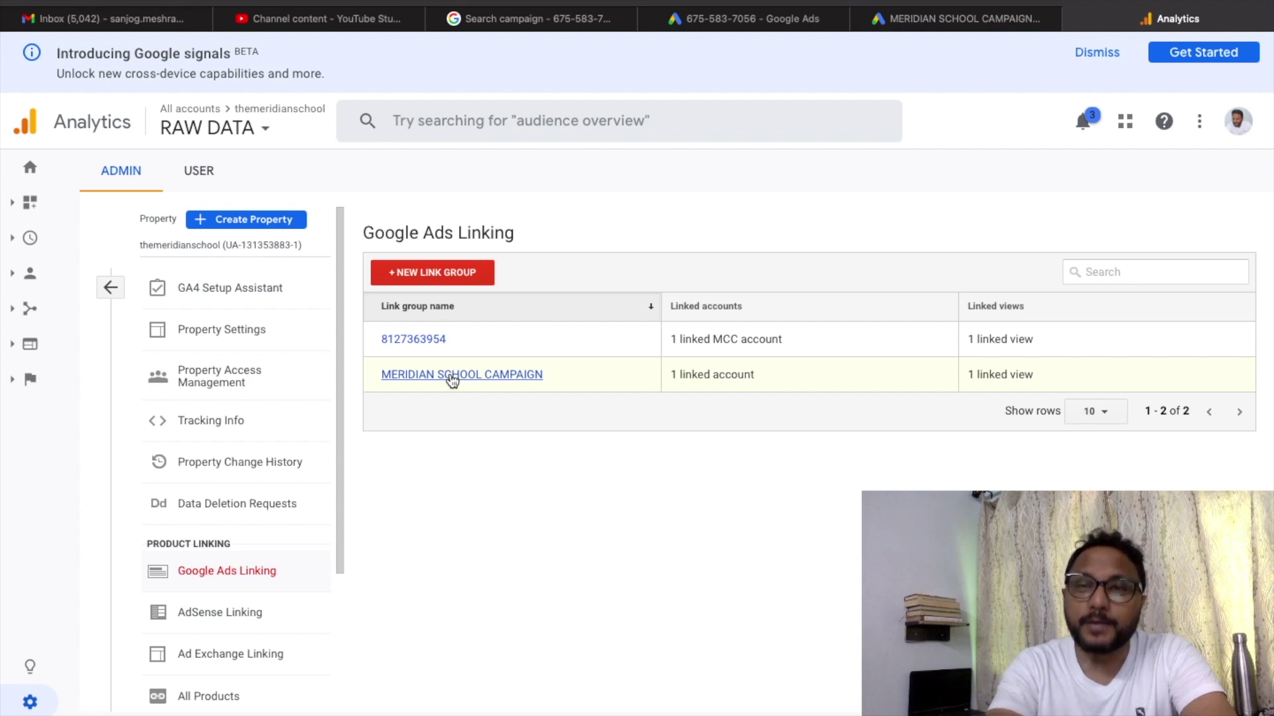
left_click(755, 25)
left_click(944, 26)
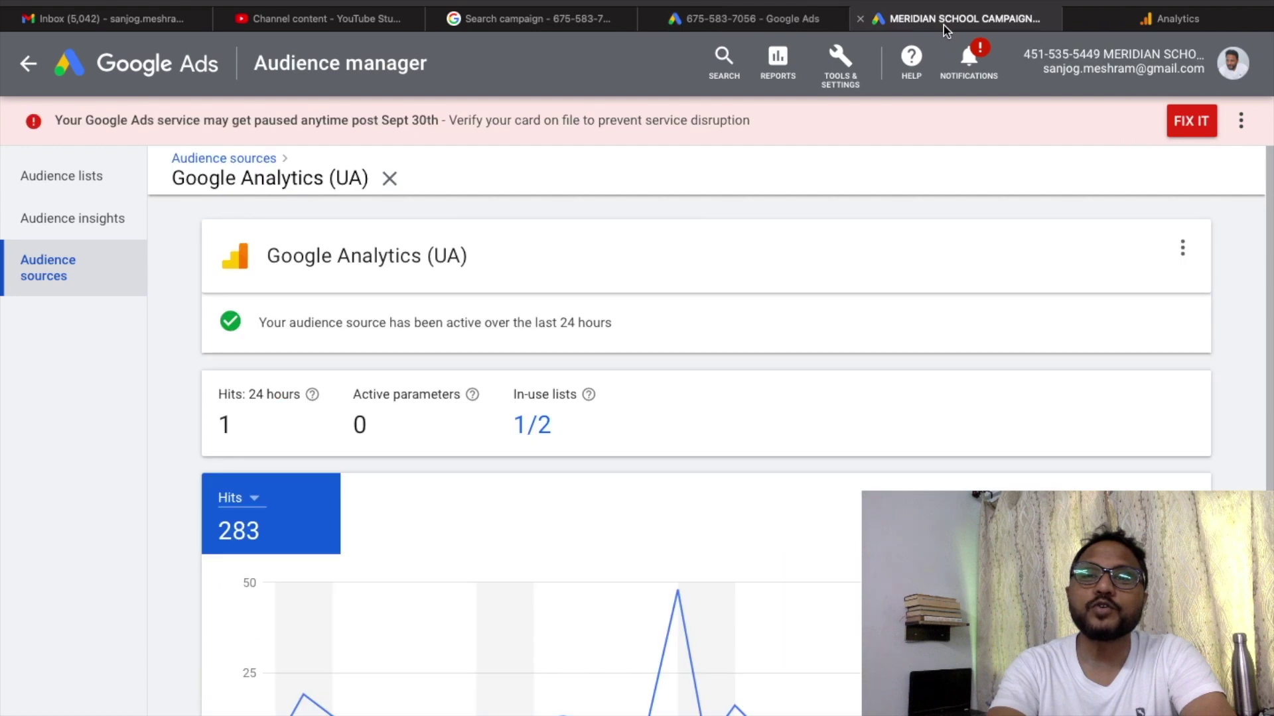
Look over the Google Analytics (UA) source once more and leave Audience manager for the account's campaign overview
scroll(427, 528, "down", 3)
scroll(424, 524, "up", 3)
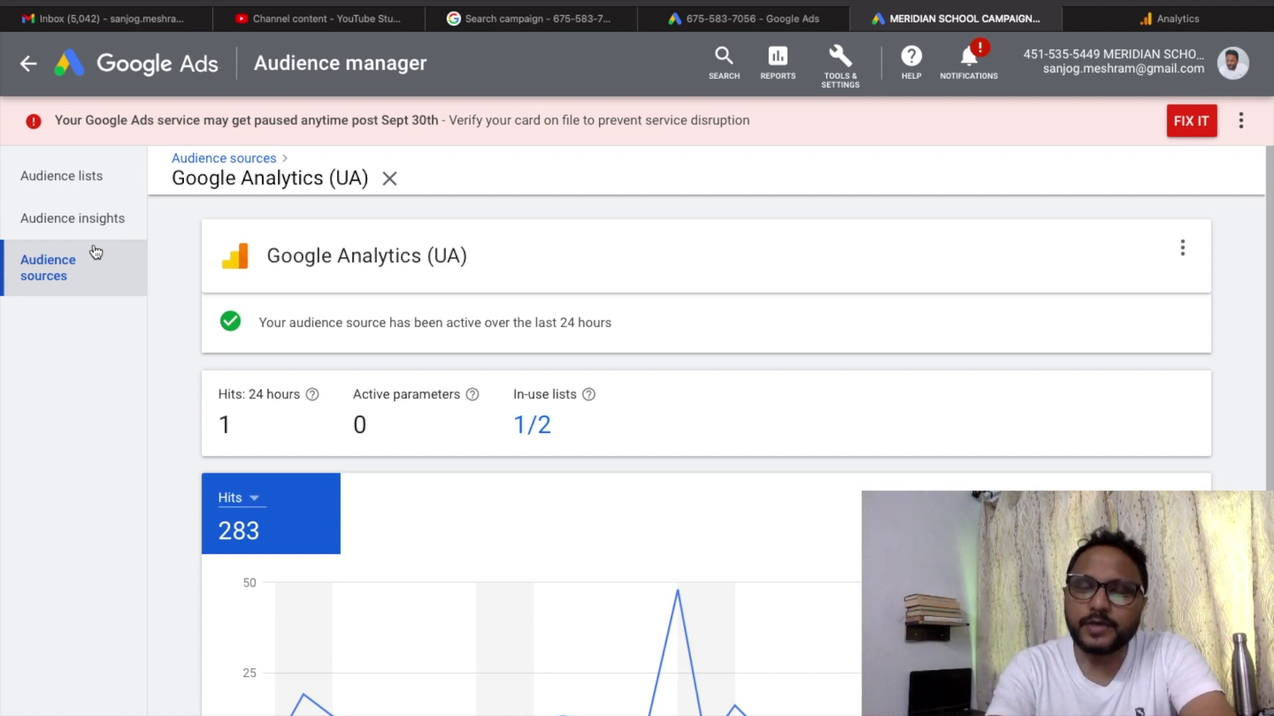
left_click(28, 70)
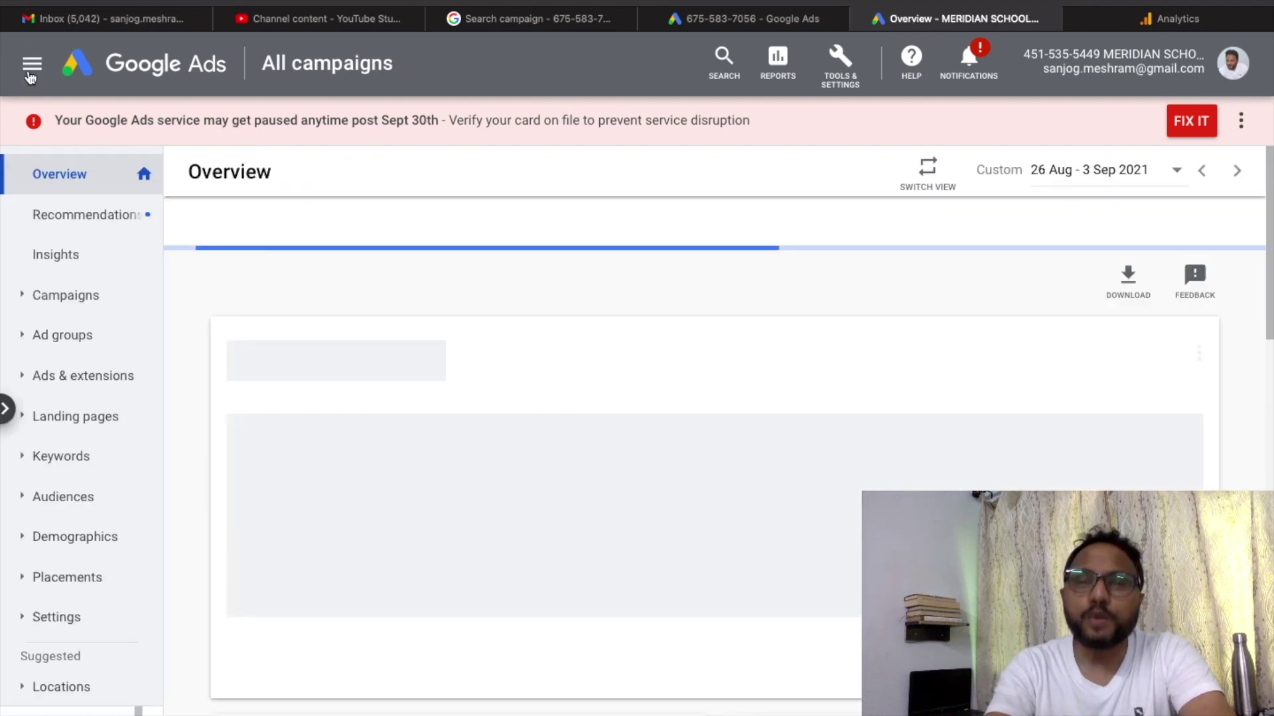
In the other Google Ads account's Audience manager, view the remarketing audience types available for creation and examine the linkable audience sources
left_click(743, 18)
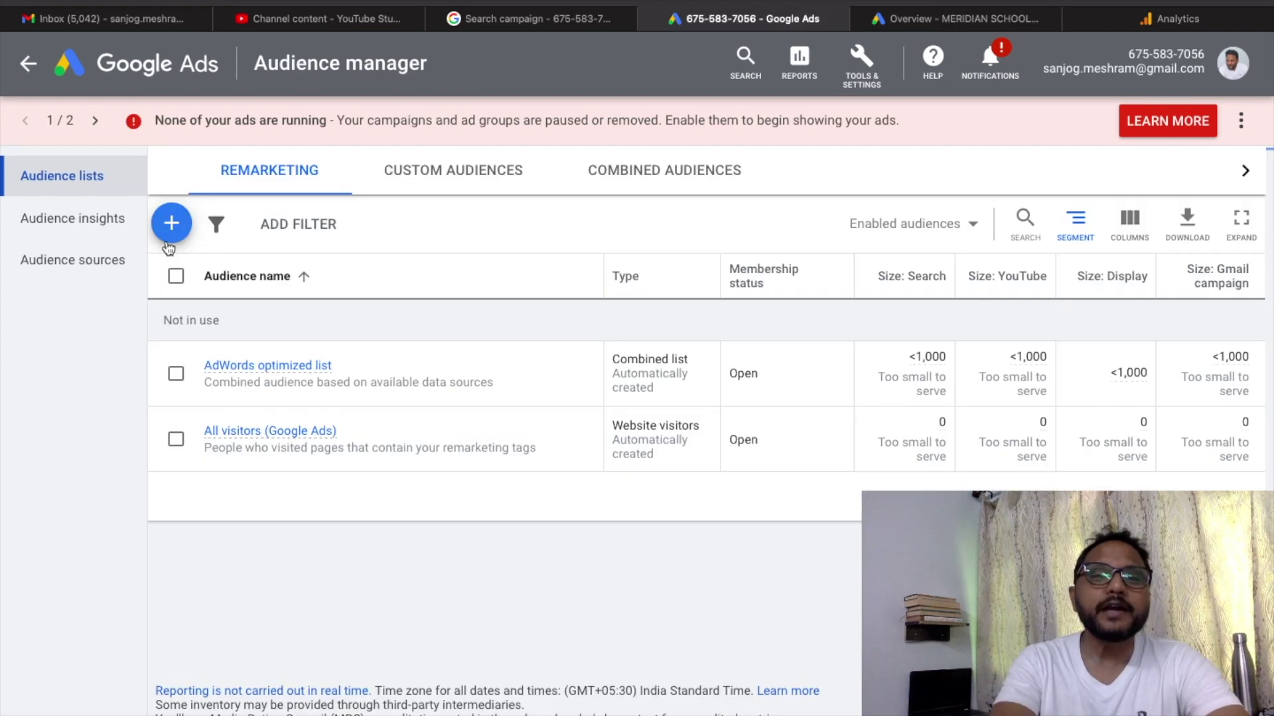
left_click(172, 223)
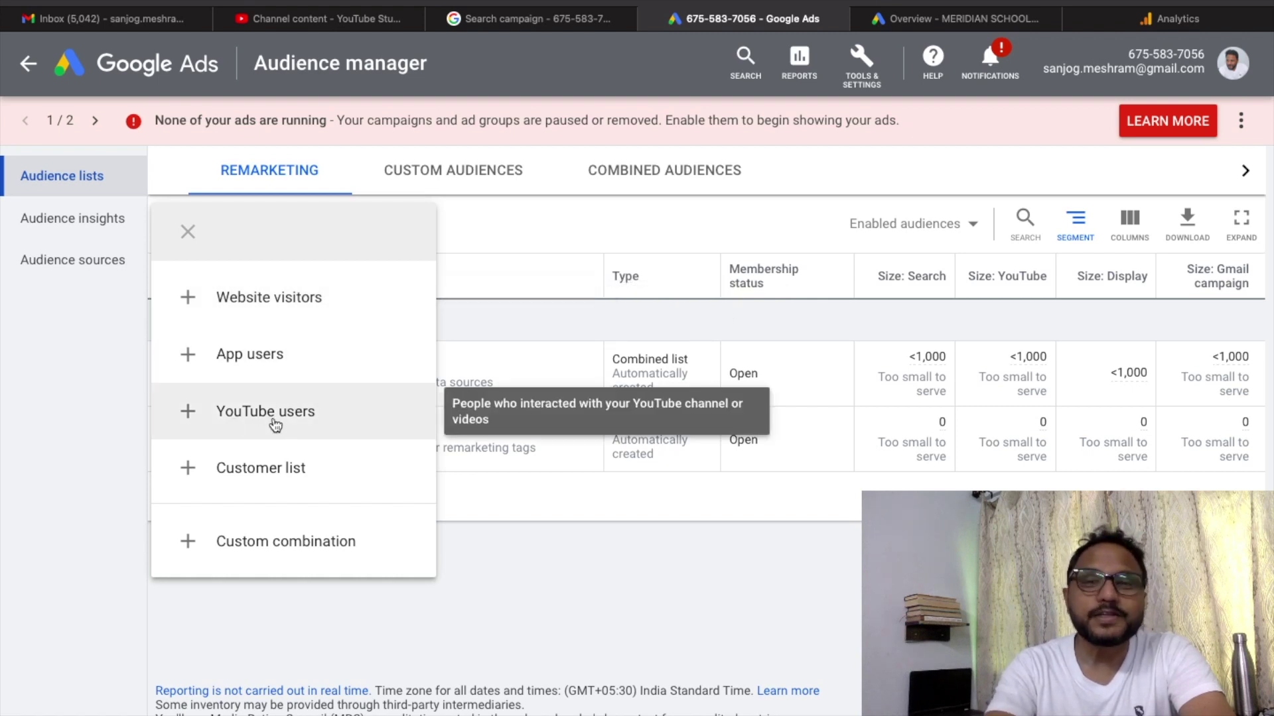
left_click(79, 264)
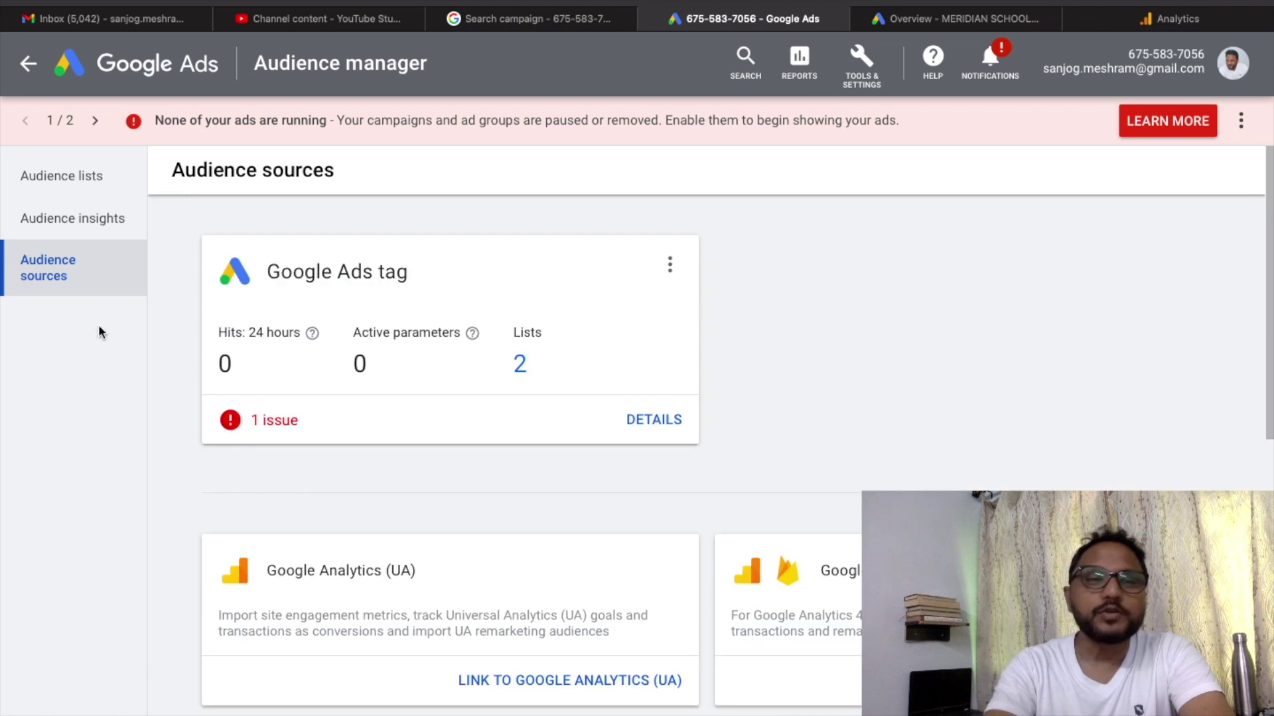
scroll(430, 630, "down", 7)
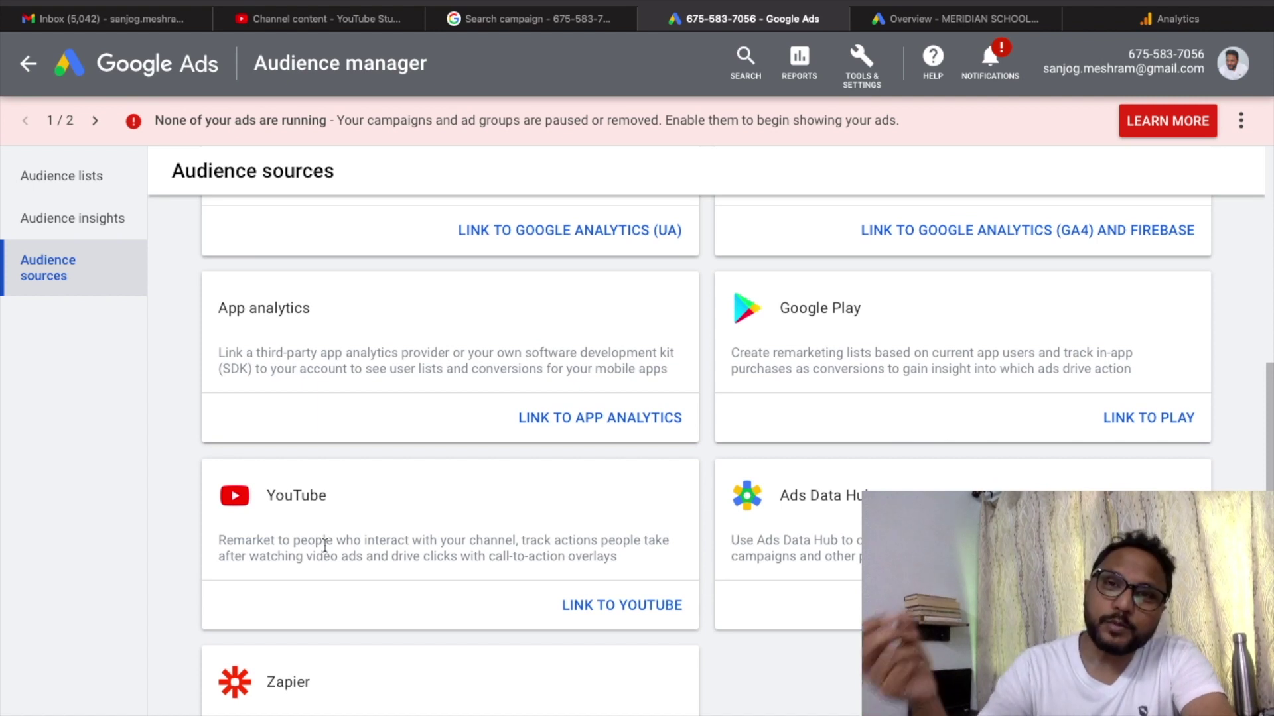
scroll(325, 545, "up", 2)
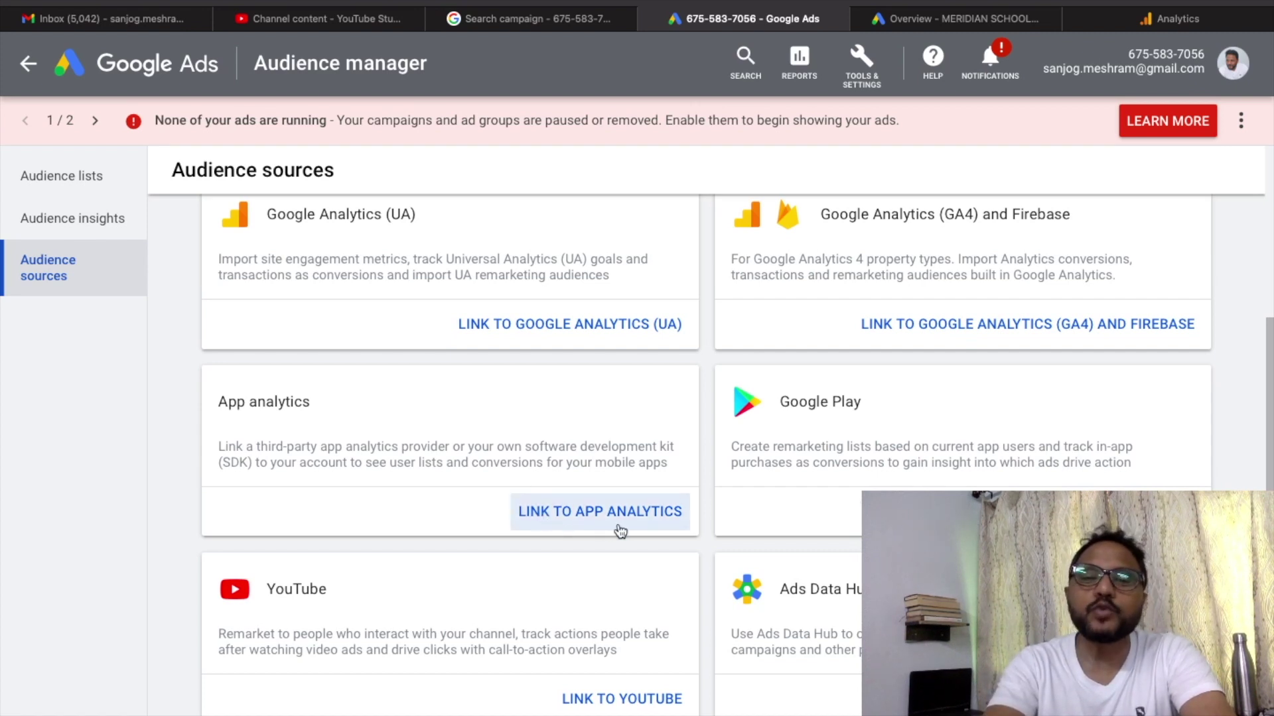
scroll(563, 609, "down", 3)
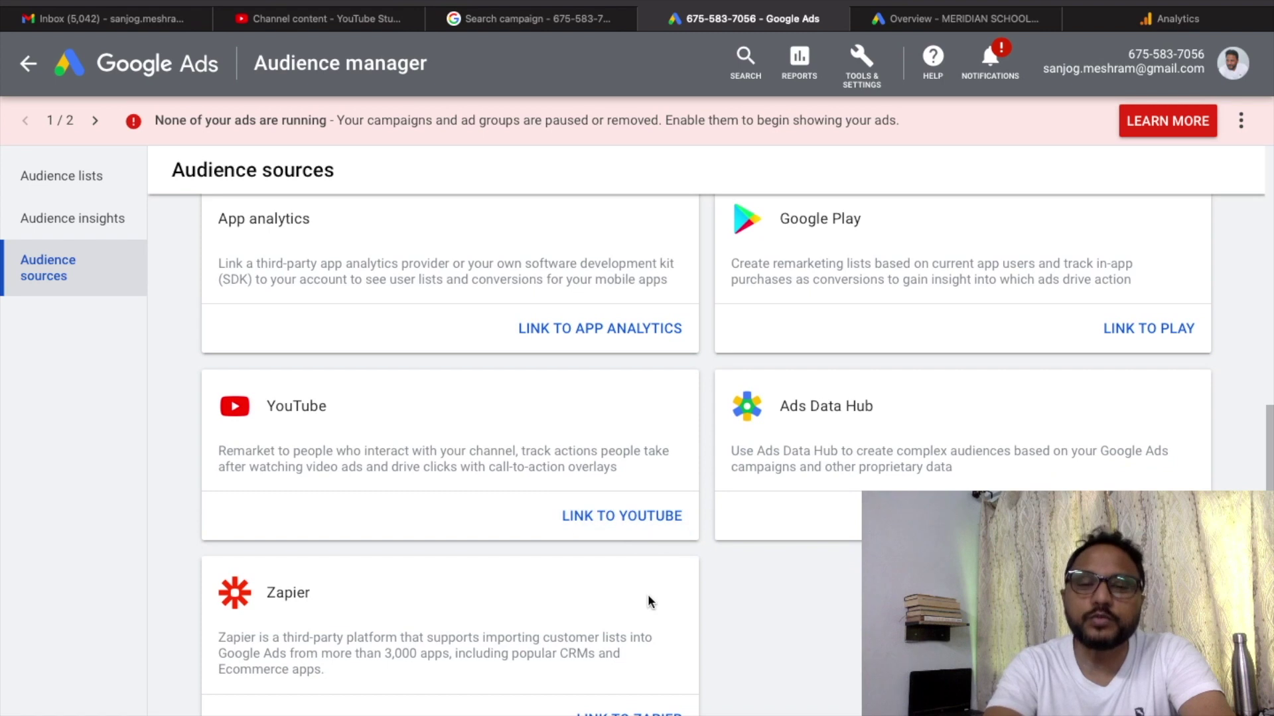
Review the remaining linkable audience sources and list the remarketing audience types available for creation in the audience lists
scroll(647, 601, "down", 2)
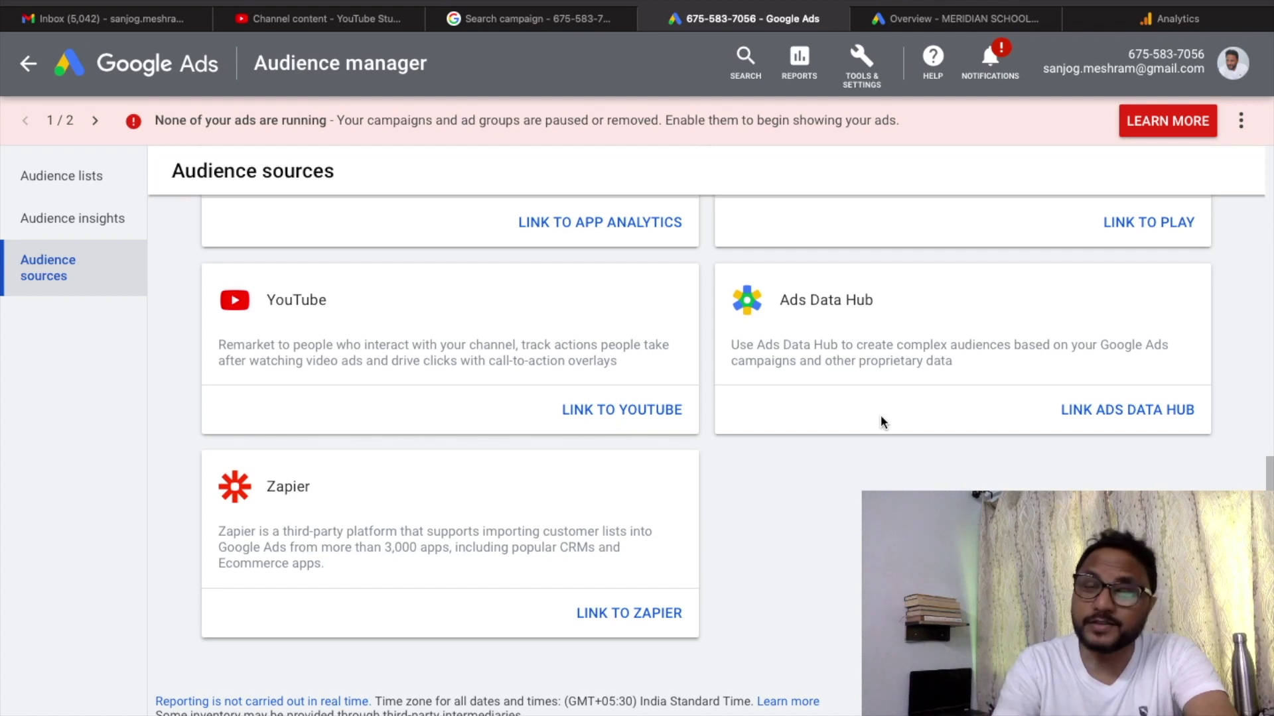
scroll(881, 418, "up", 10)
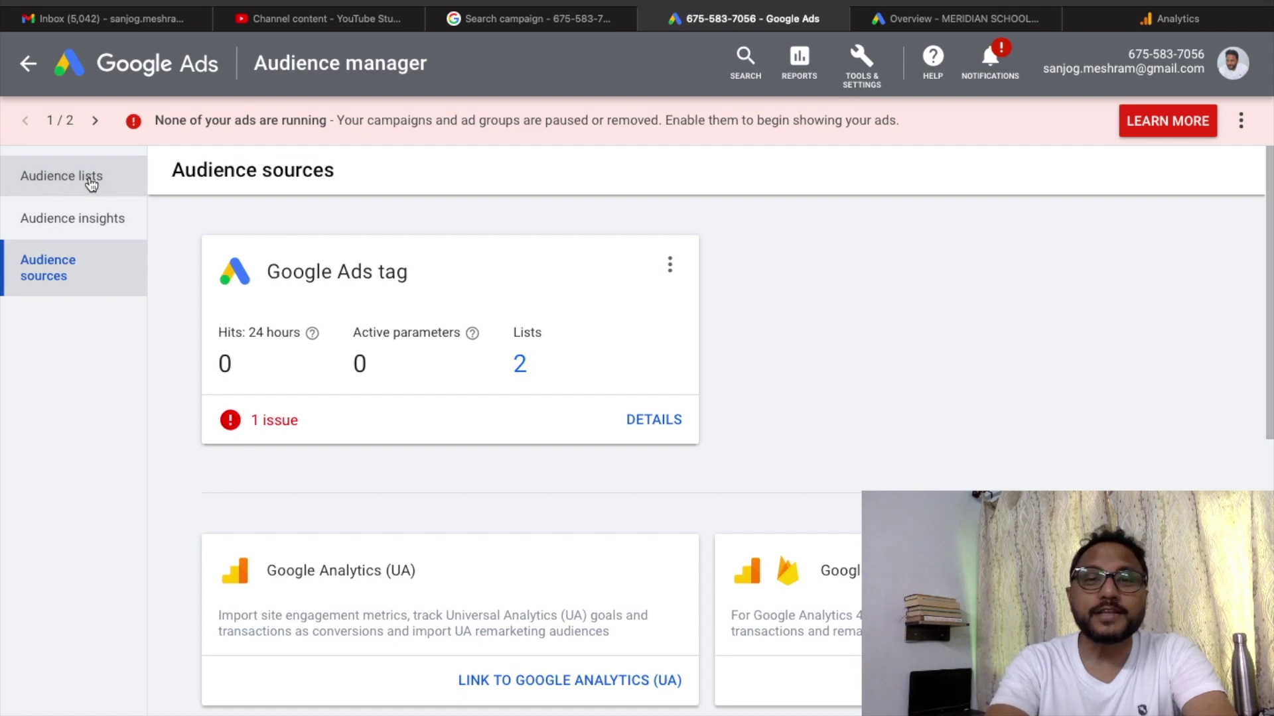
left_click(91, 185)
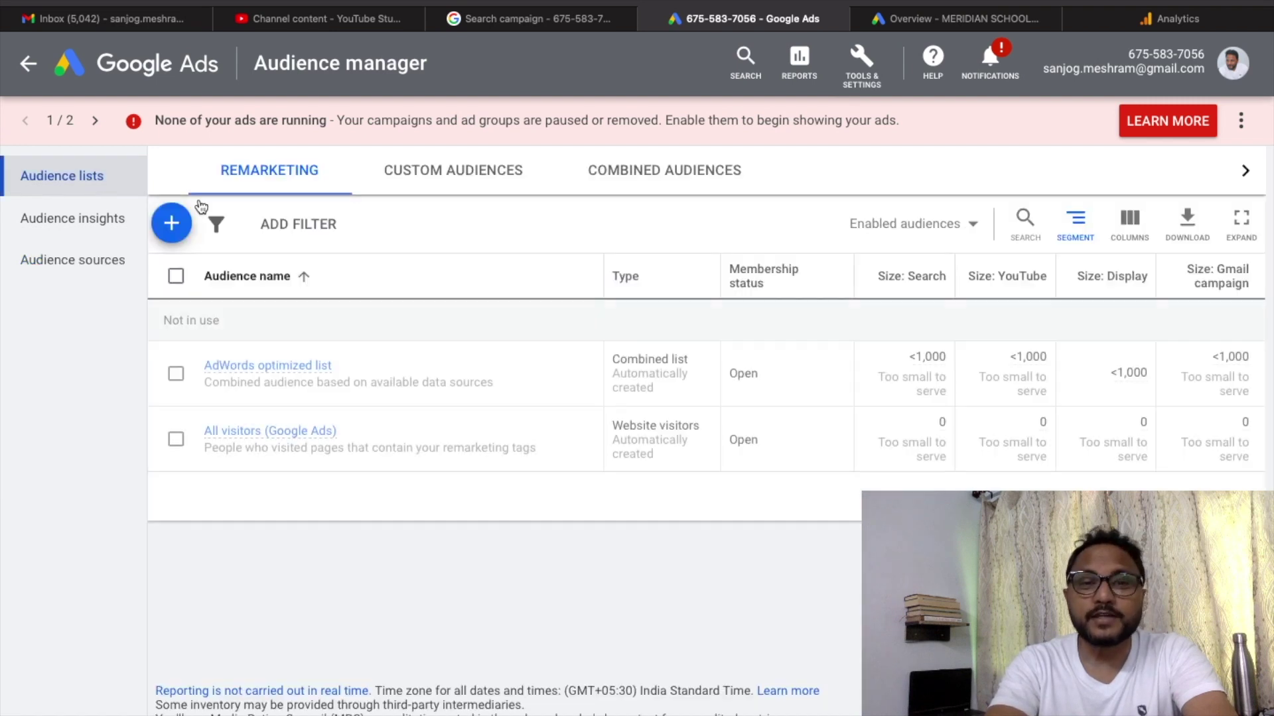
left_click(176, 228)
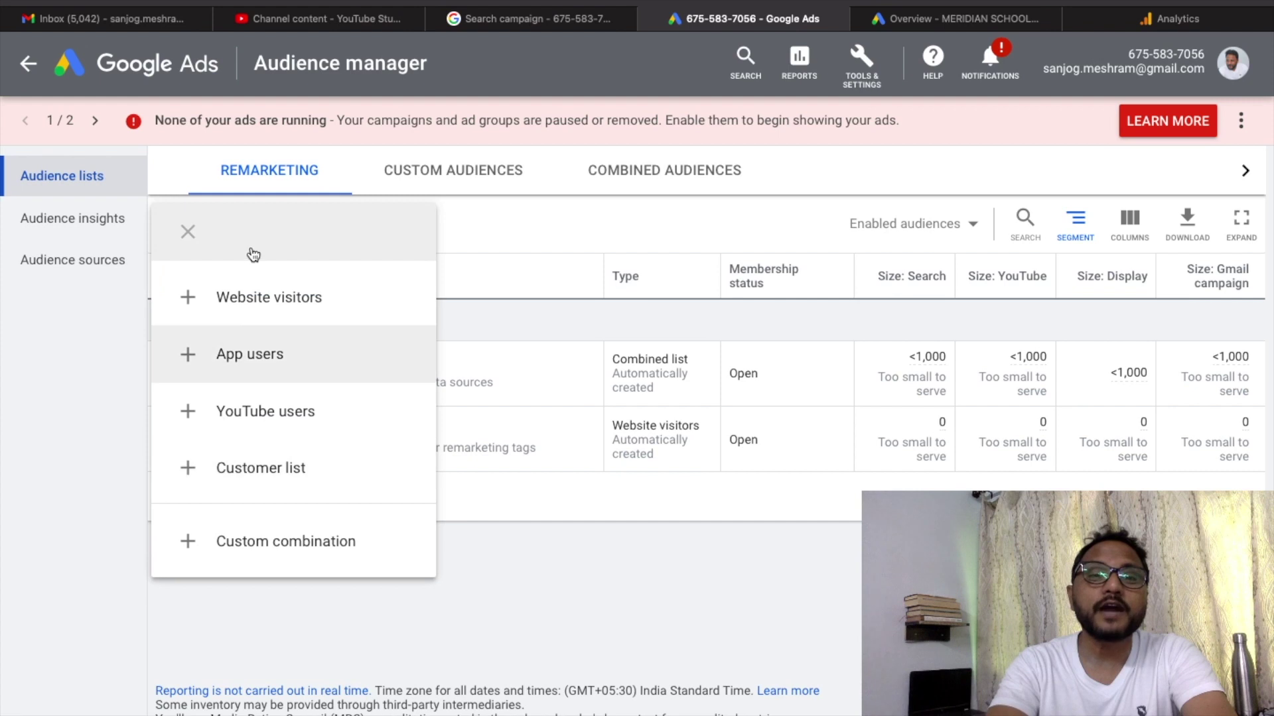
Switch to the Meridian School account, open its Audience manager and review its remarketing audience lists
left_click(941, 21)
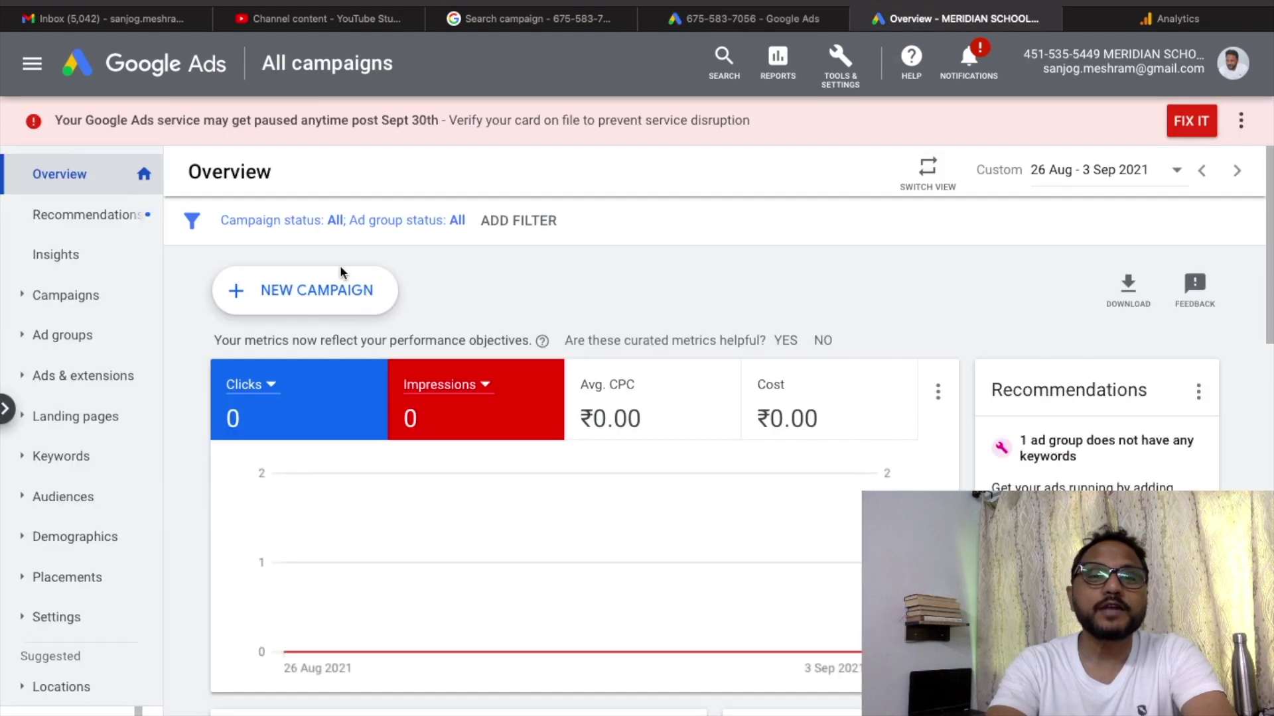
left_click(841, 73)
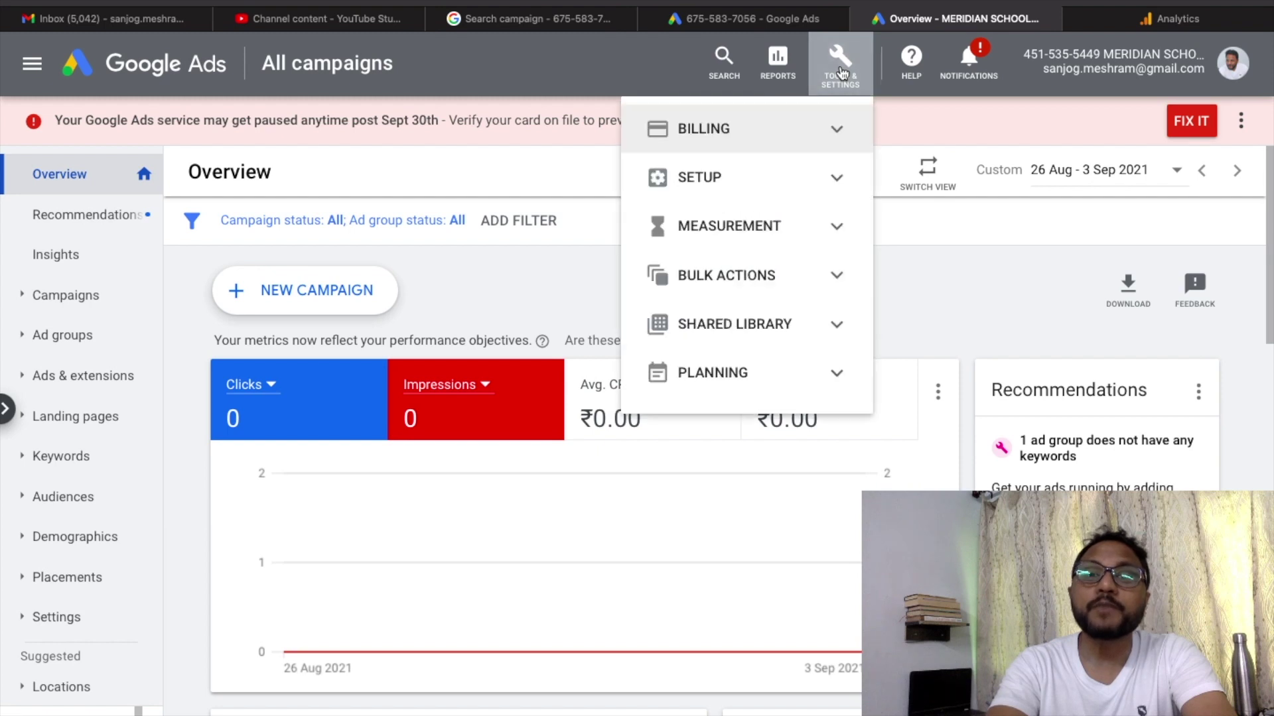
left_click(741, 328)
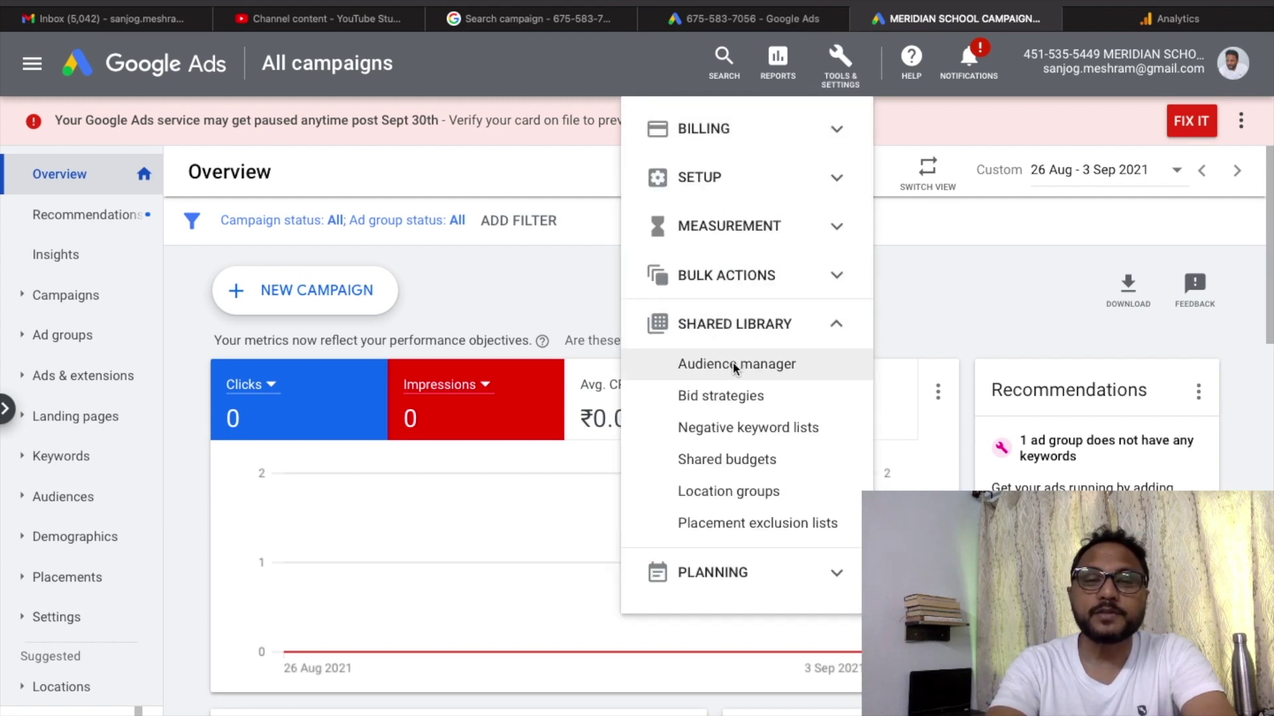
left_click(732, 365)
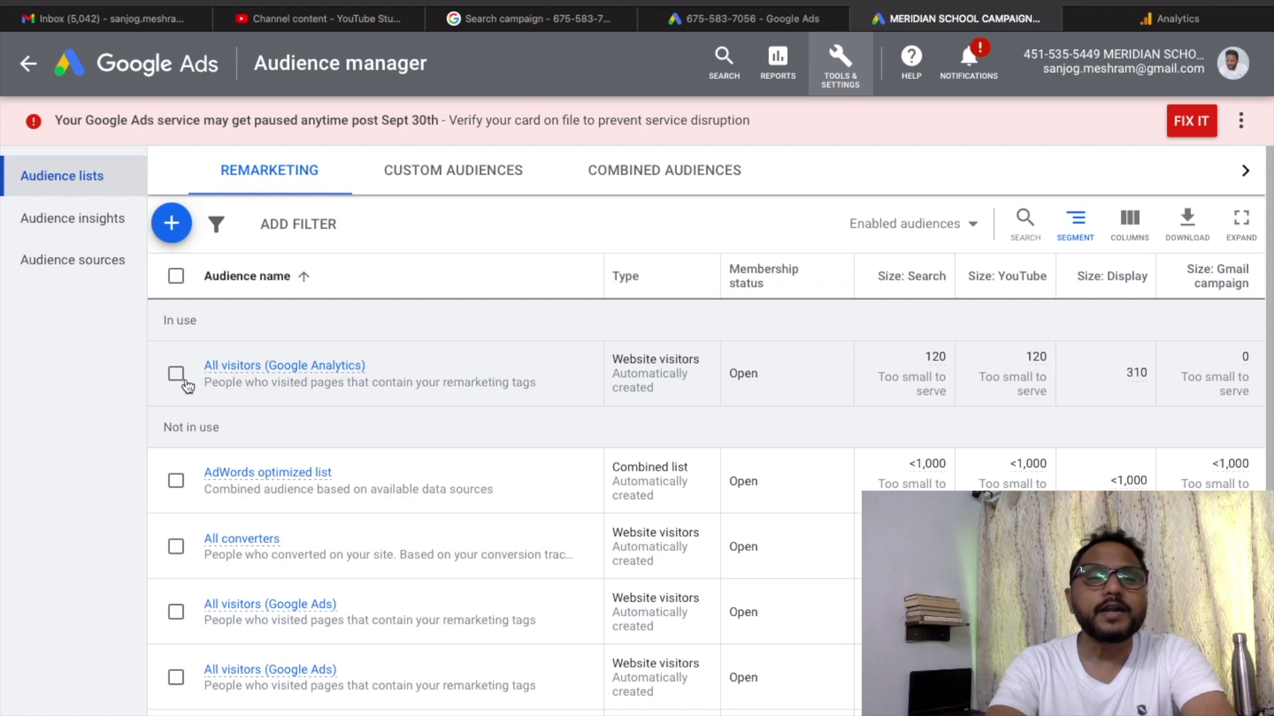
scroll(157, 513, "down", 2)
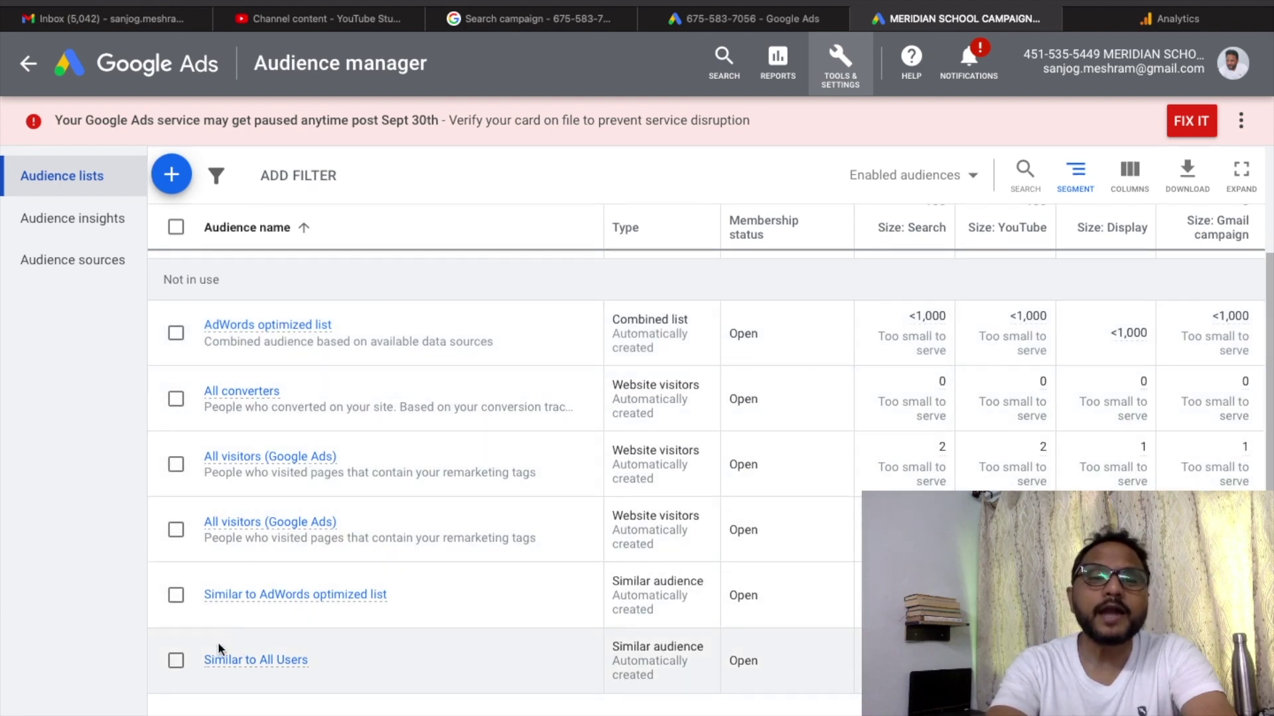
scroll(192, 555, "up", 2)
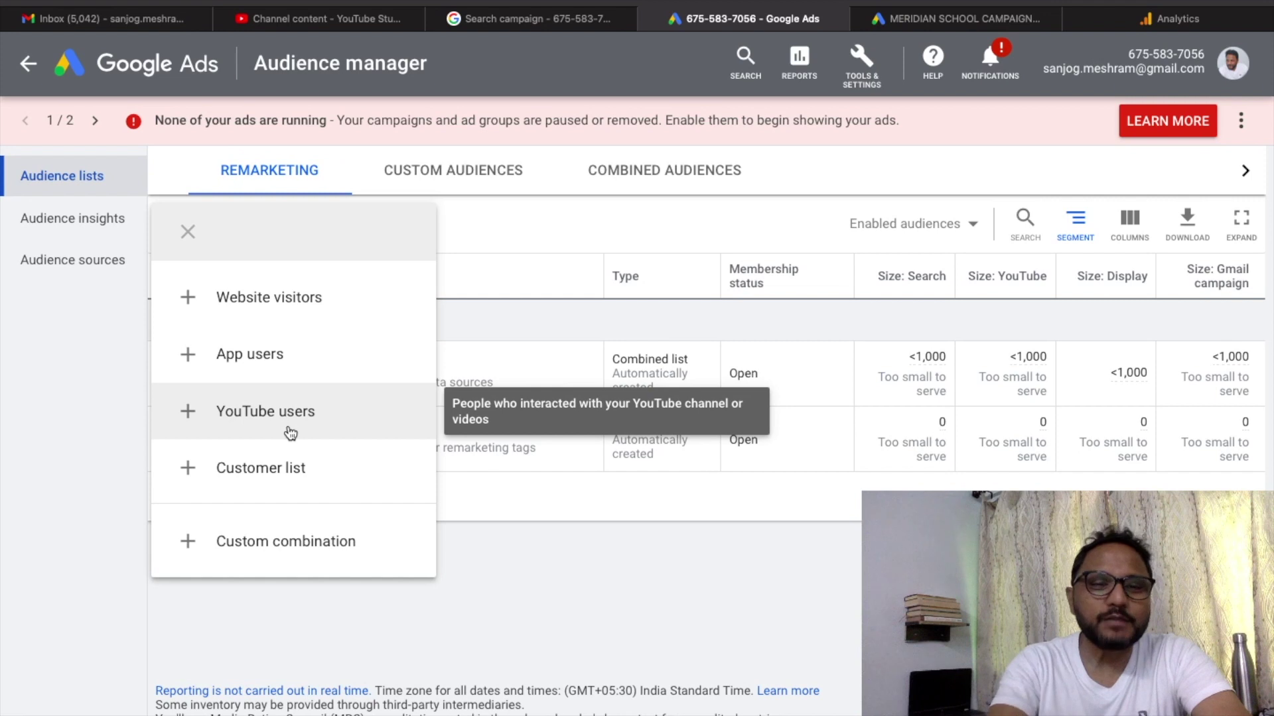
In the other Google Ads account, try to create a customer list audience and read the Customer Match policy requirements
left_click(276, 487)
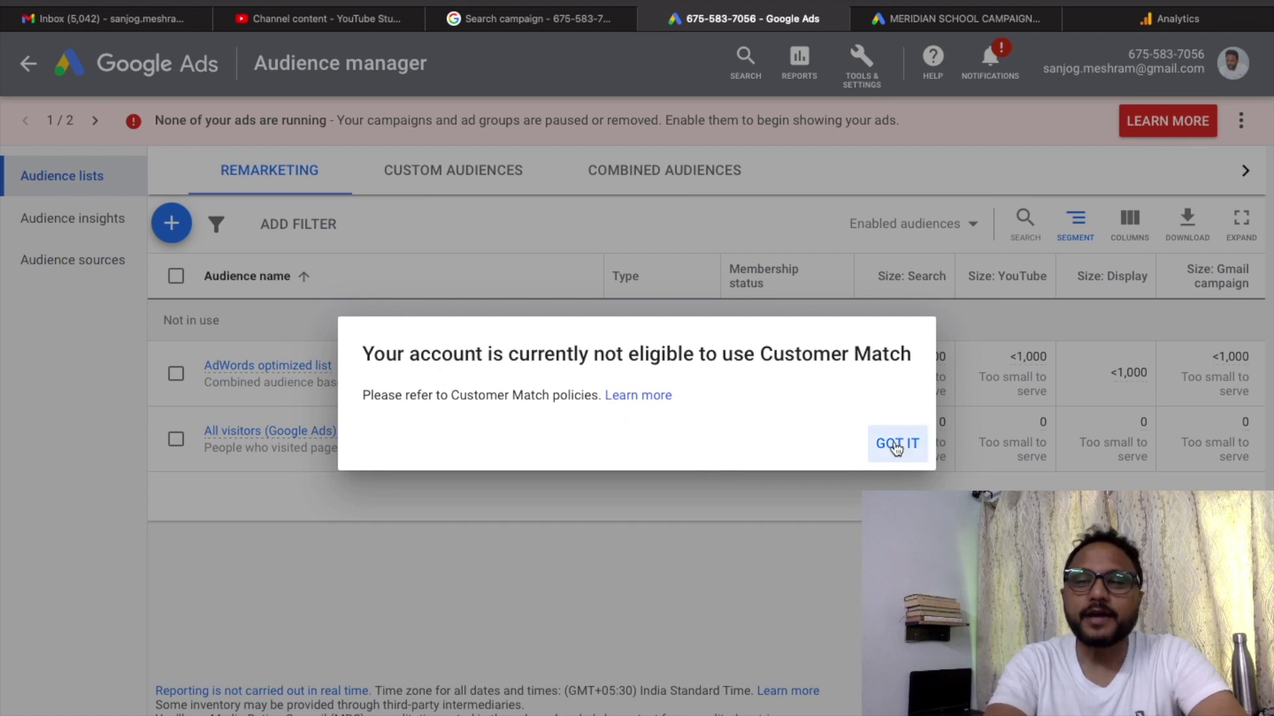
left_click(629, 398)
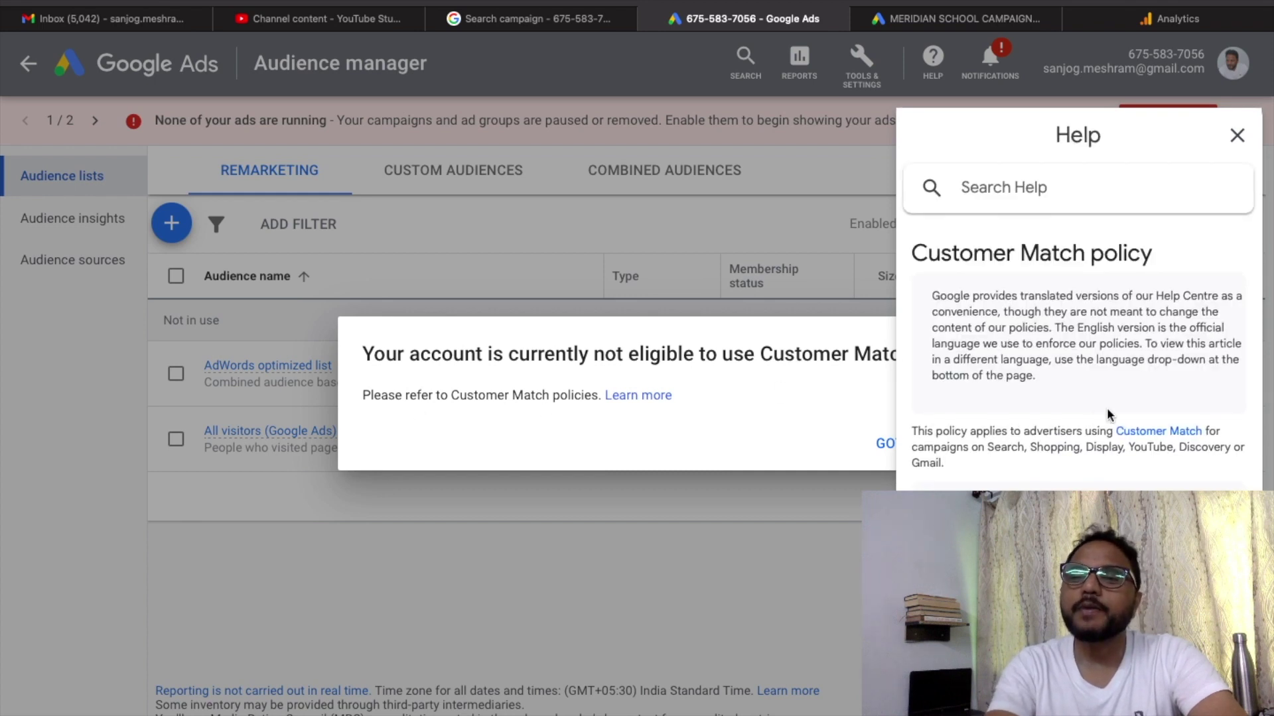
scroll(1078, 352, "down", 5)
scroll(1078, 331, "down", 2)
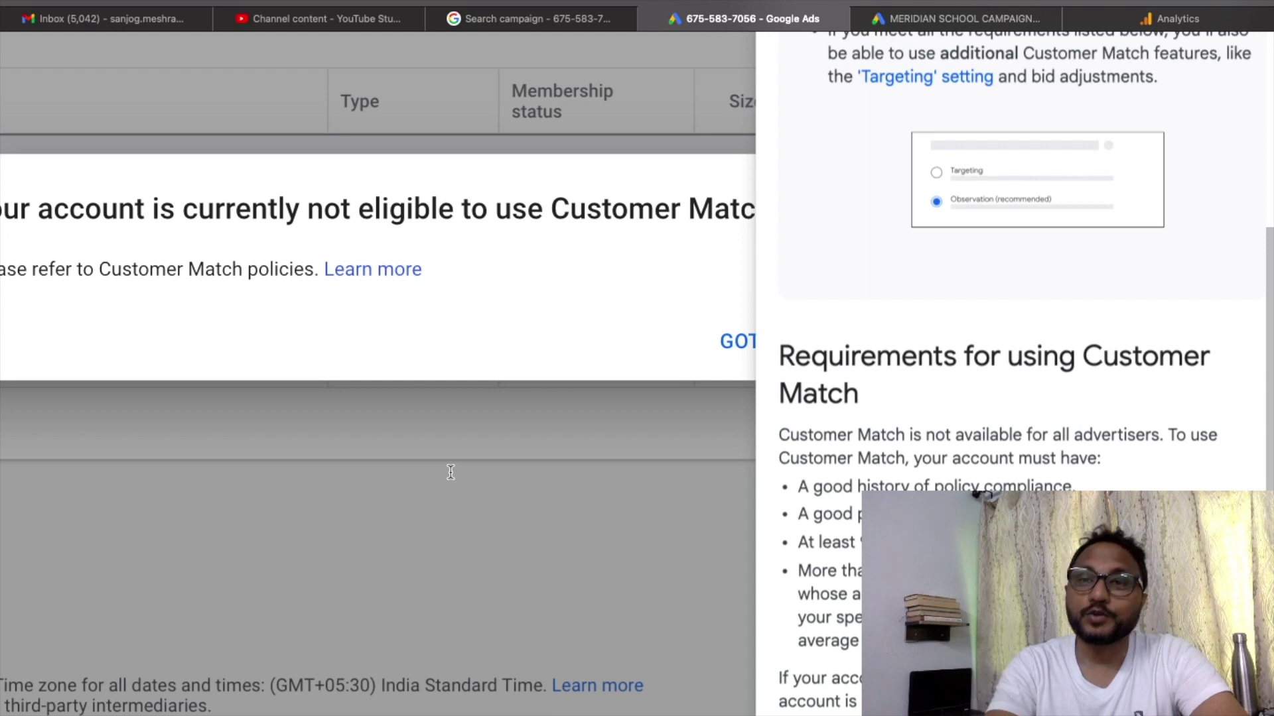
scroll(451, 472, "up", 5)
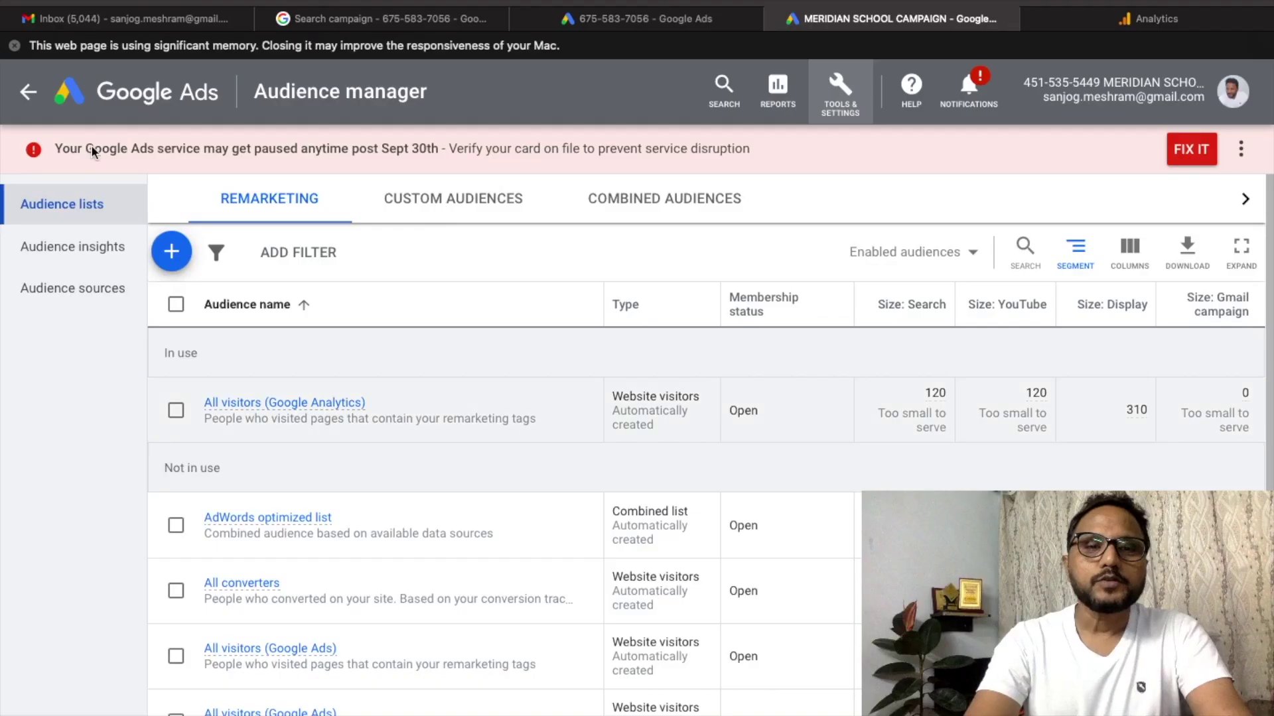
In the Meridian School account, start a custom combination remarketing audience and name it "Navi Mumbai School"
left_click(174, 257)
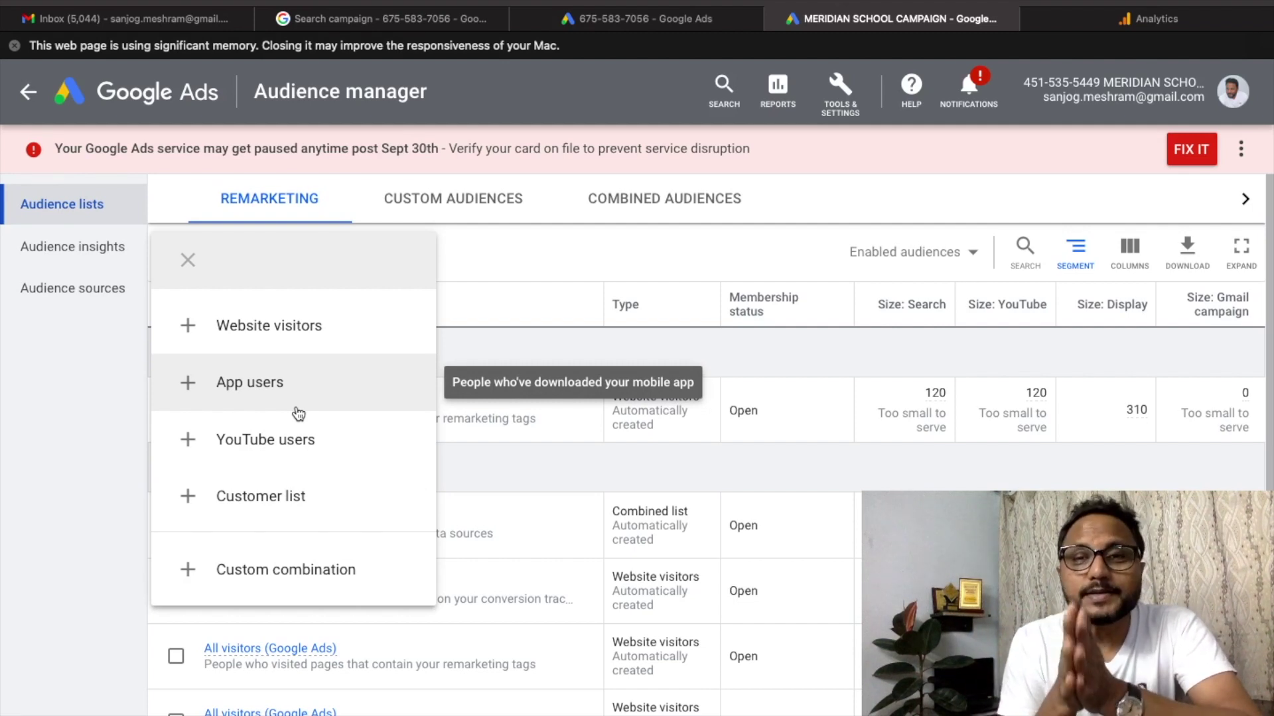
left_click(286, 569)
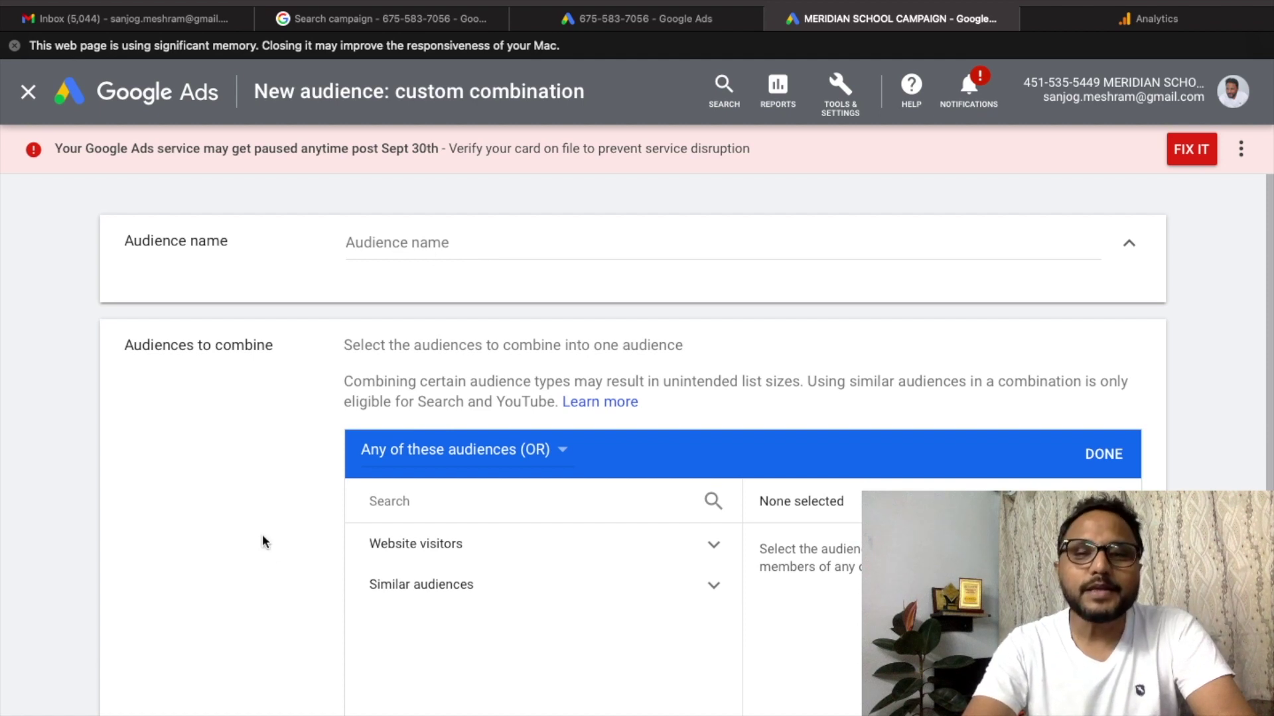
left_click(409, 243)
type("N")
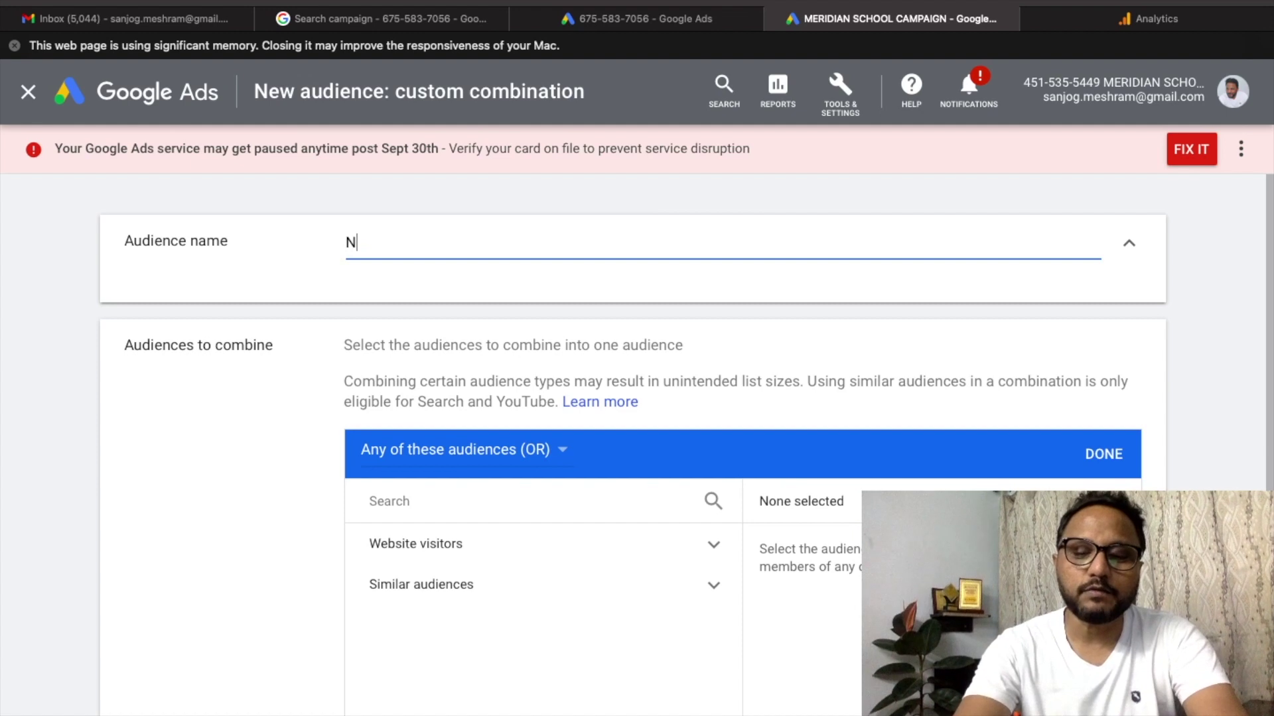
type("avi MUmbai")
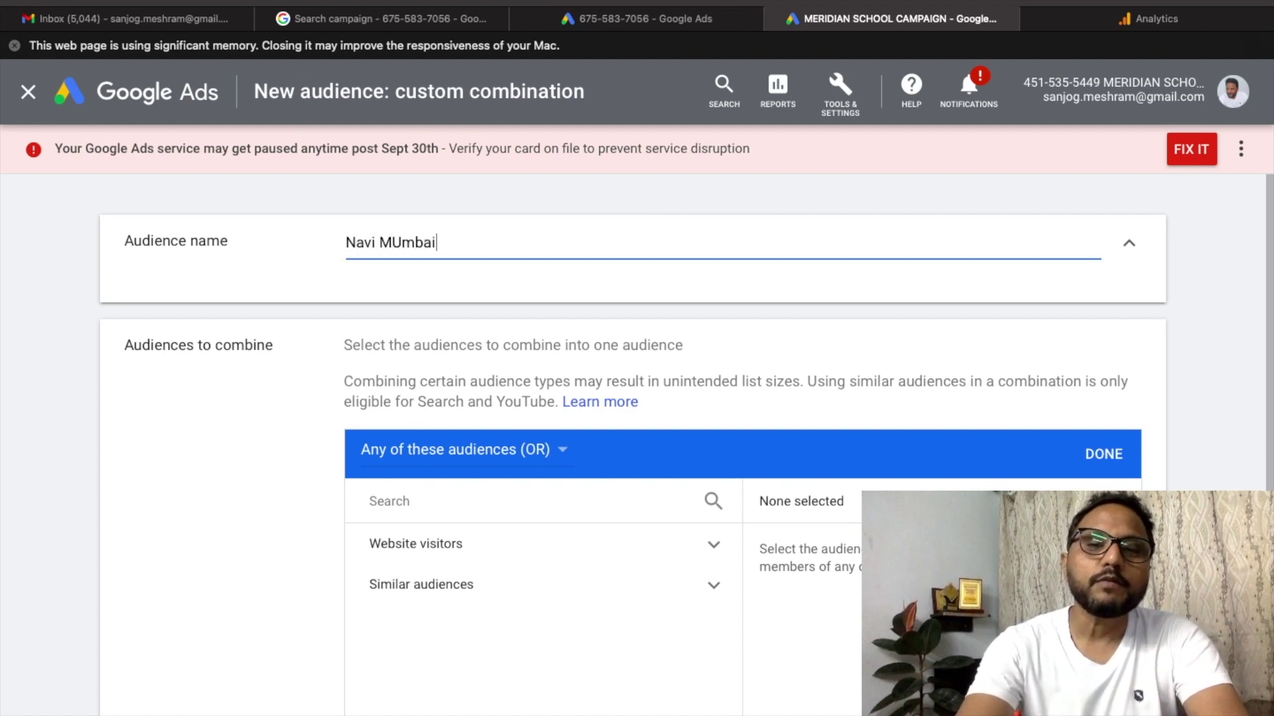
left_click(406, 263)
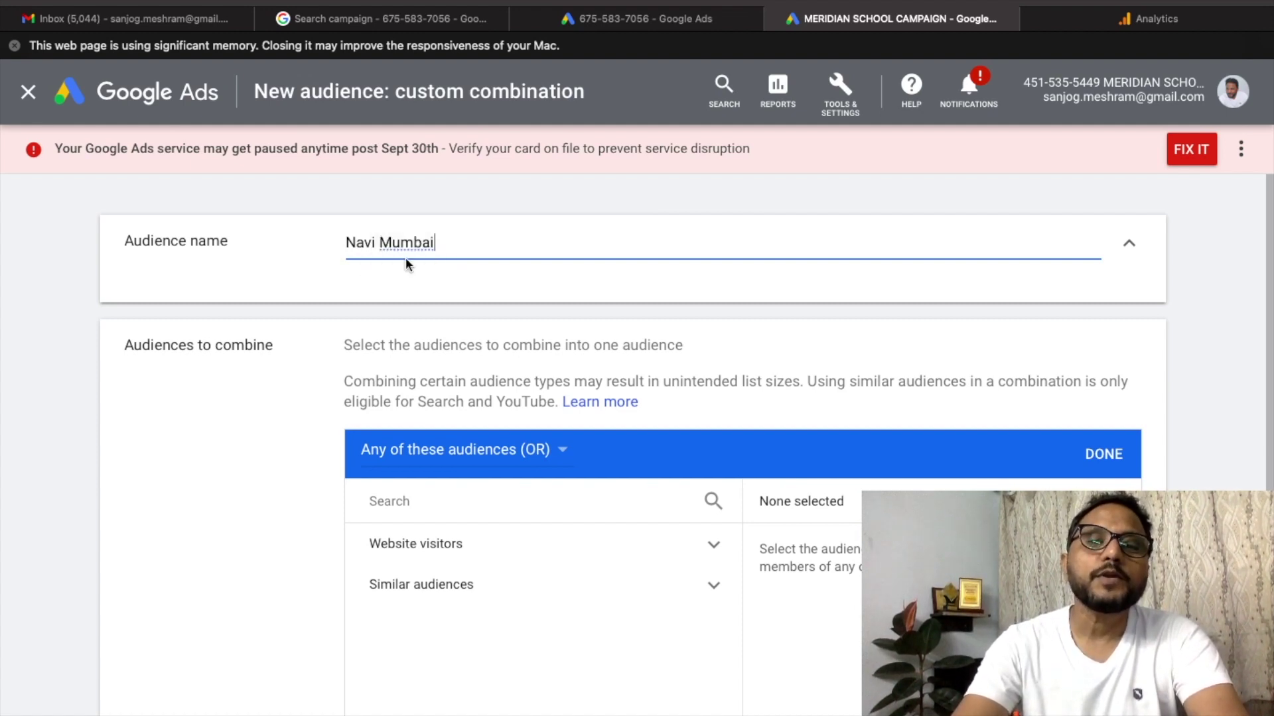
type("School")
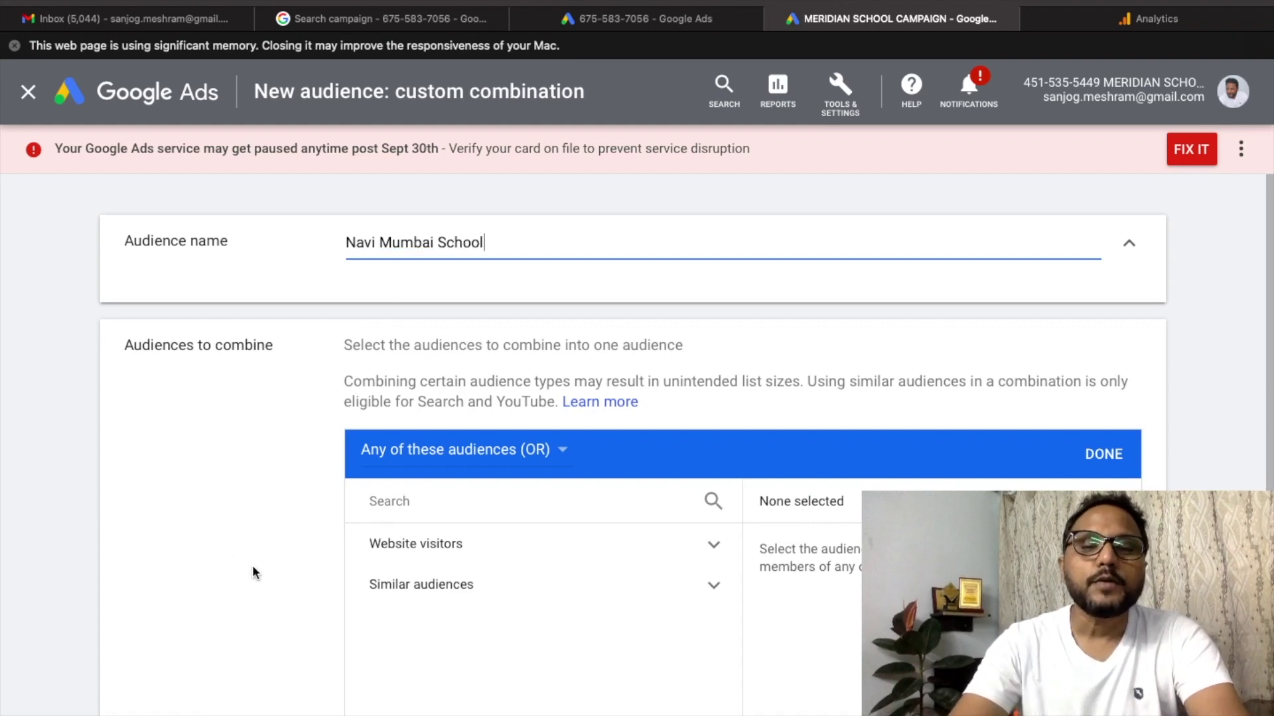
Expand the similar audiences and website visitors to combine, and select All Converters (Google Ads) for the first OR group
scroll(256, 568, "down", 3)
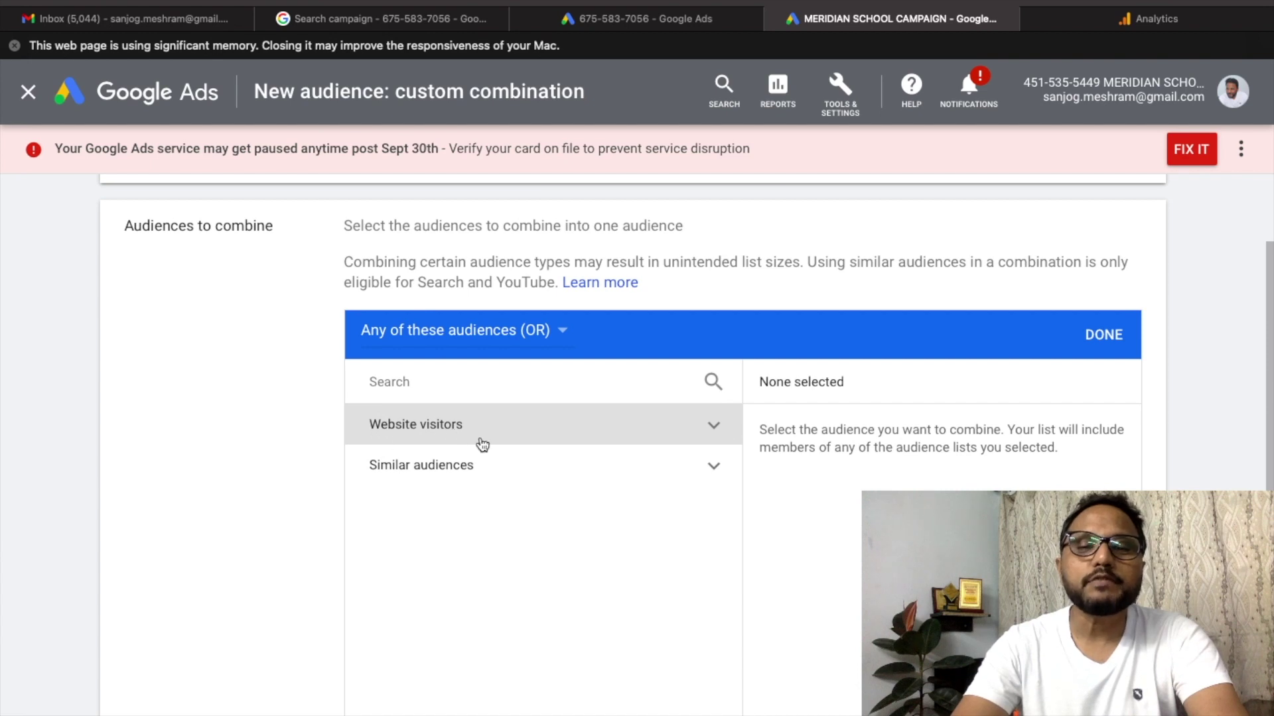
left_click(480, 468)
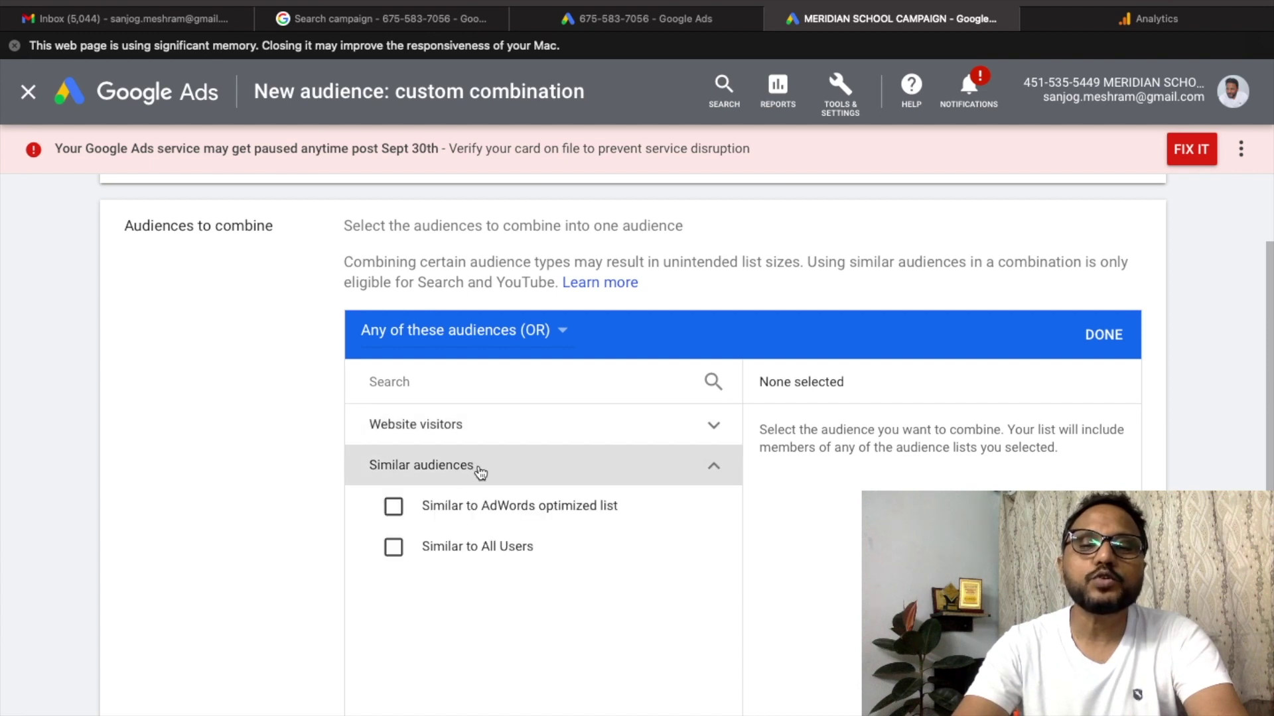
left_click(436, 428)
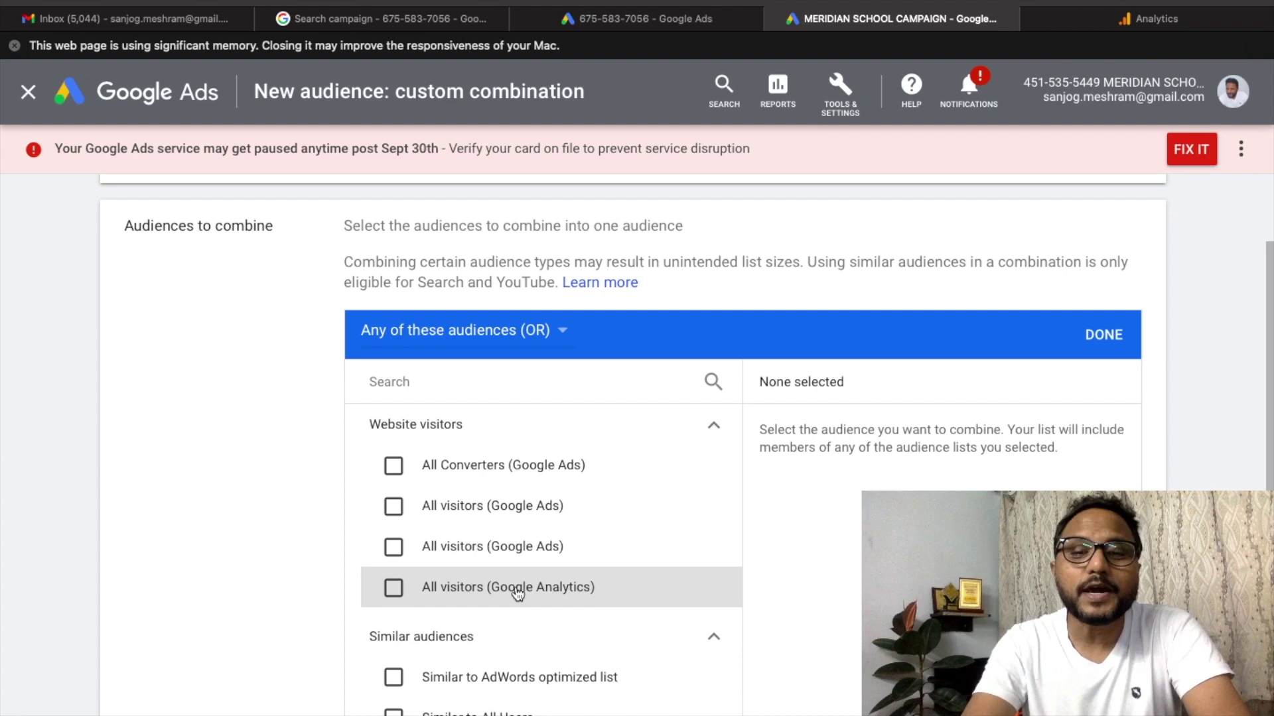
left_click(394, 468)
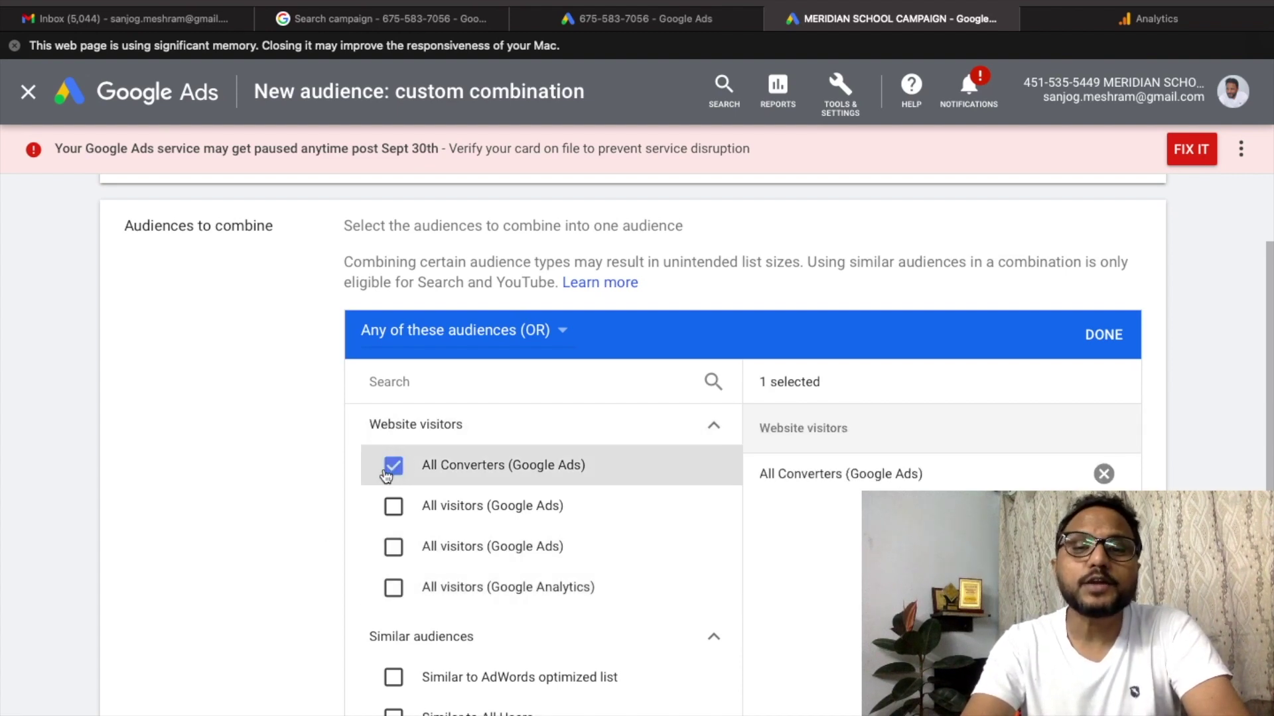
scroll(300, 620, "down", 1)
scroll(300, 620, "down", 2)
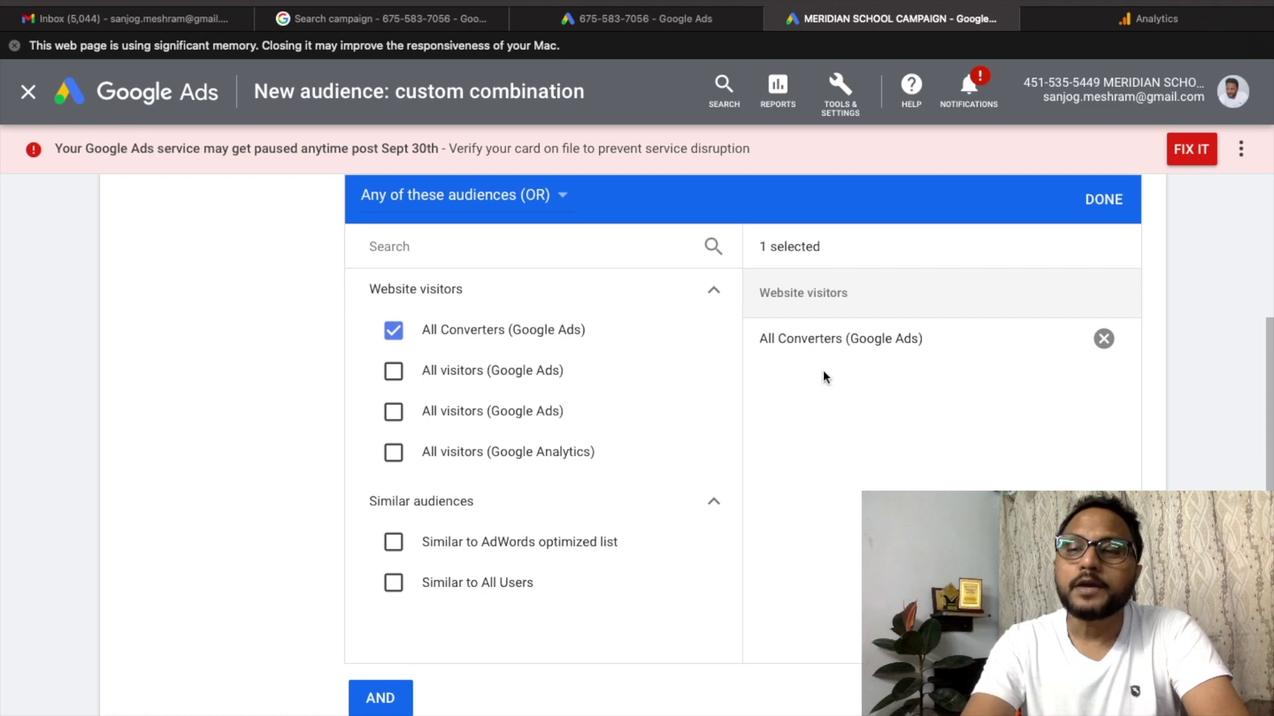
scroll(556, 650, "down", 2)
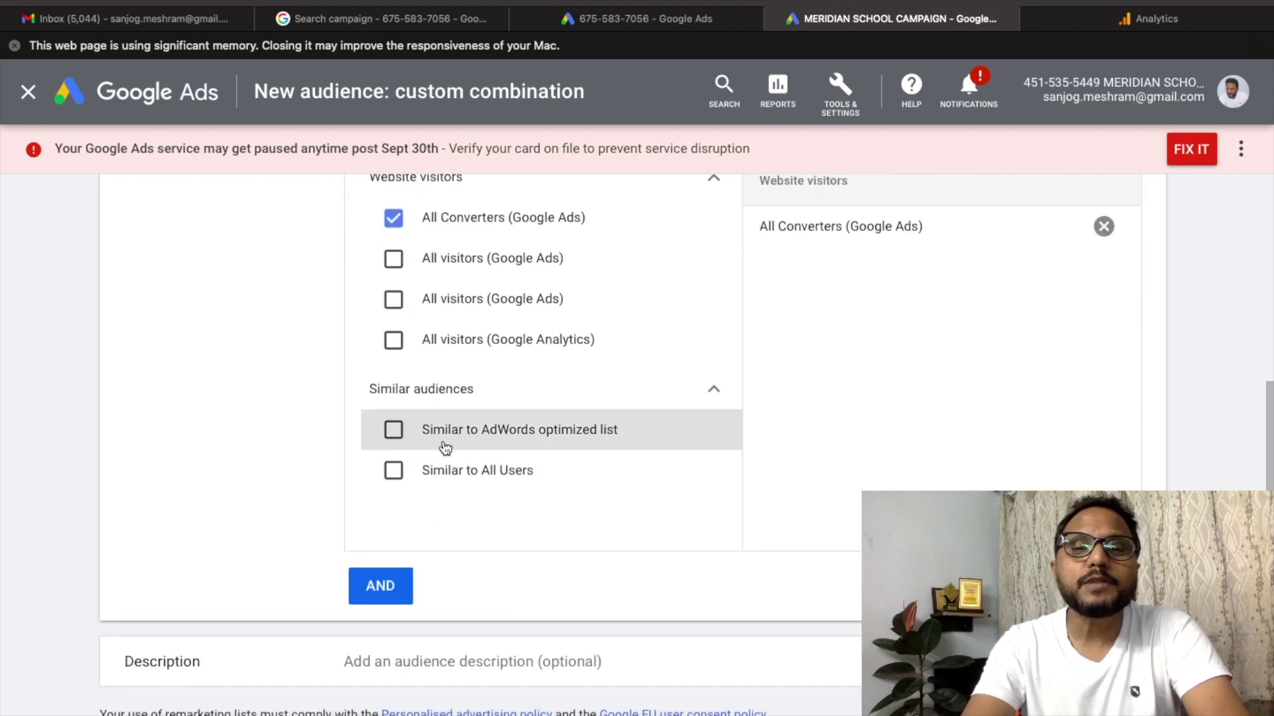
scroll(454, 472, "up", 1)
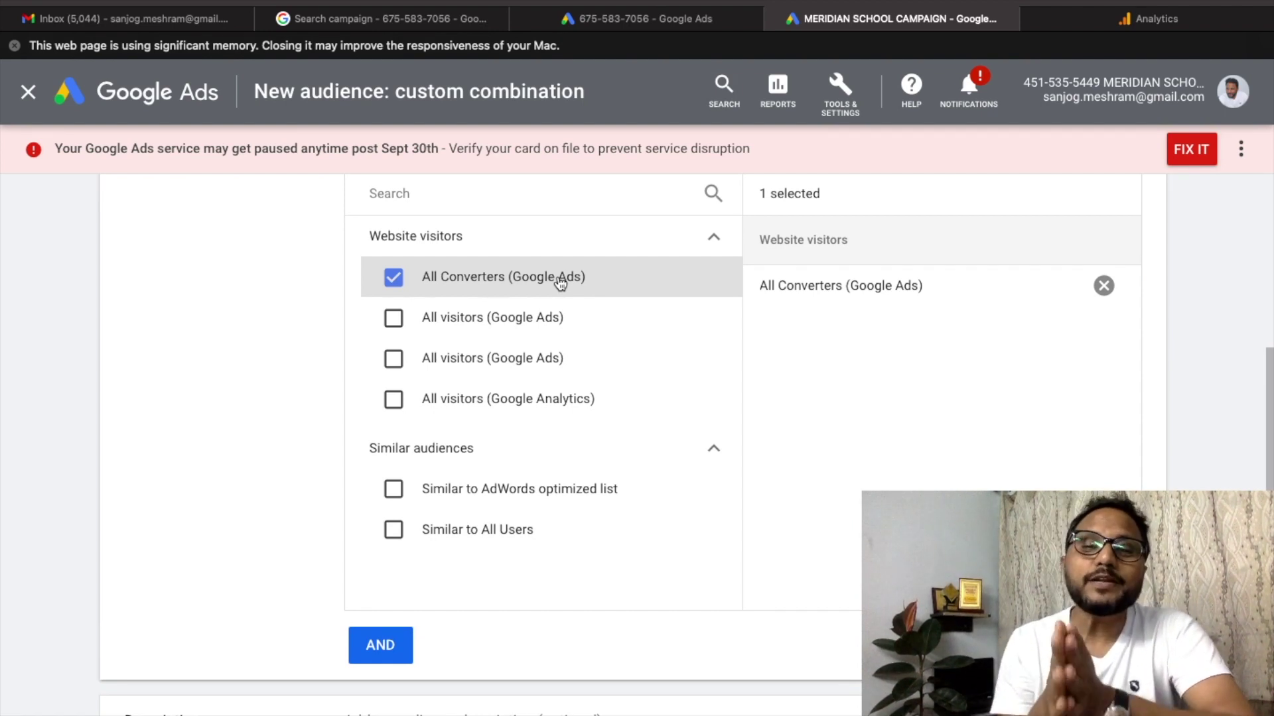
Switch to PowerPoint to consult the "Types of Google Ads Audiences" slide, and return to the custom combination form
key("super+Tab")
key("super+Tab")
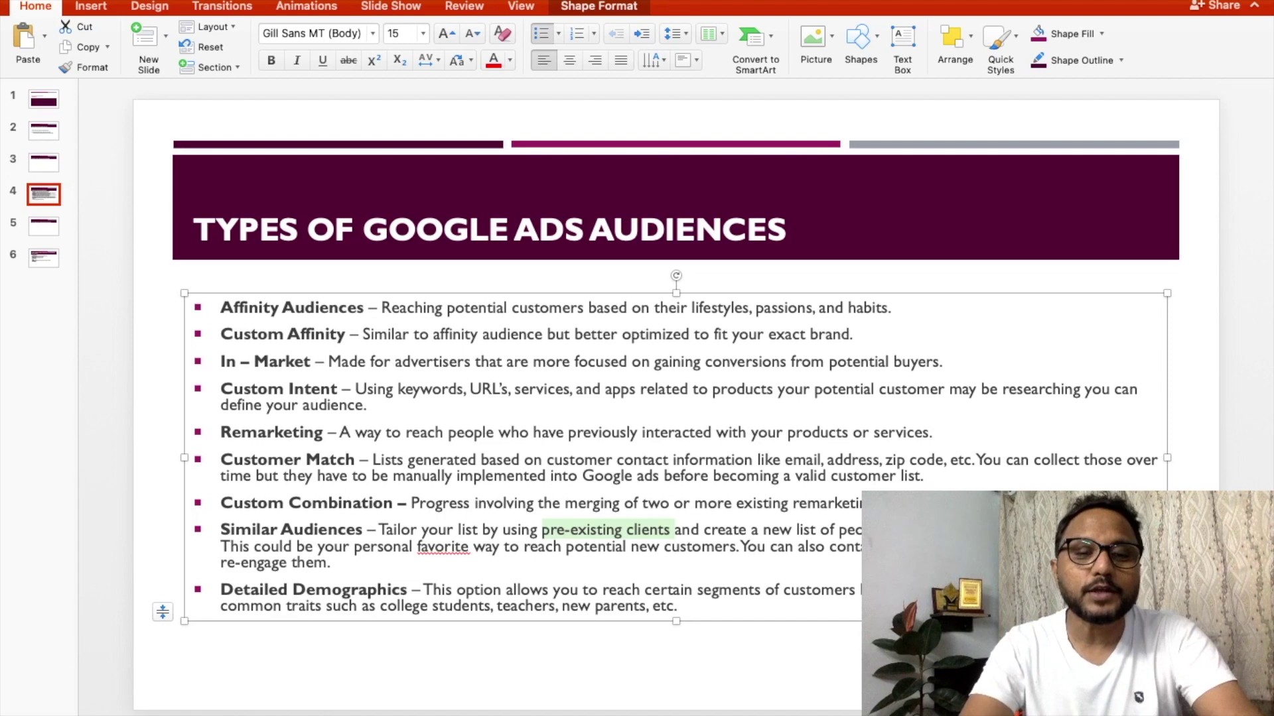
key("ctrl+Left")
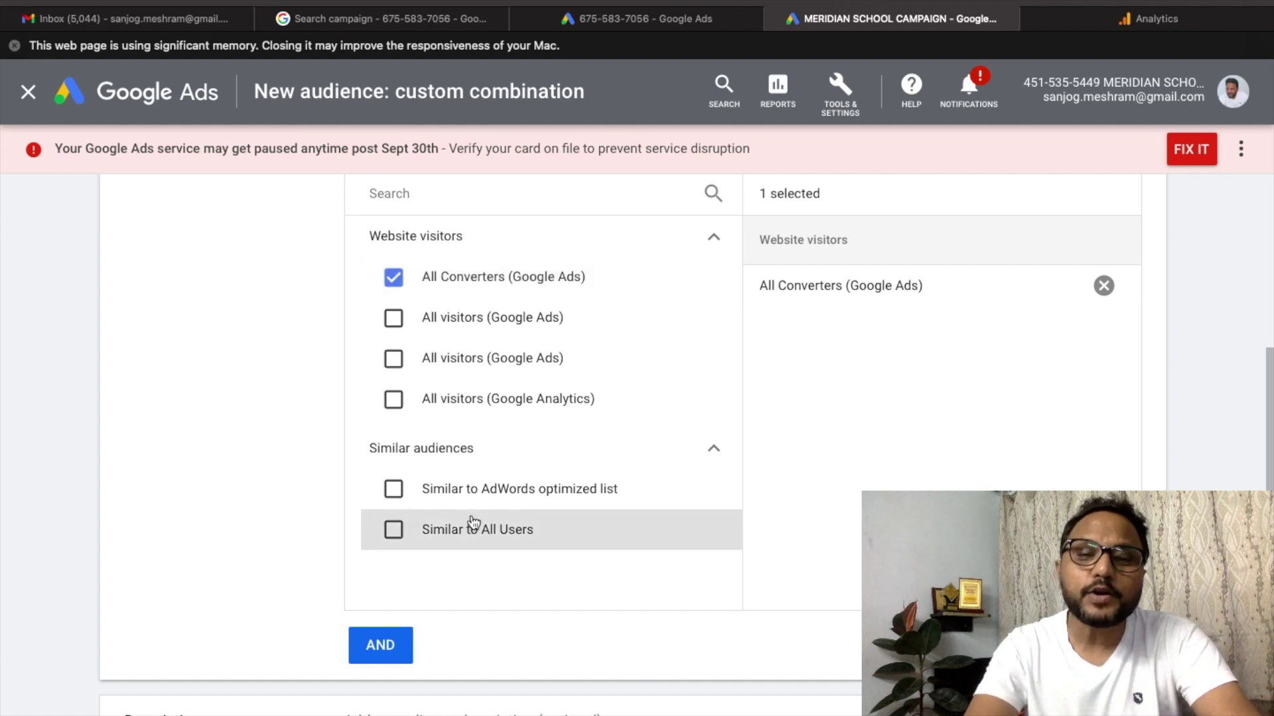
Add Similar to AdWords optimized list to the first OR group, leaving Similar to All Users unselected
left_click(395, 491)
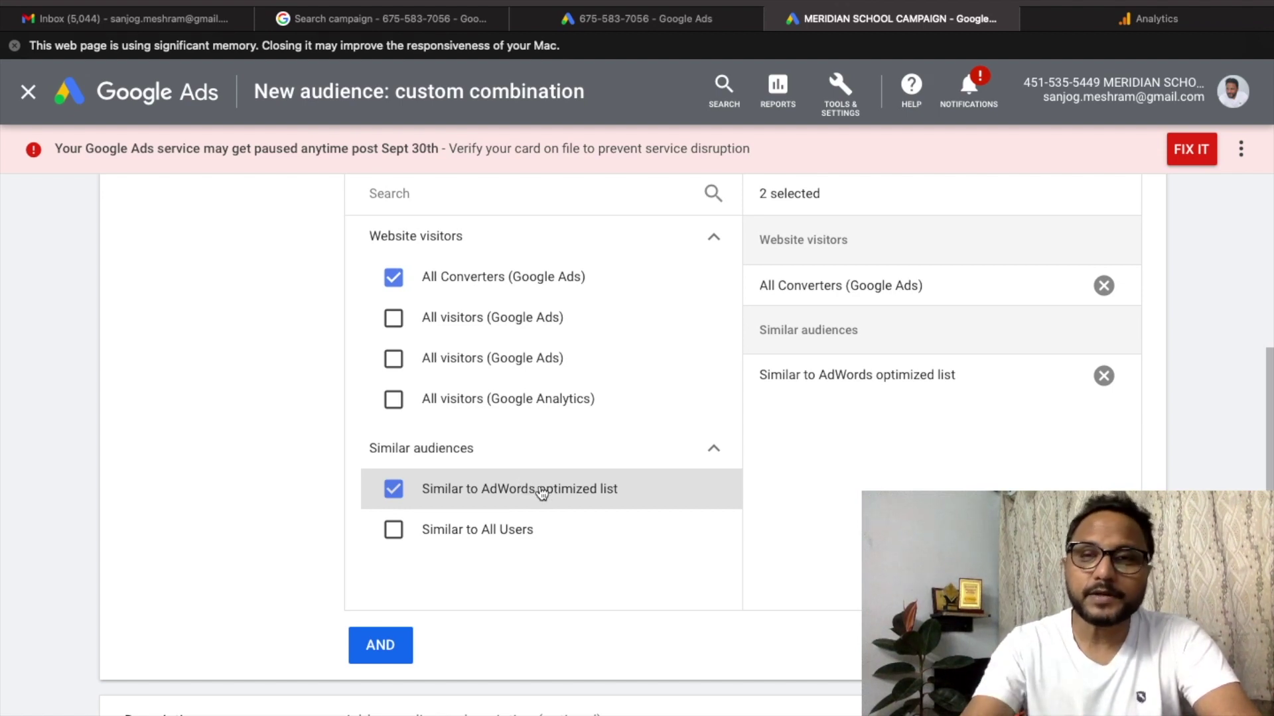
left_click(393, 531)
left_click(394, 530)
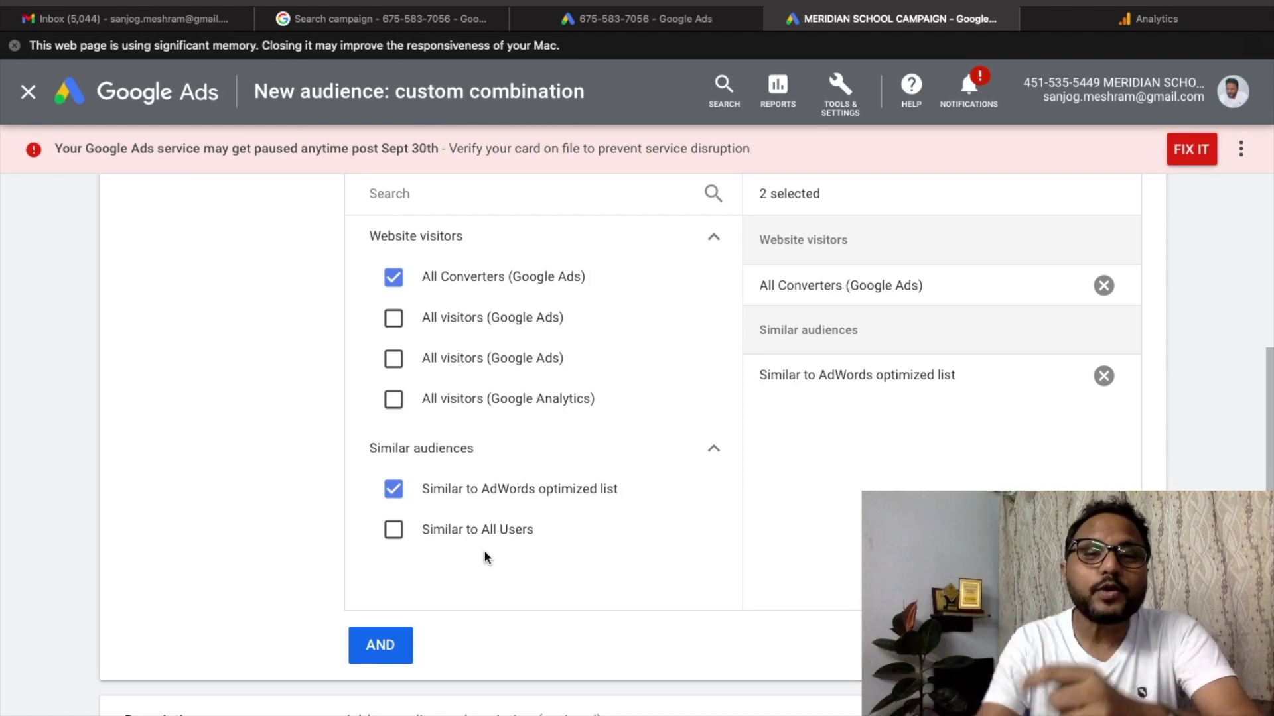
scroll(484, 552, "up", 5)
scroll(406, 495, "down", 5)
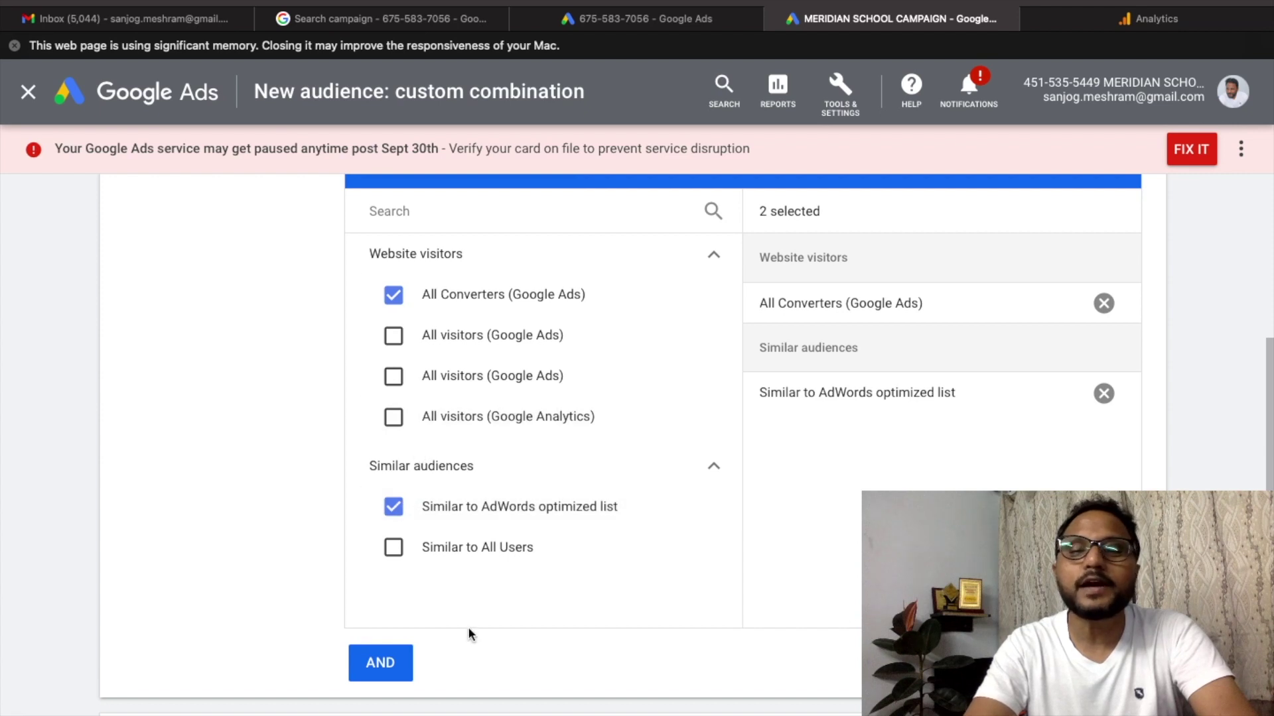
Add a second audience group joined with AND and select the first All visitors (Google Ads) list under website visitors
left_click(390, 675)
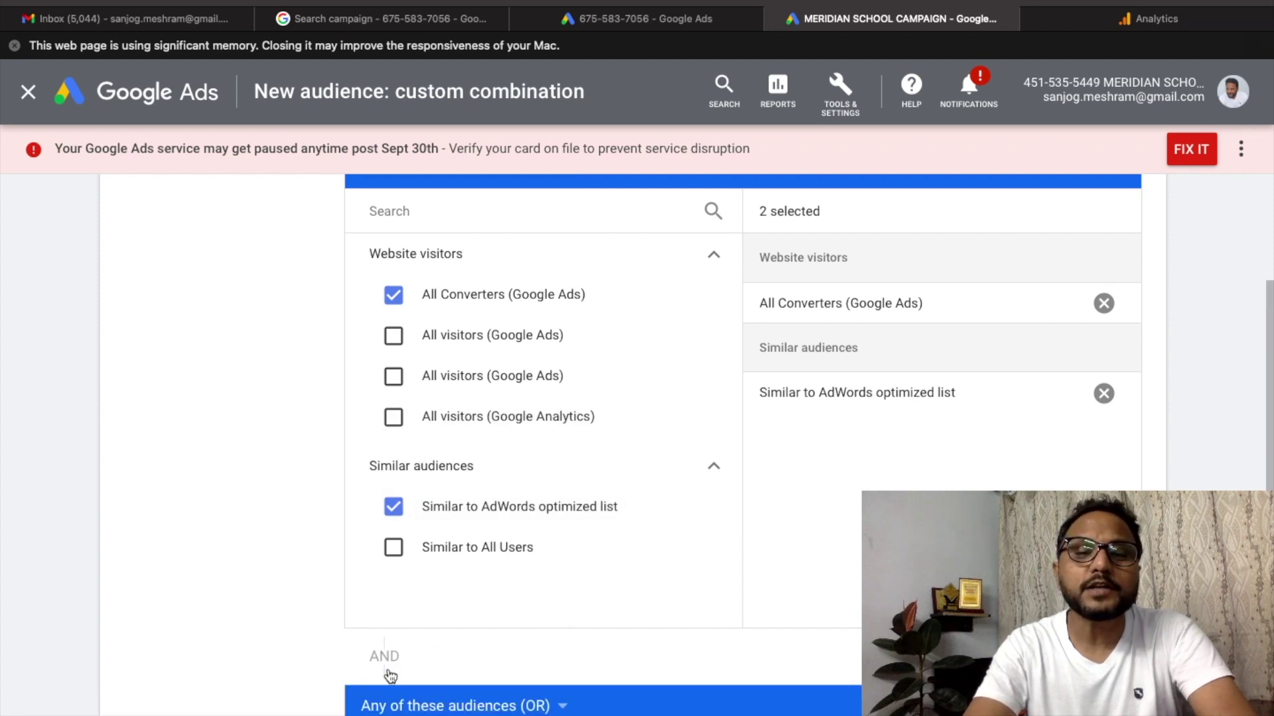
left_click(508, 407)
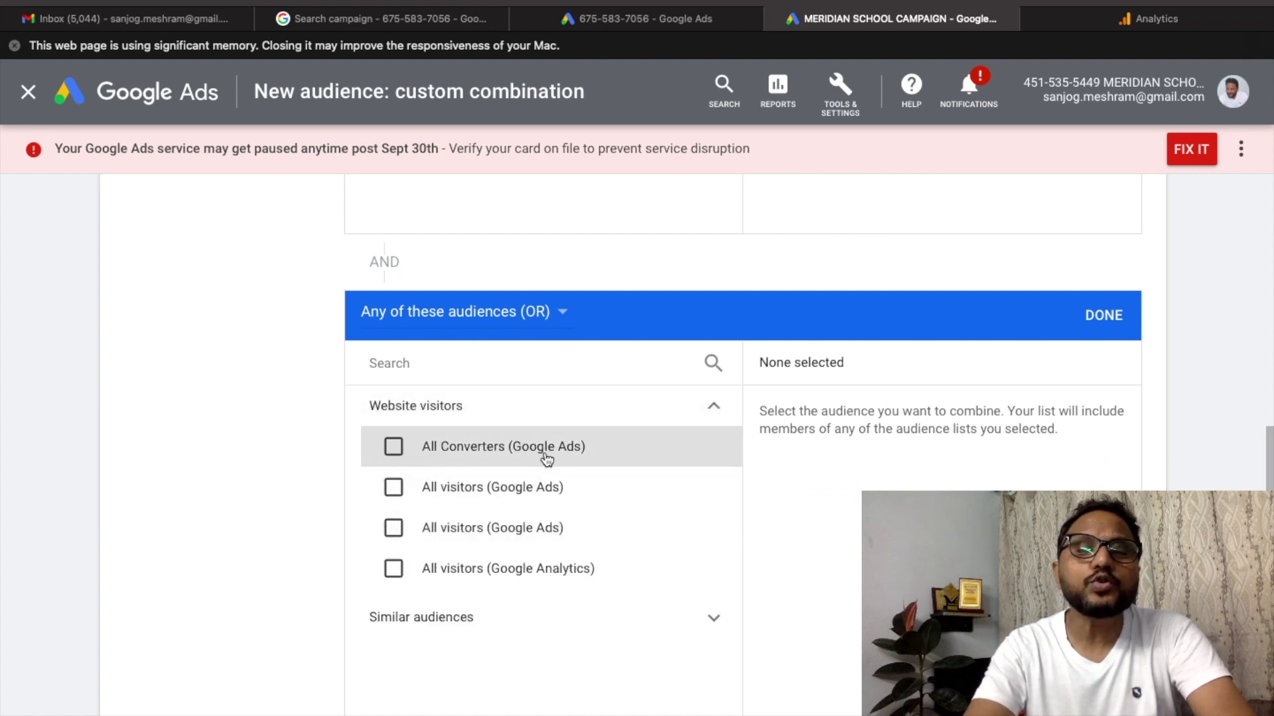
left_click(393, 490)
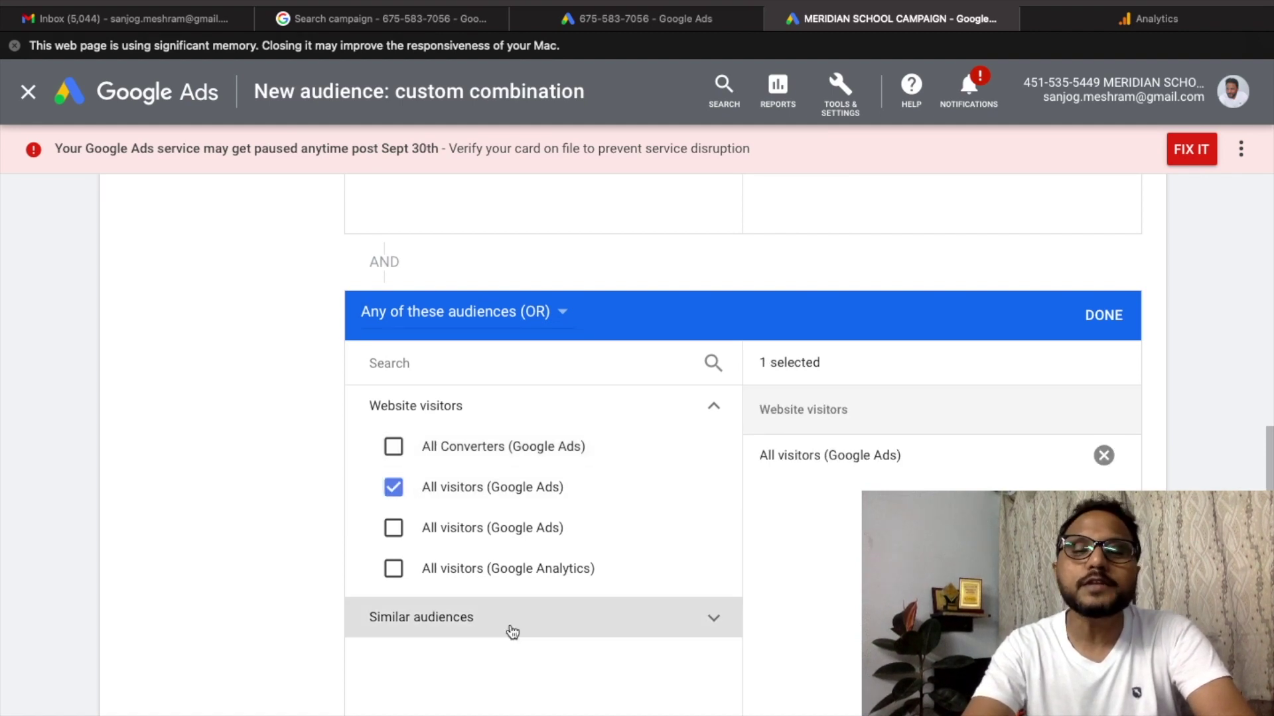
Add Similar to All Users to the second audience group and create the Navi Mumbai School custom combination
scroll(514, 610, "down", 1)
left_click(516, 556)
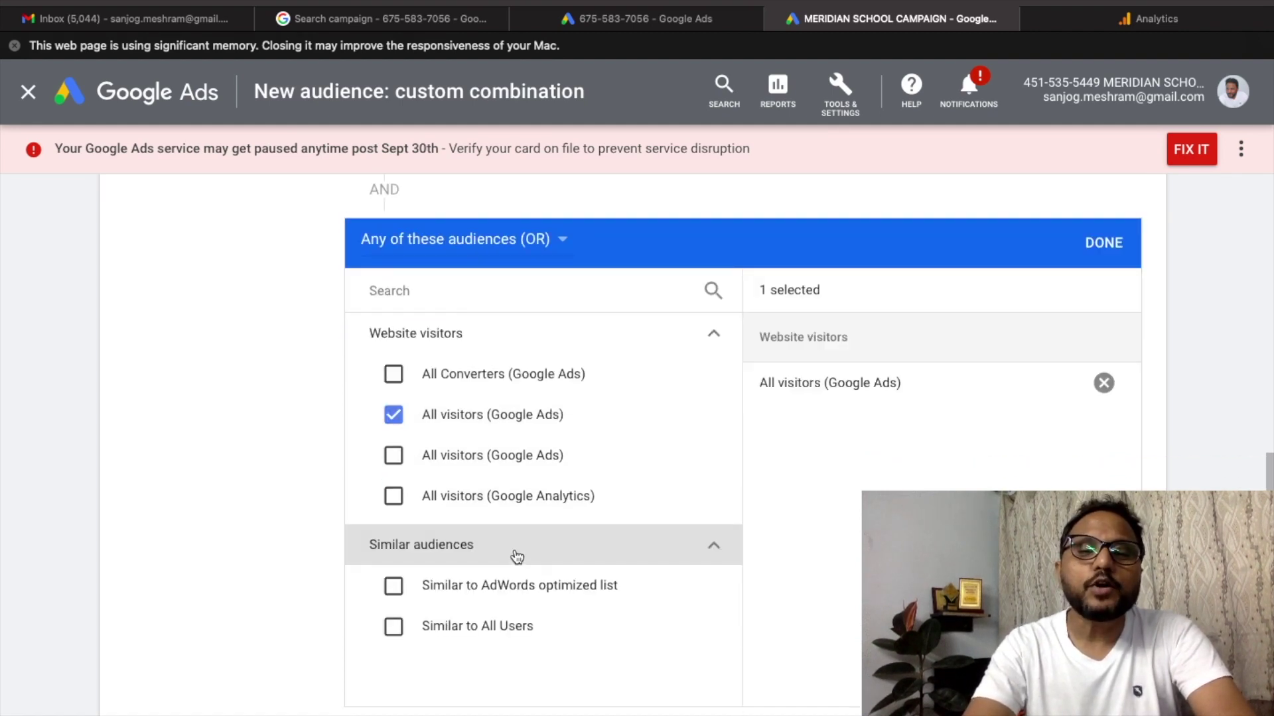
left_click(393, 628)
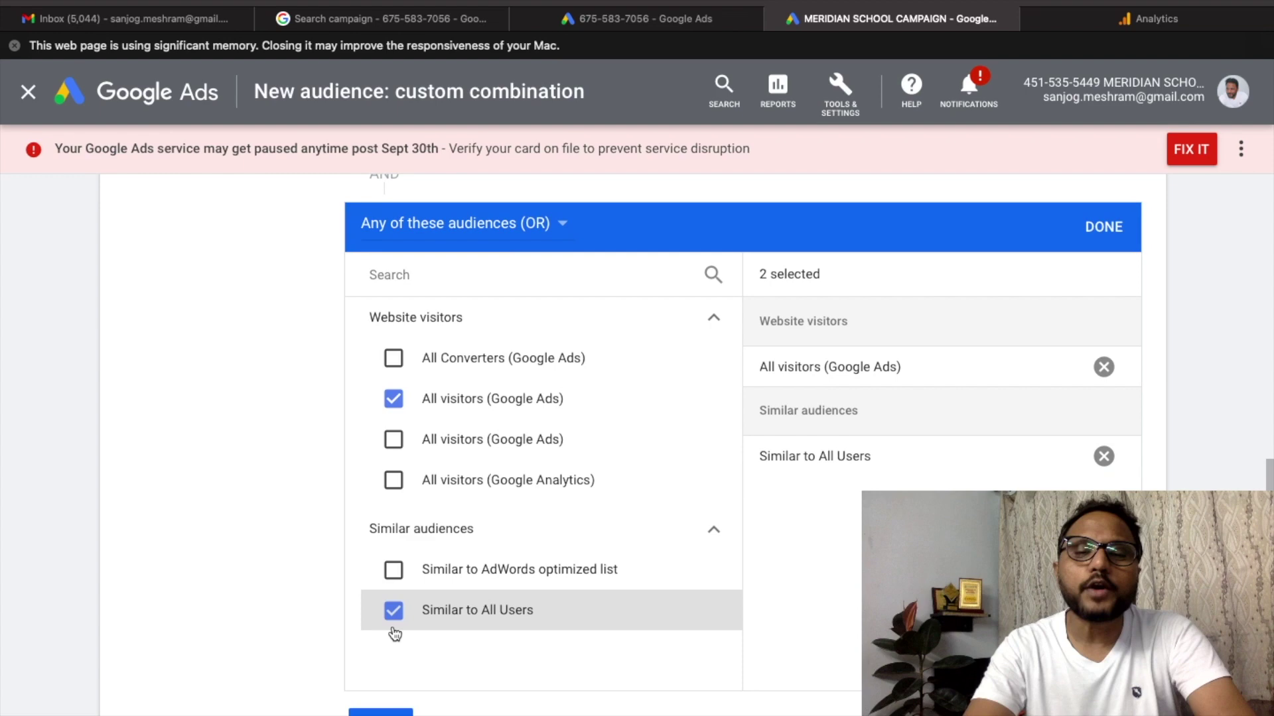
scroll(393, 630, "down", 4)
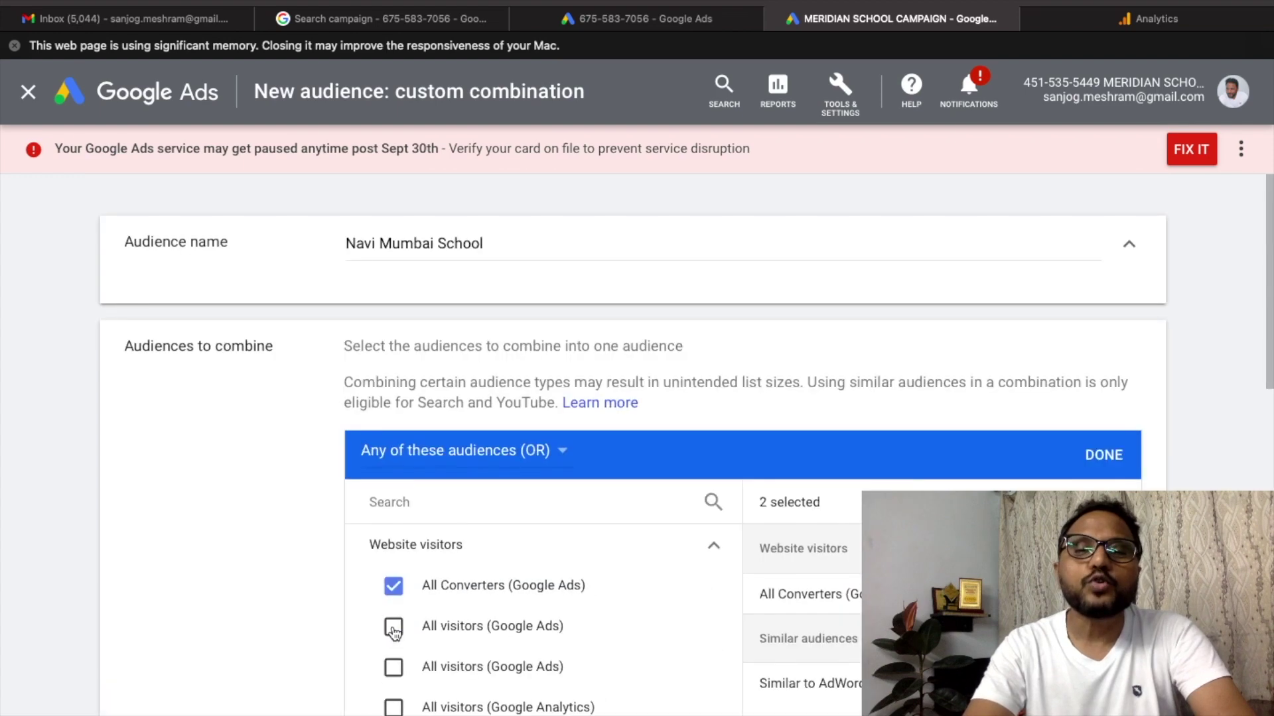
scroll(394, 630, "down", 4)
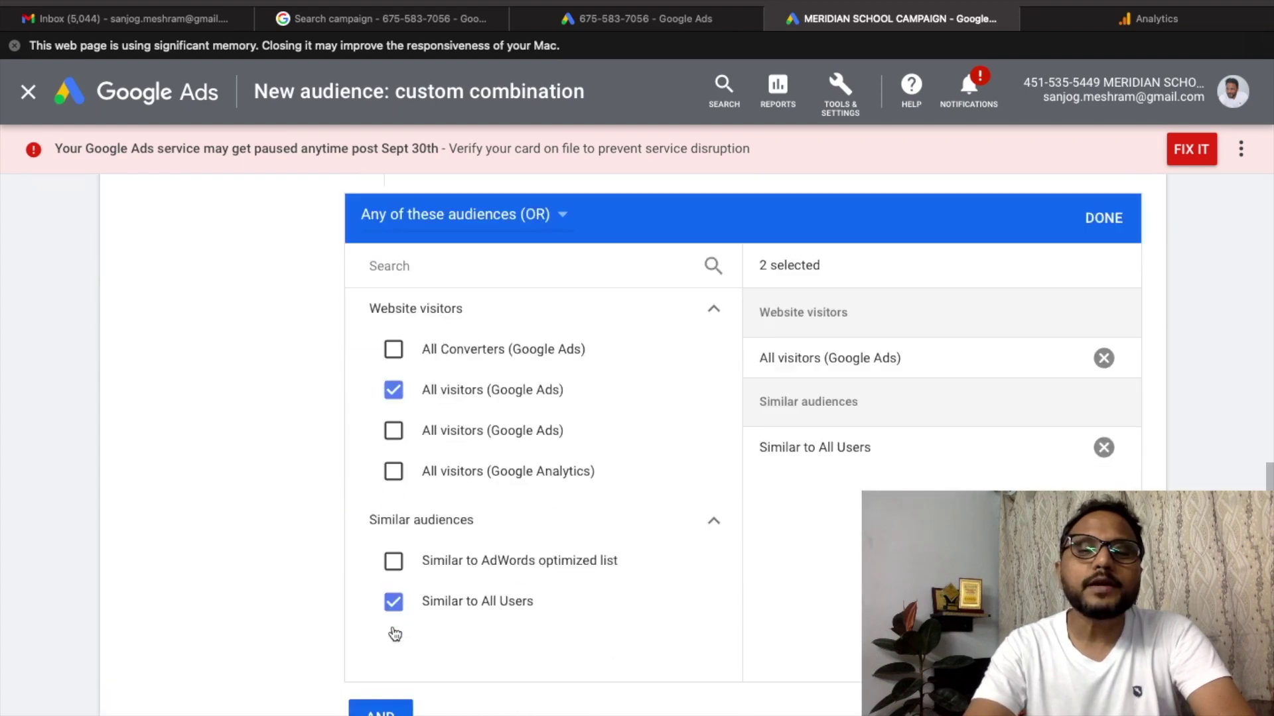
scroll(392, 631, "down", 3)
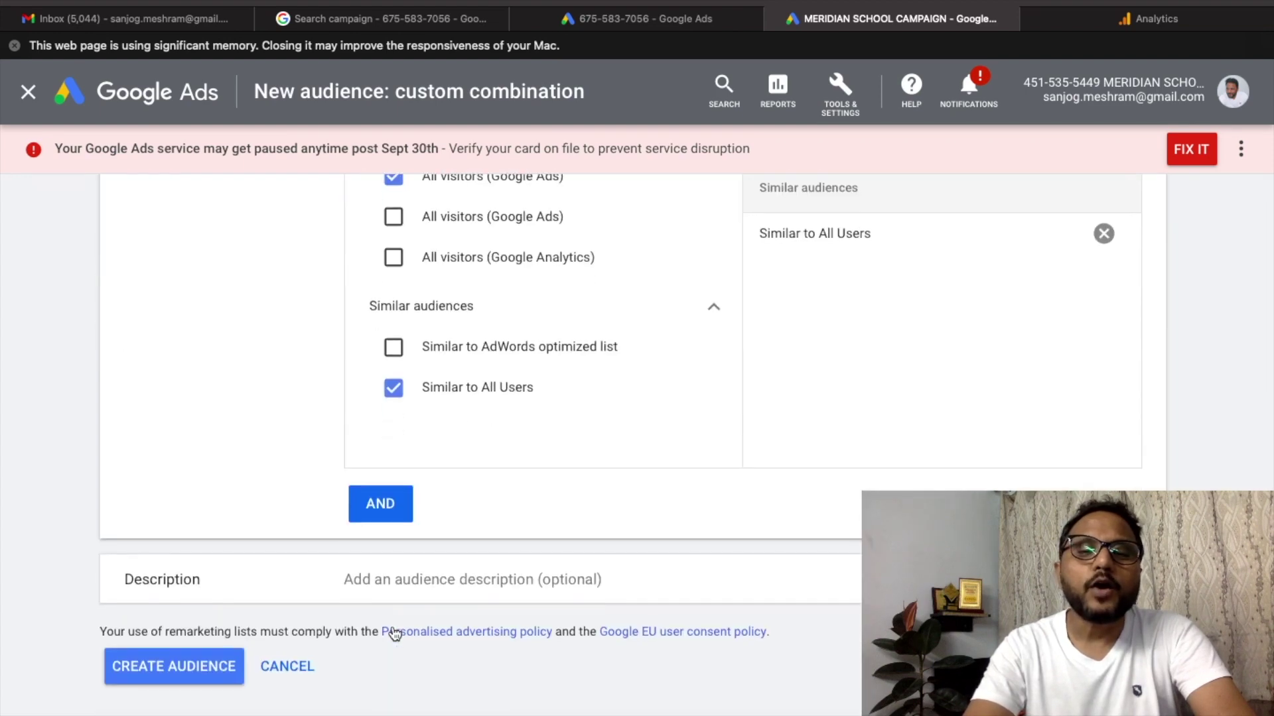
left_click(195, 674)
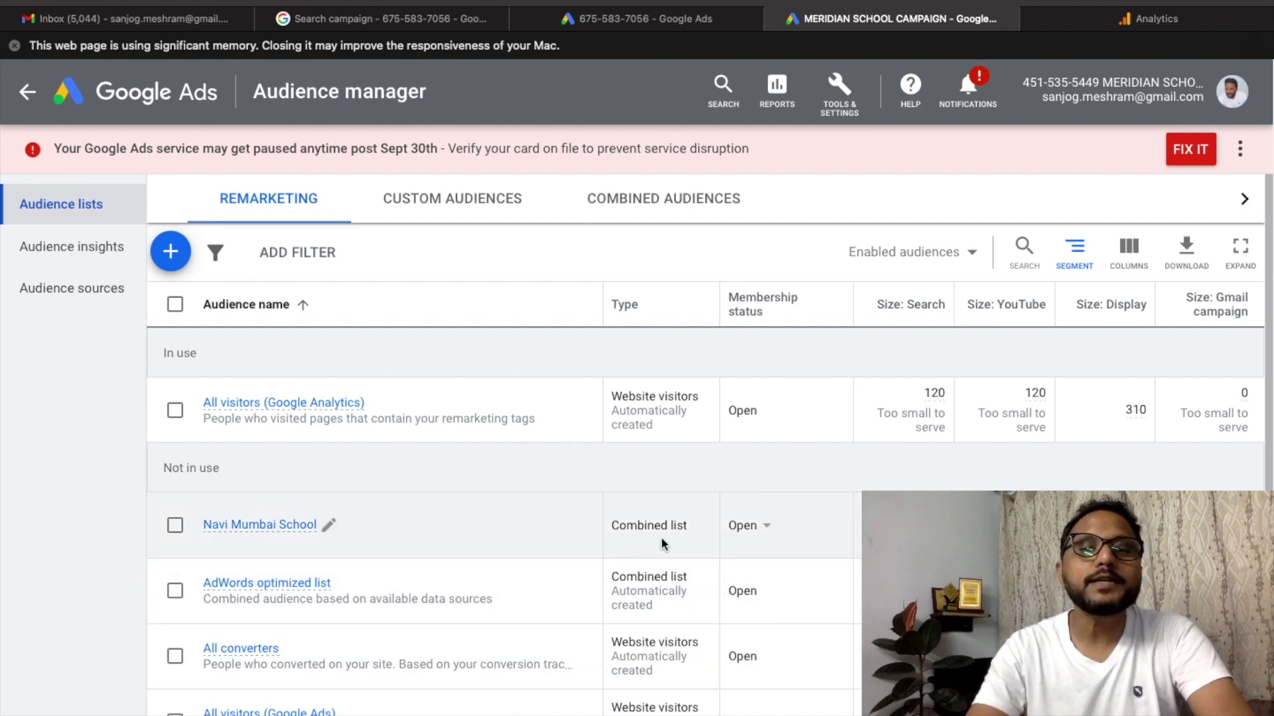
left_click(172, 251)
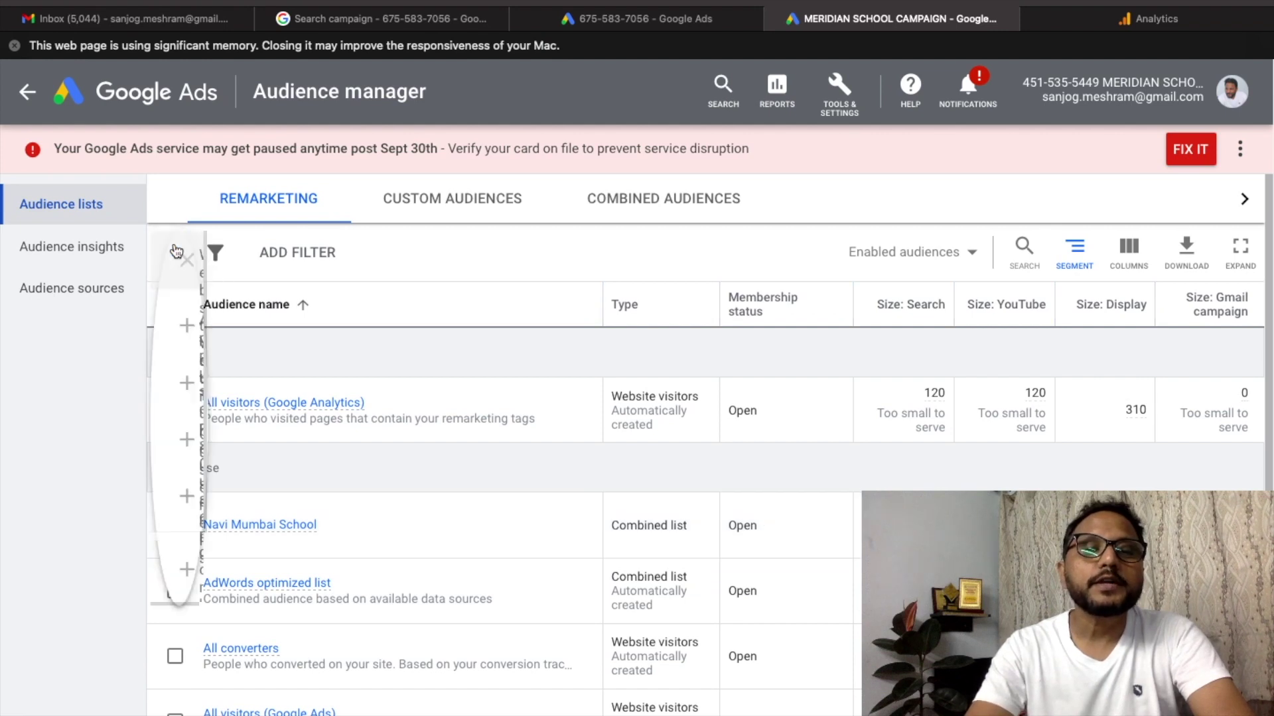
left_click(89, 527)
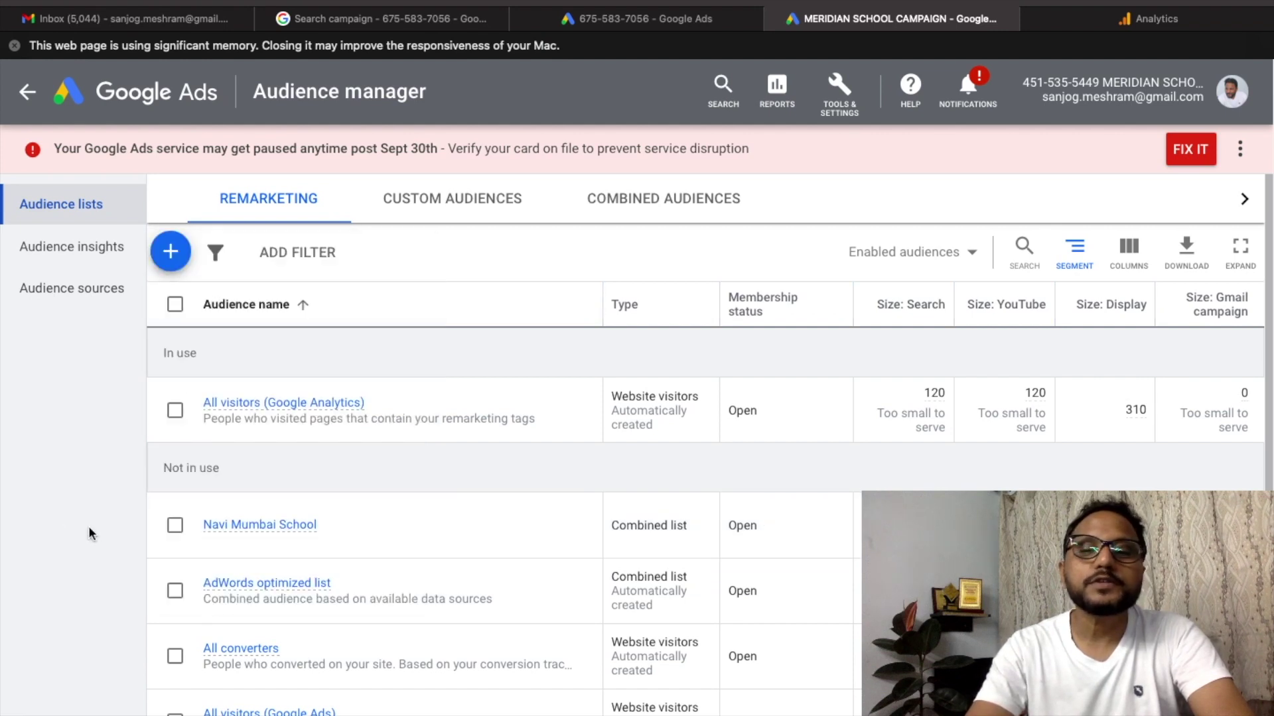
Select Navi Mumbai School, AdWords optimized list and All converters in the remarketing audience list
left_click(176, 526)
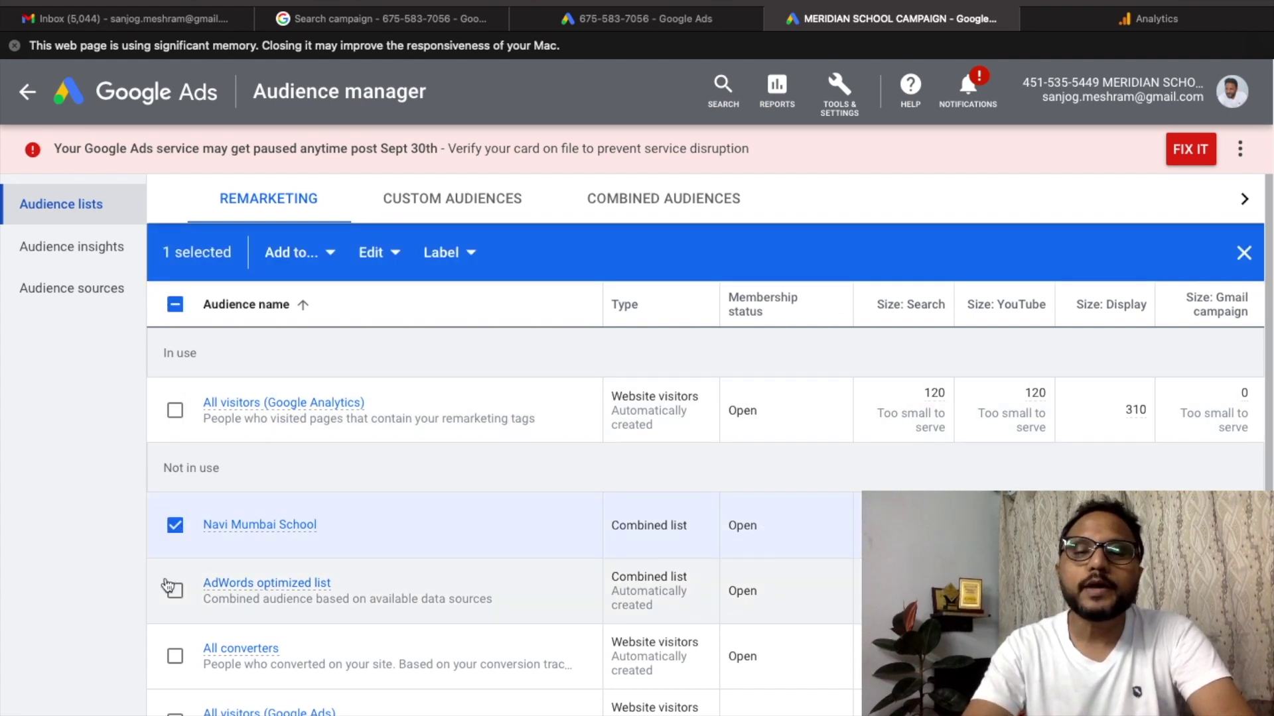
left_click(175, 589)
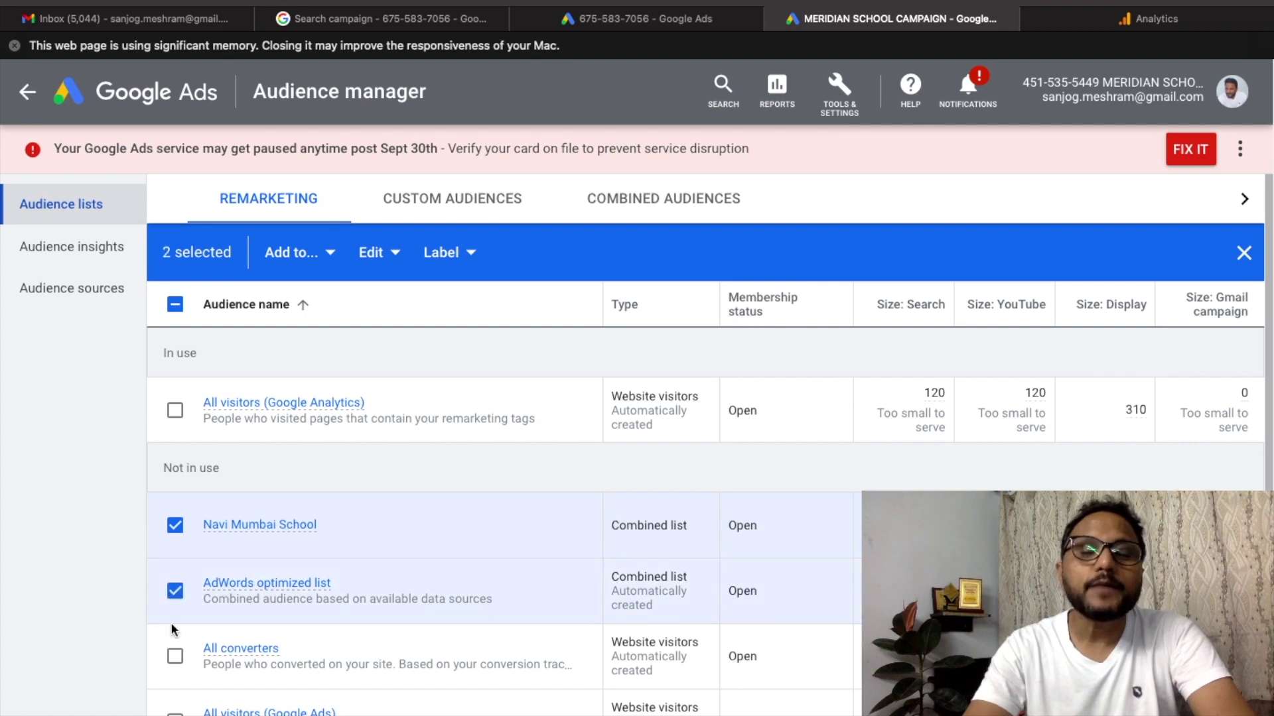
left_click(175, 652)
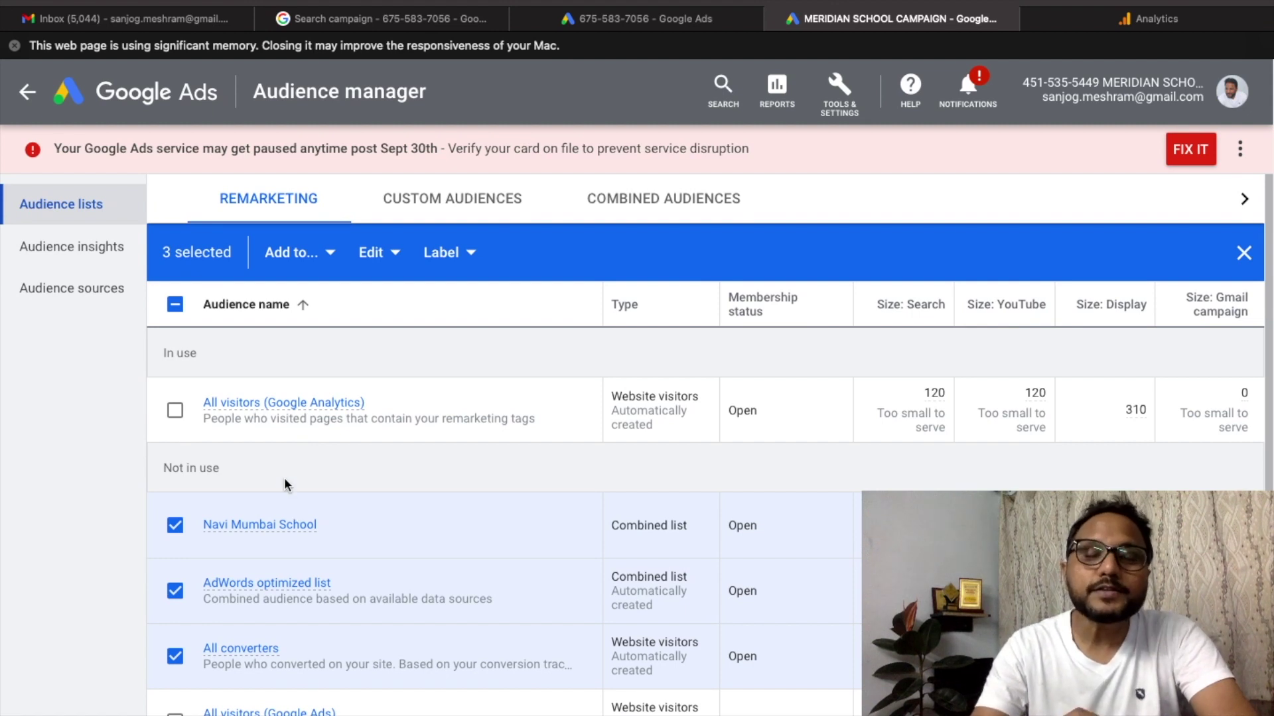
Start a new combined audience and name it Navi Mumbai Combined Aud
left_click(696, 203)
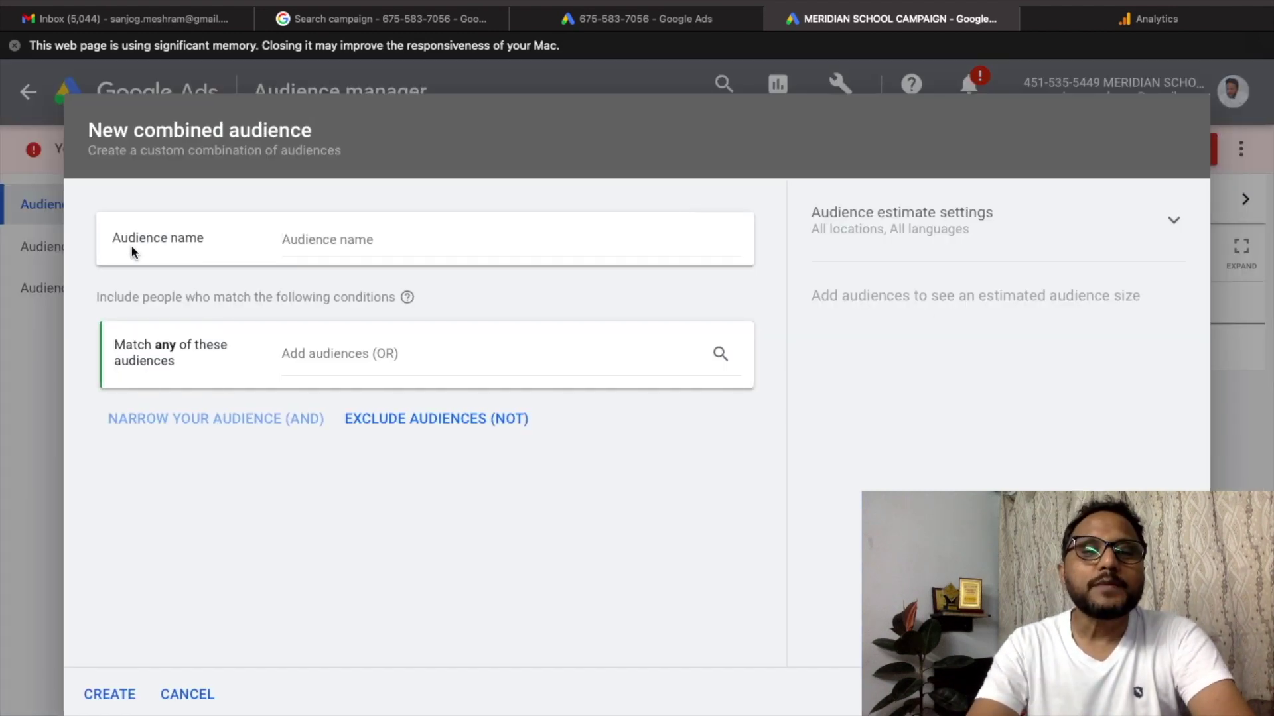
left_click(360, 231)
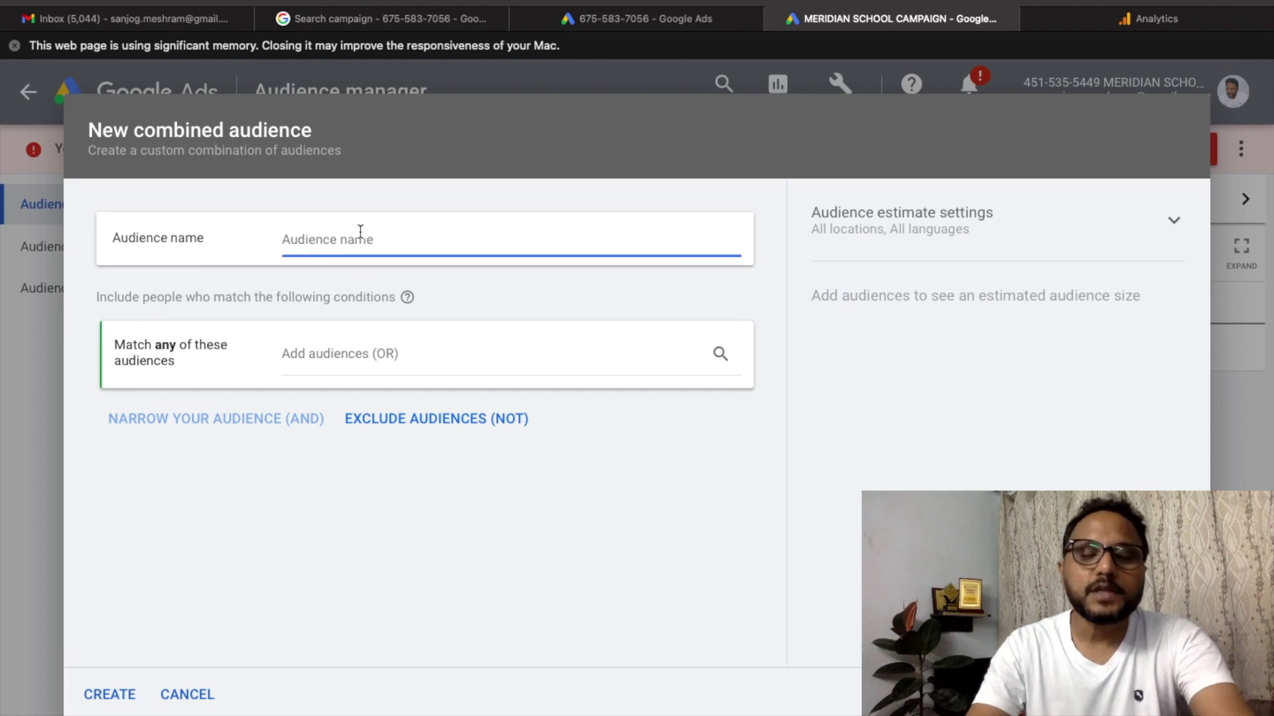
type("Navi M")
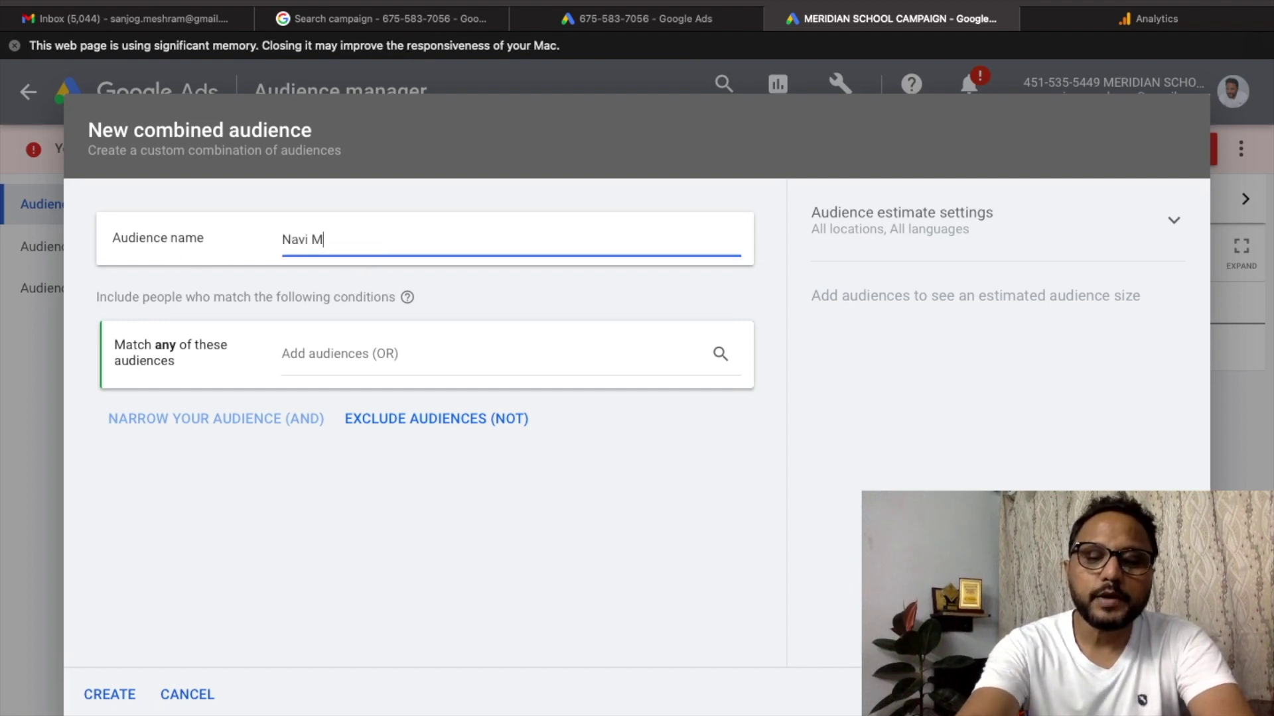
type("Umbai Cm")
key("BackSpace")
type("ombine")
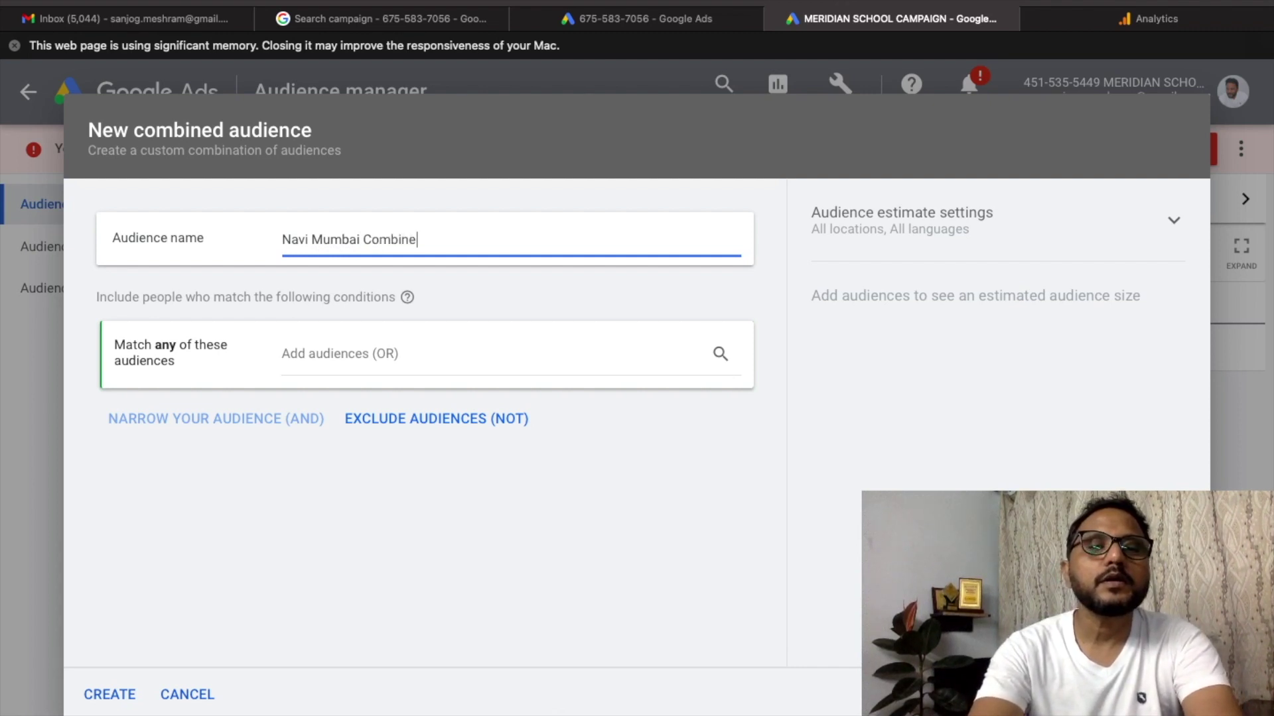
type("d Aud")
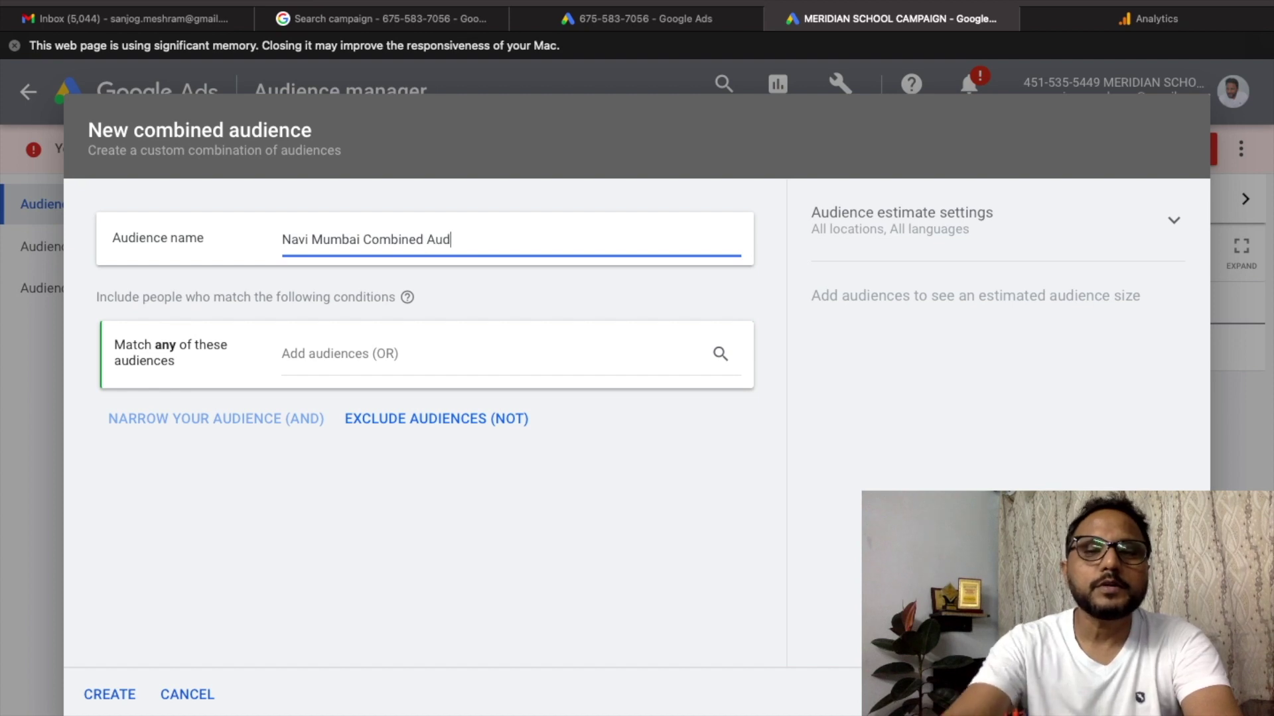
Browse the available audience categories for the condition that matches any of these audiences
left_click(379, 360)
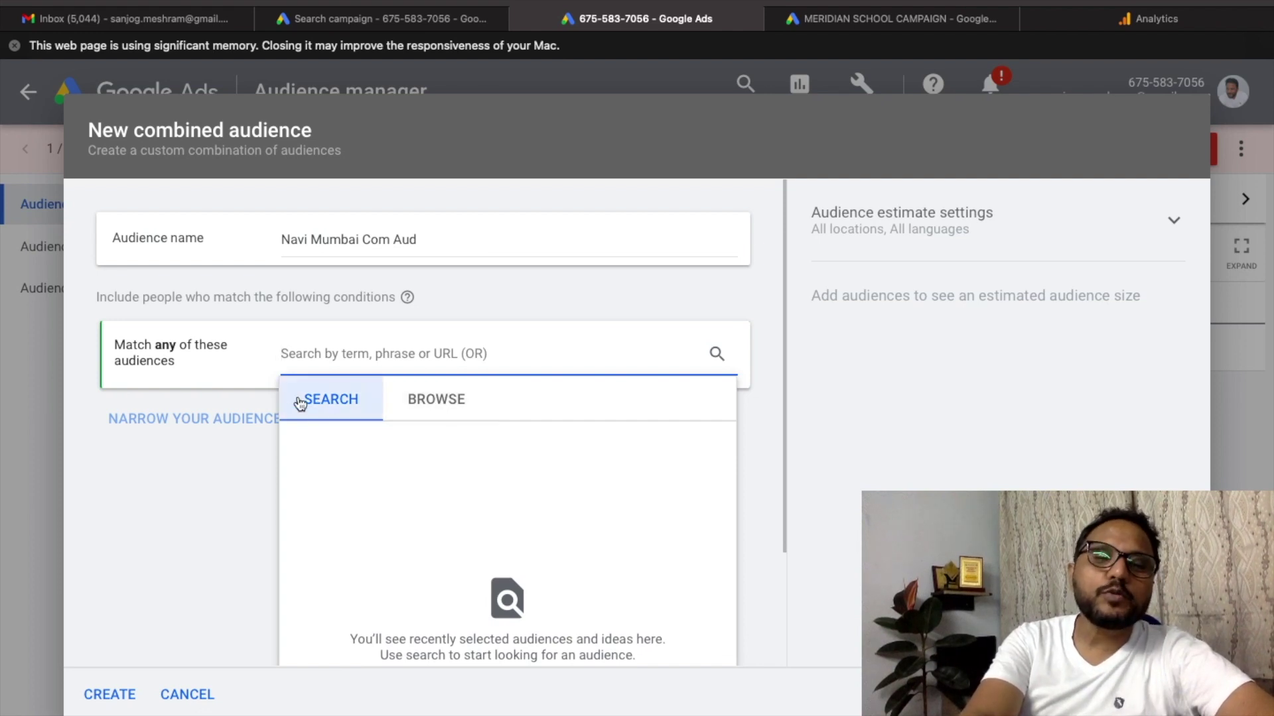
left_click(439, 404)
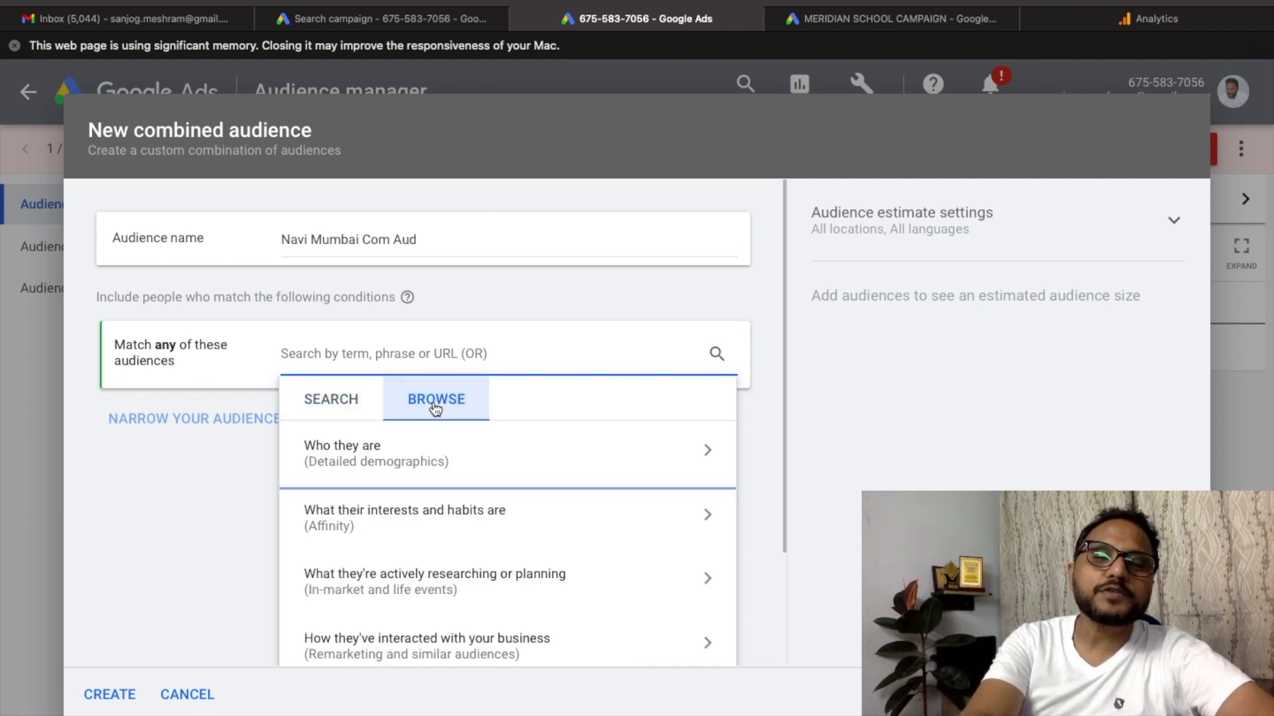
scroll(363, 535, "down", 3)
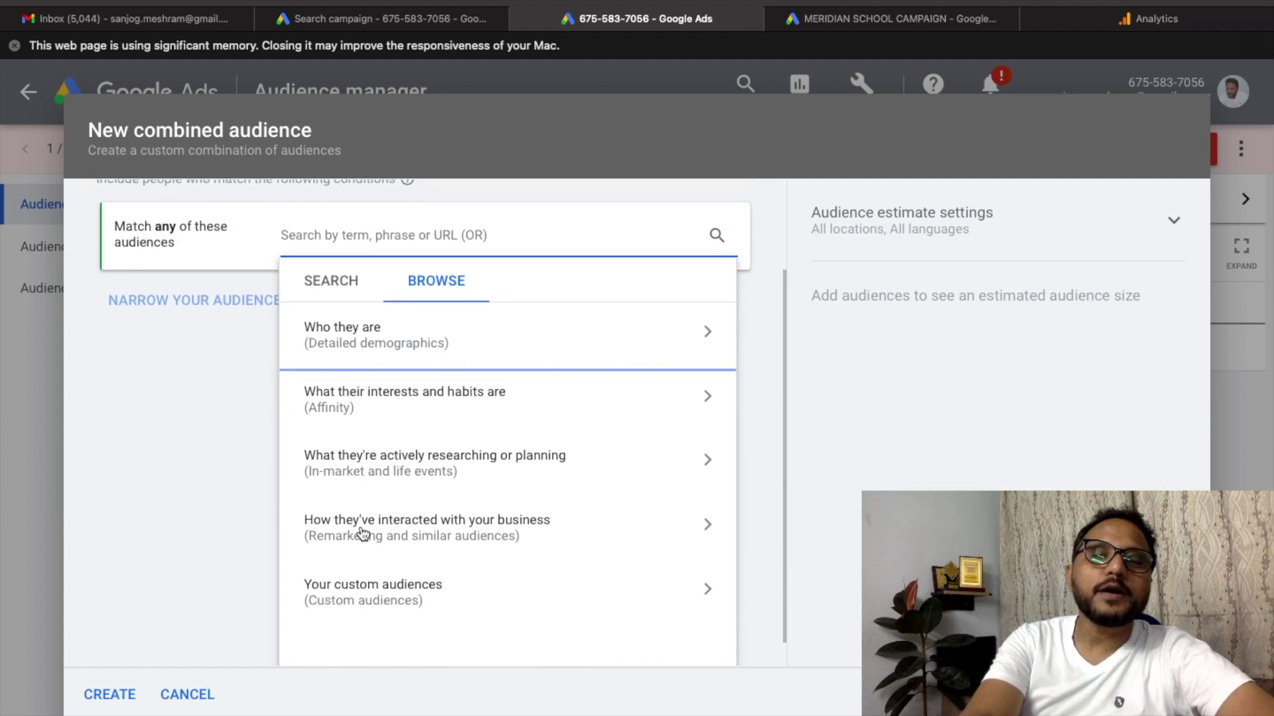
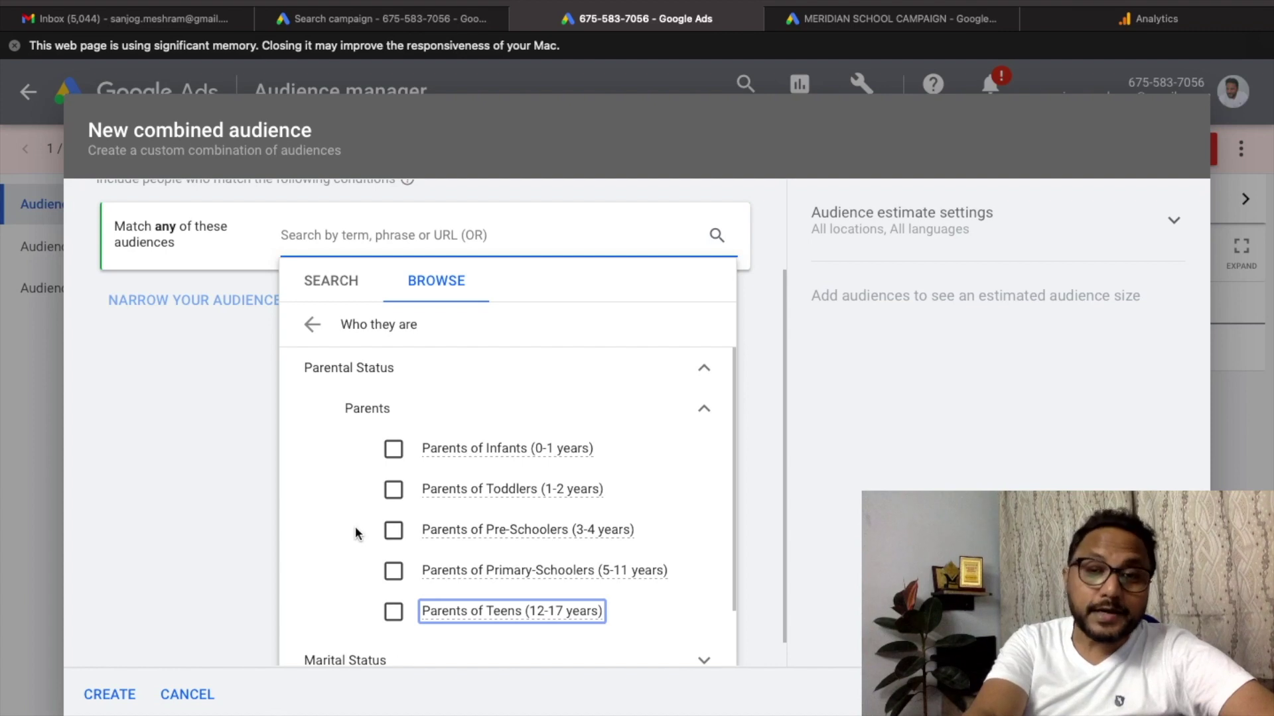
Examine the marital status, education, home-ownership and employer size options among the detailed demographics
scroll(356, 531, "down", 3)
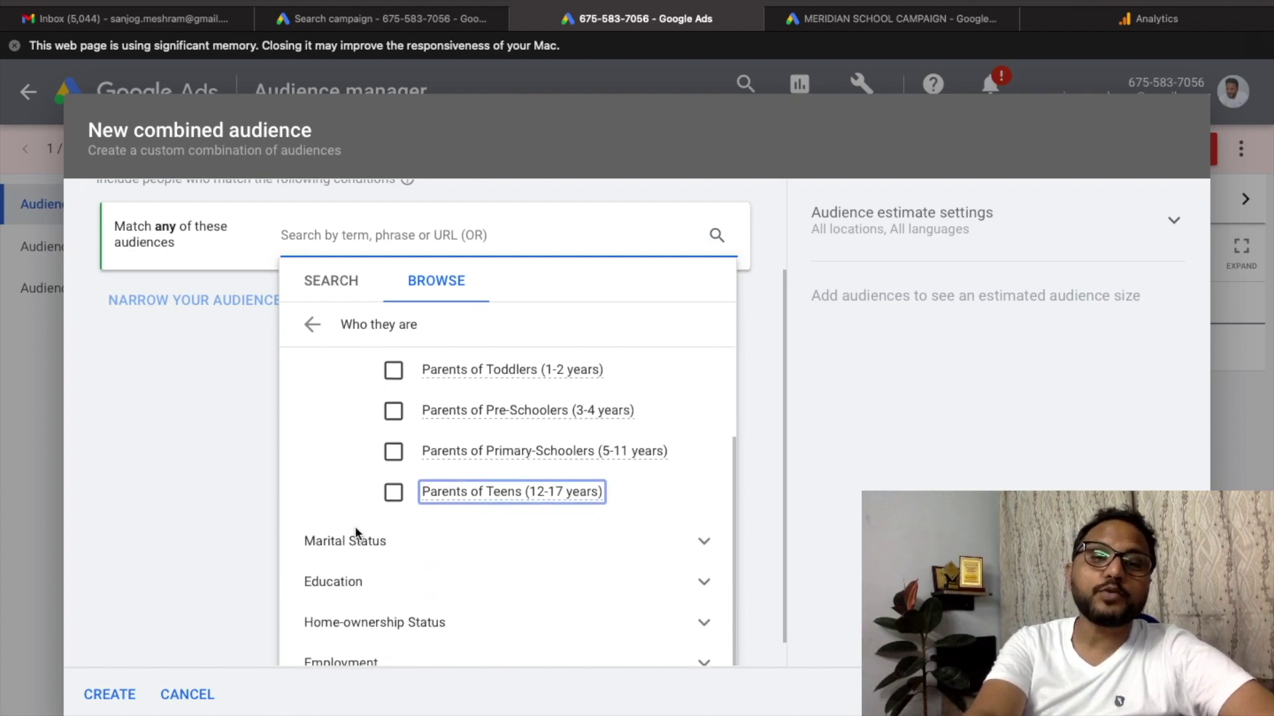
left_click(384, 547)
scroll(411, 524, "down", 2)
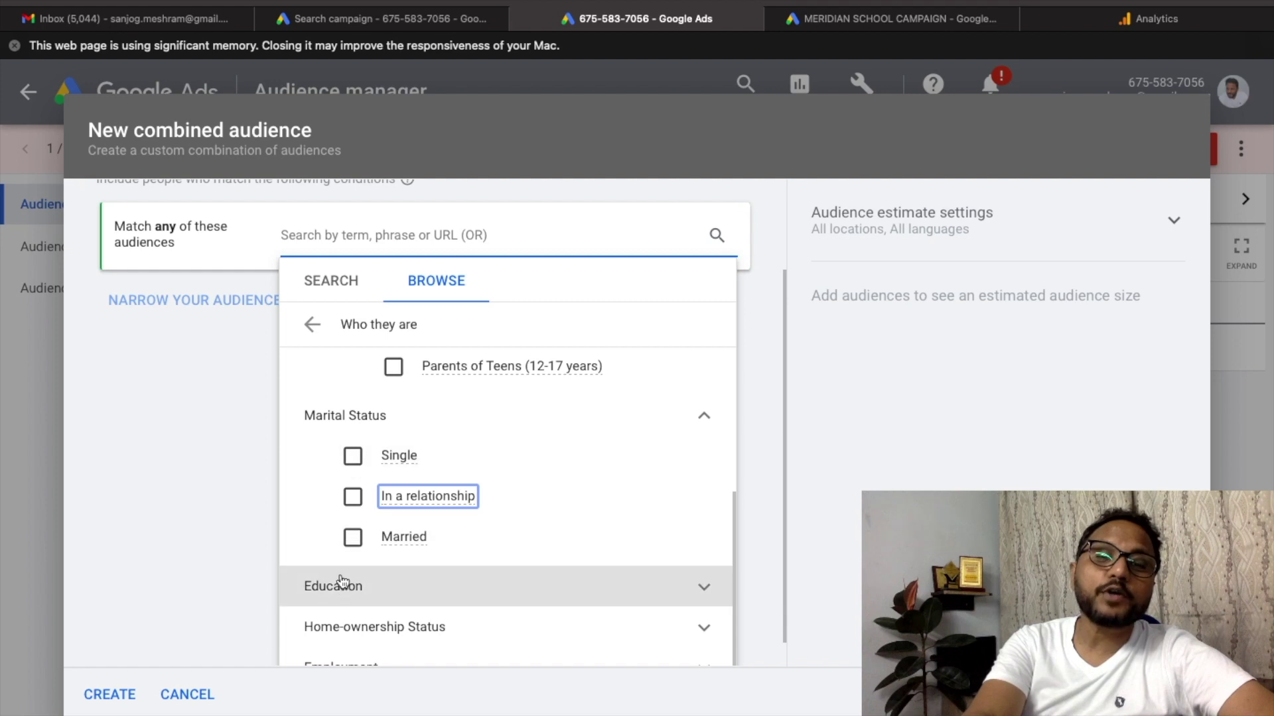
left_click(336, 585)
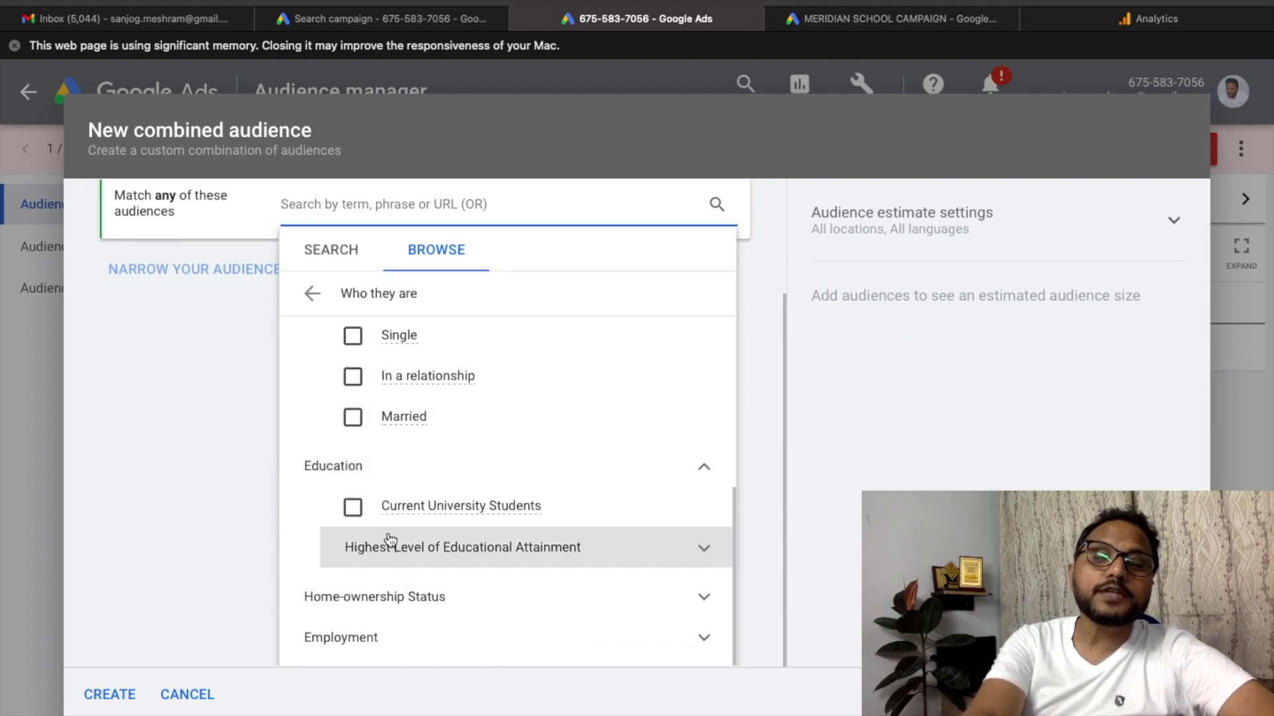
left_click(483, 548)
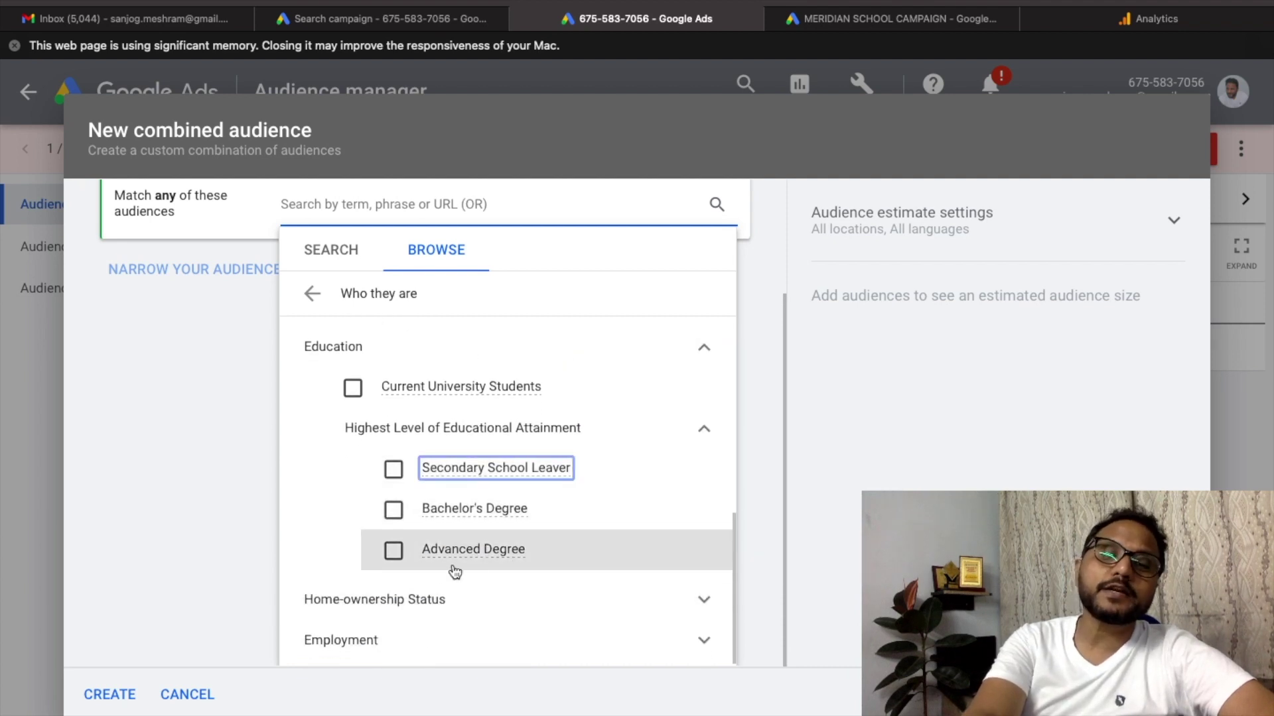
left_click(419, 599)
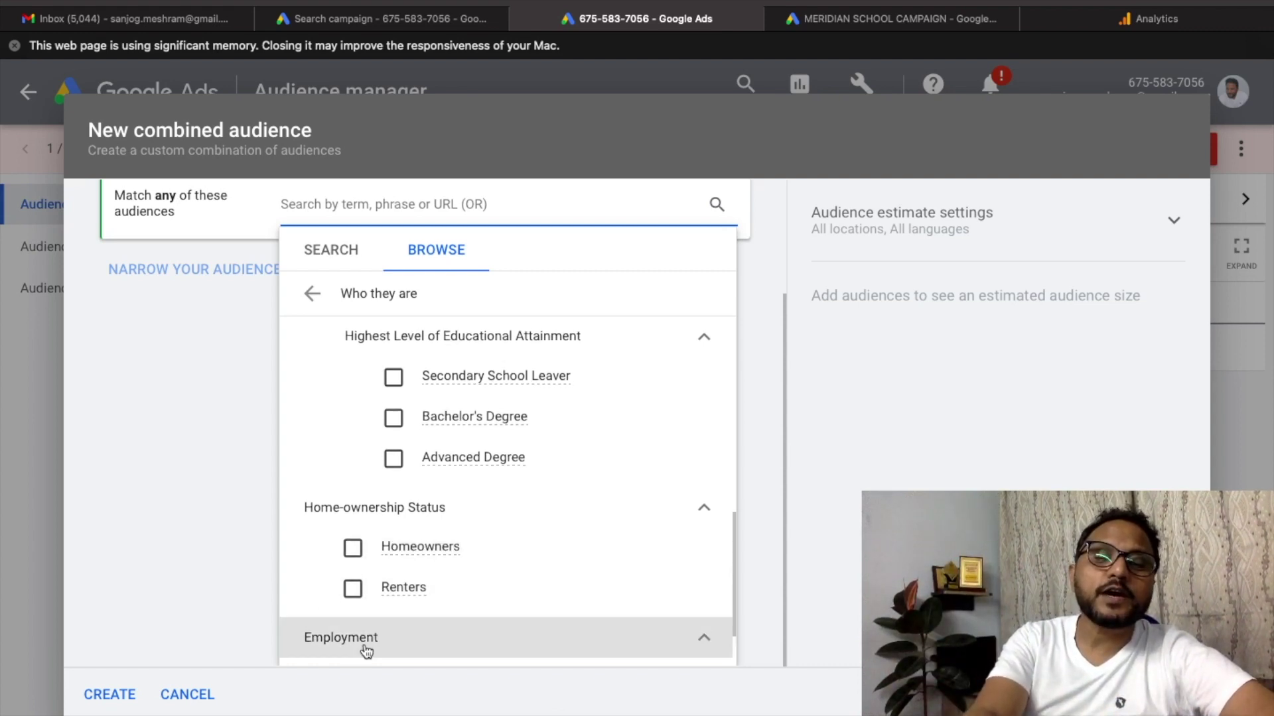
scroll(529, 655, "down", 2)
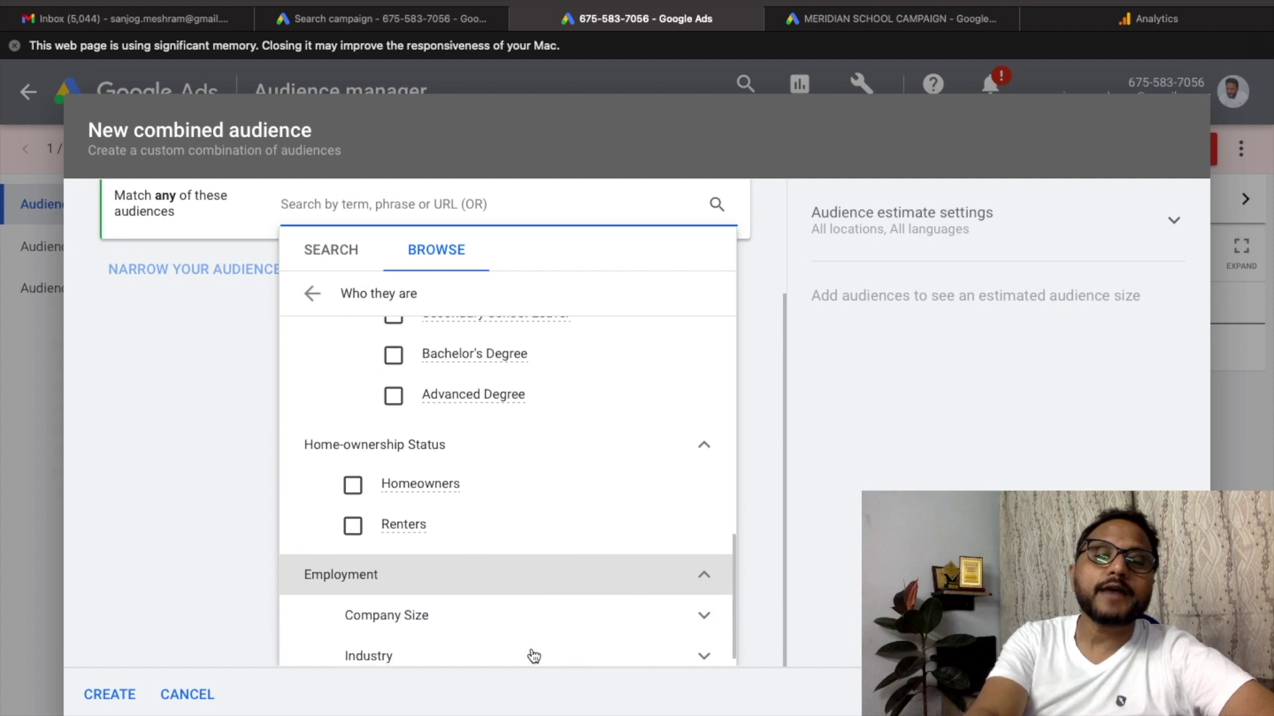
left_click(446, 605)
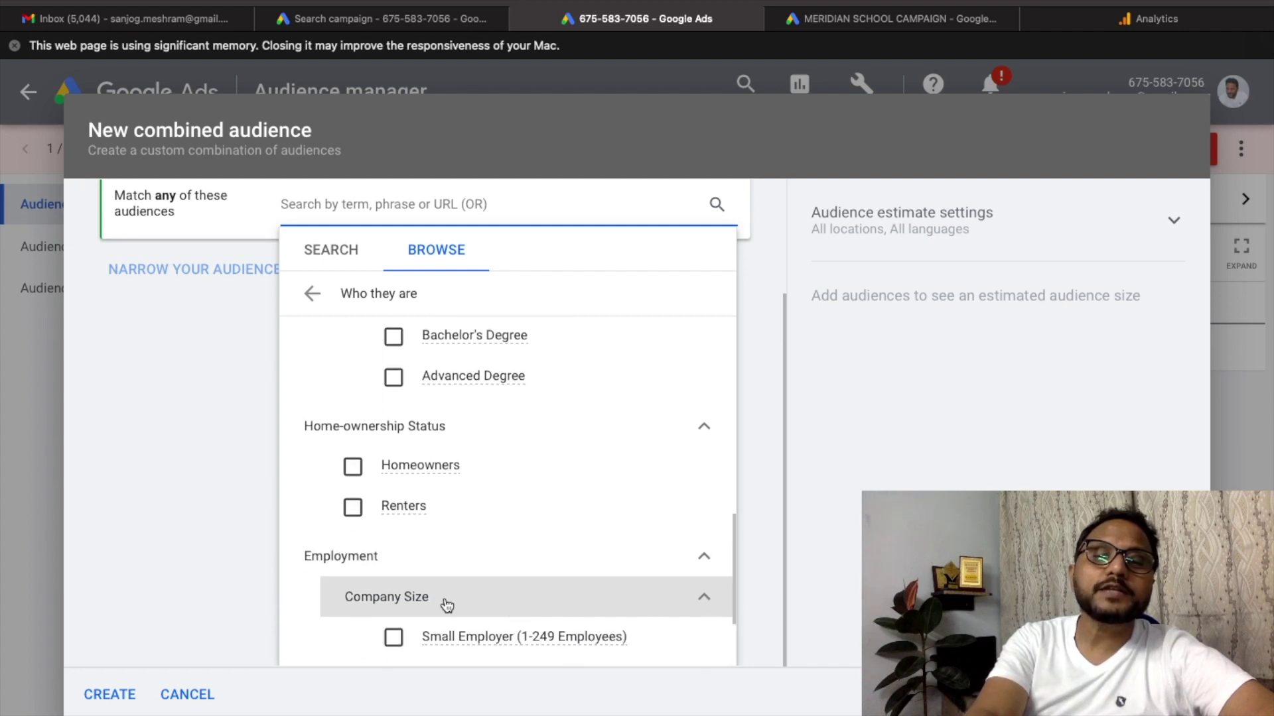
scroll(446, 605, "down", 3)
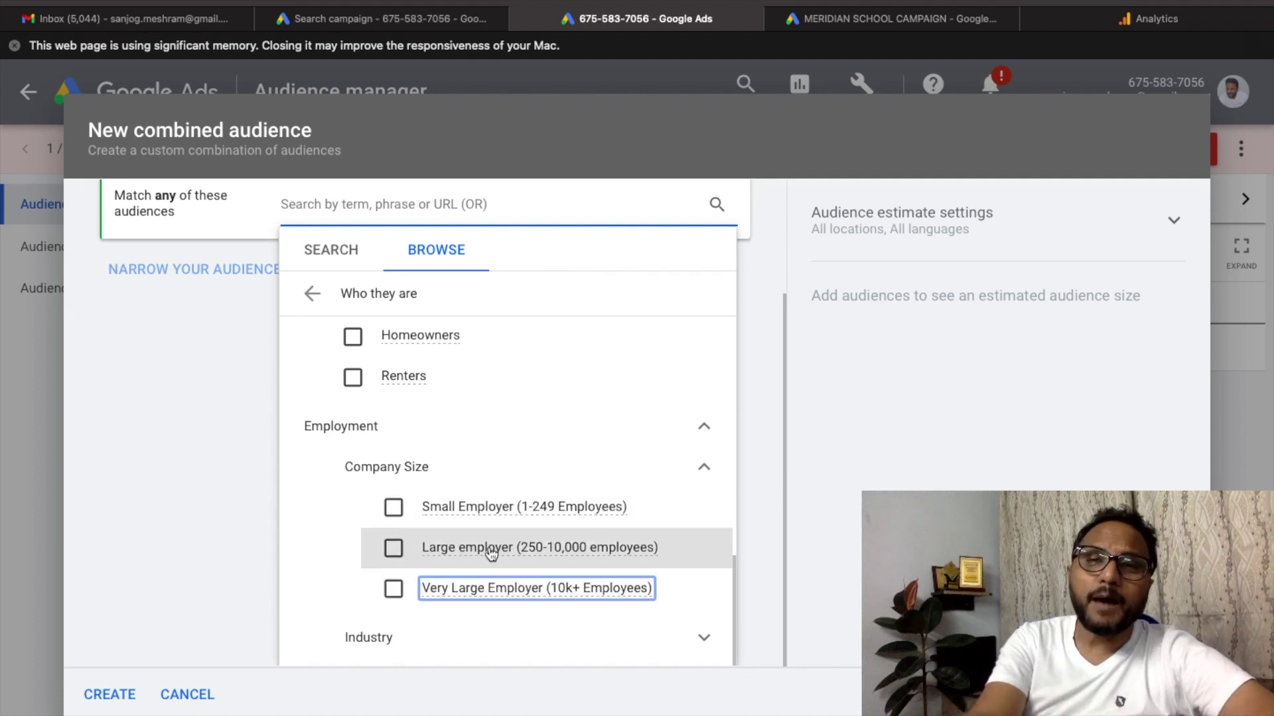
mouse_move(495, 551)
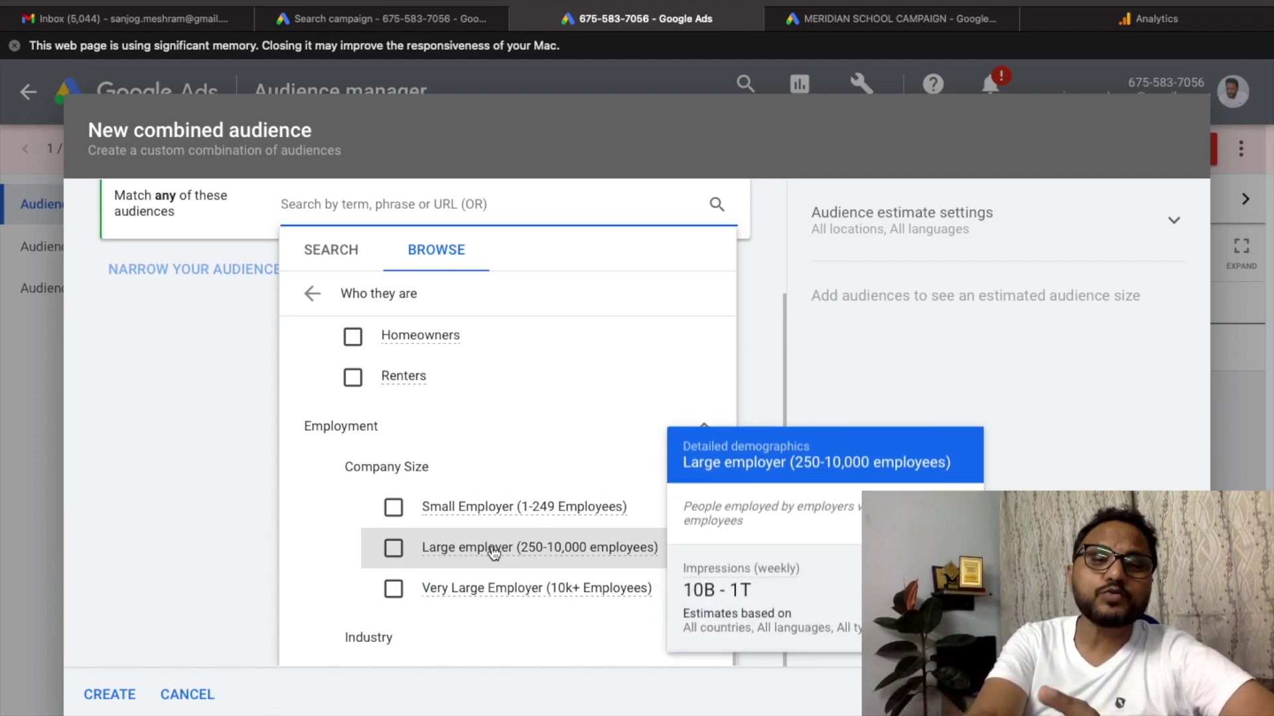
Add Education Sector and Estate Agency Industry from the employment industries to the combined audience's OR condition
left_click(404, 636)
scroll(437, 524, "down", 5)
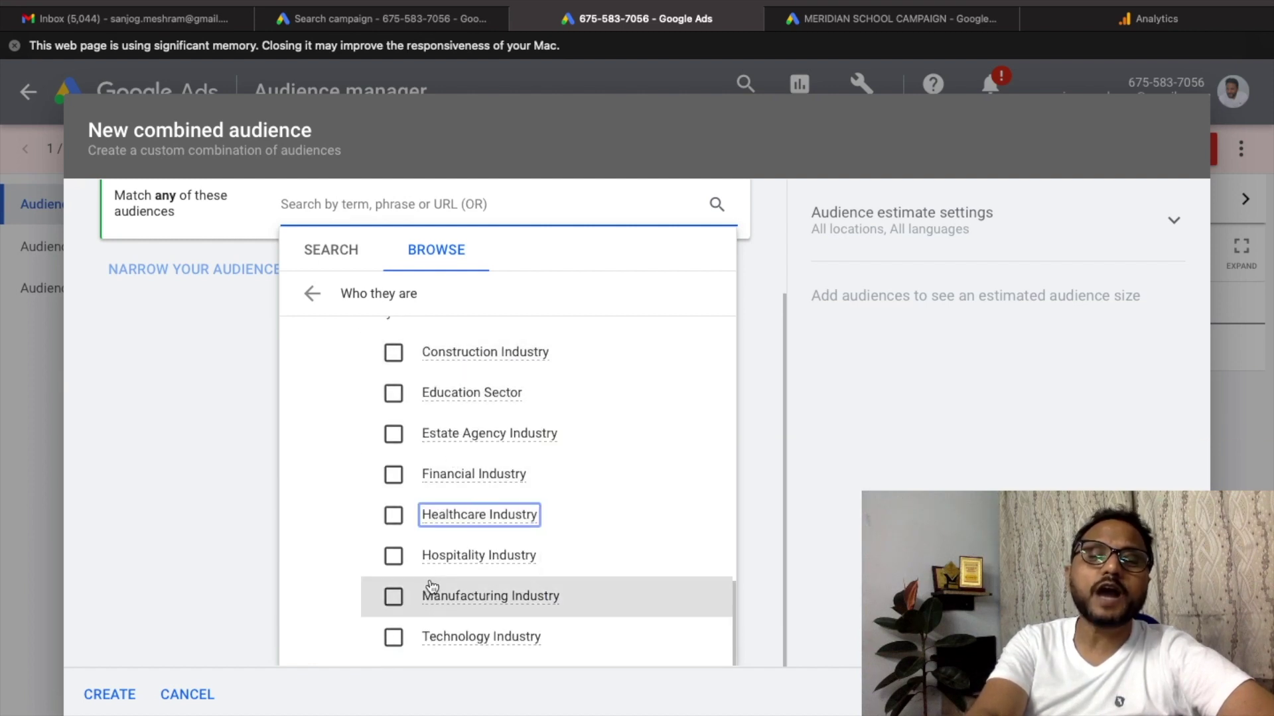
mouse_move(483, 392)
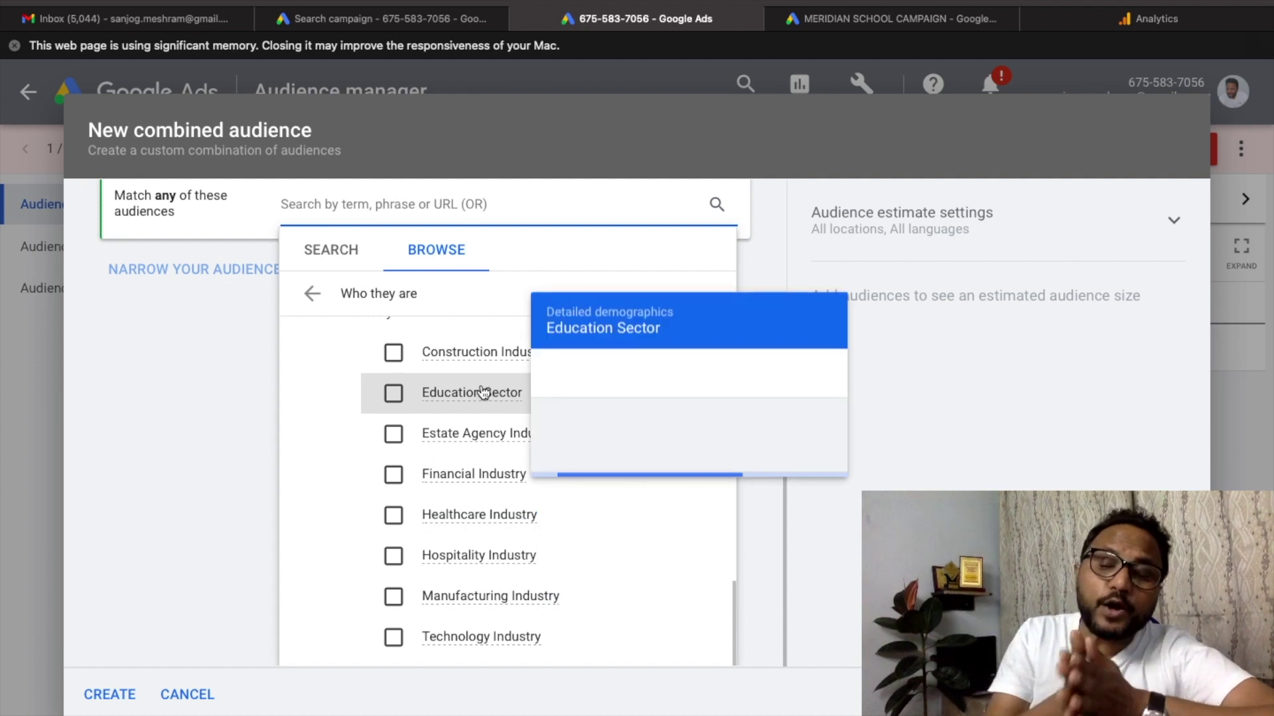
left_click(394, 395)
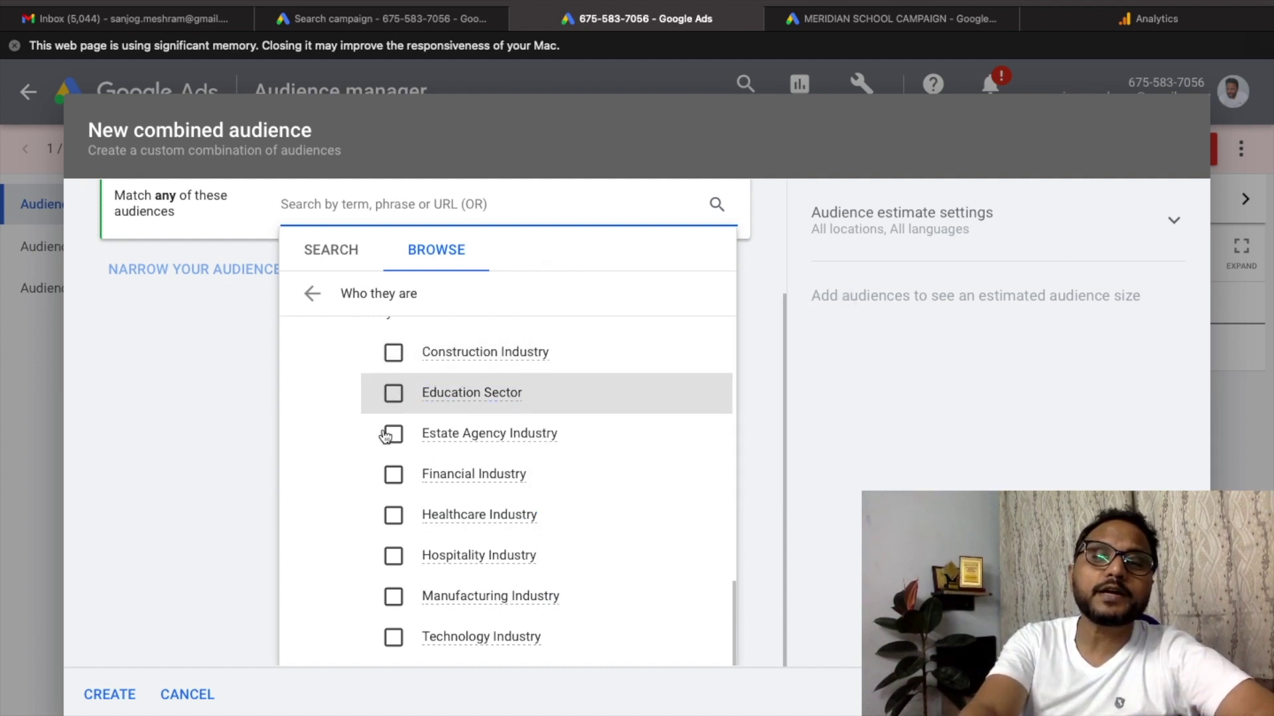
scroll(388, 531, "up", 5)
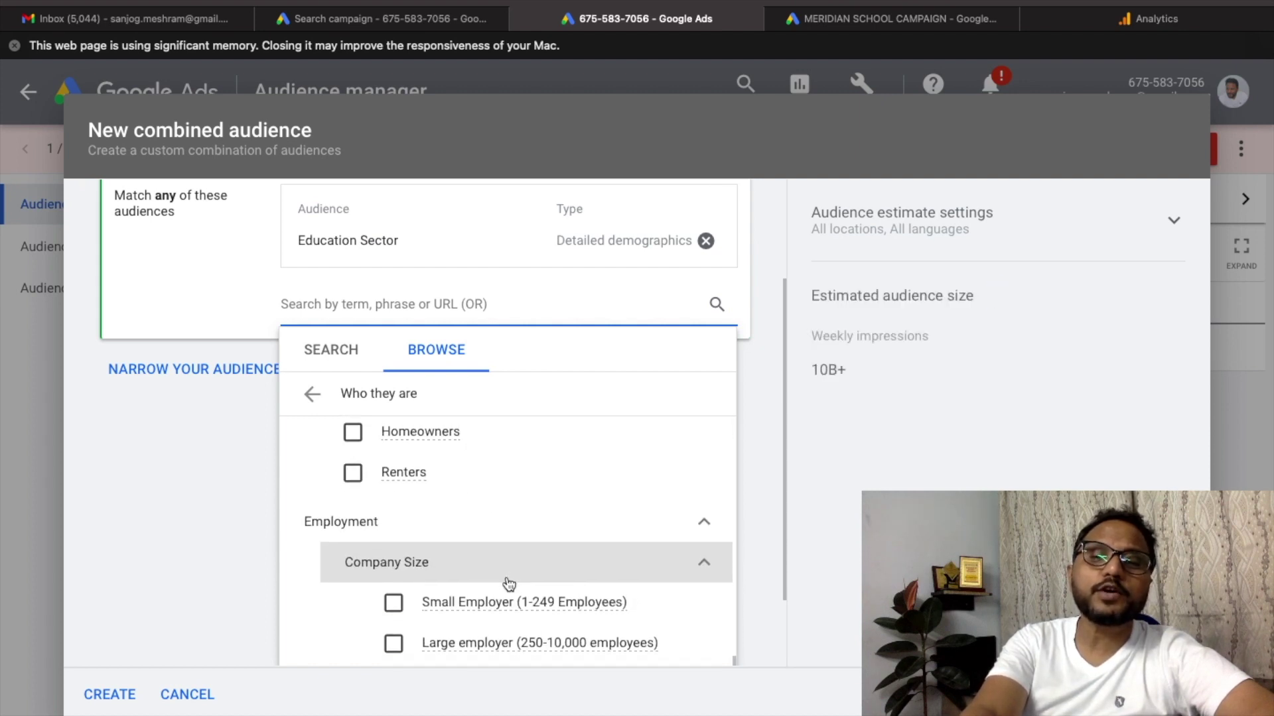
scroll(536, 623, "down", 10)
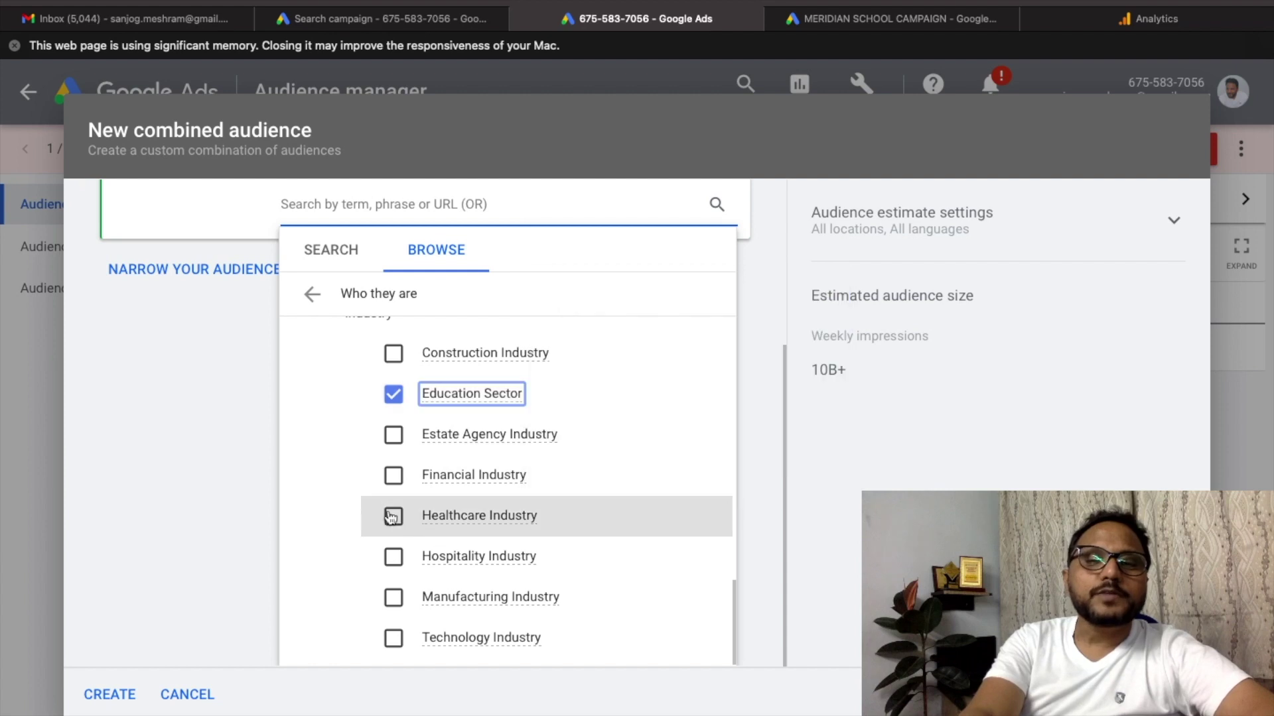
left_click(394, 436)
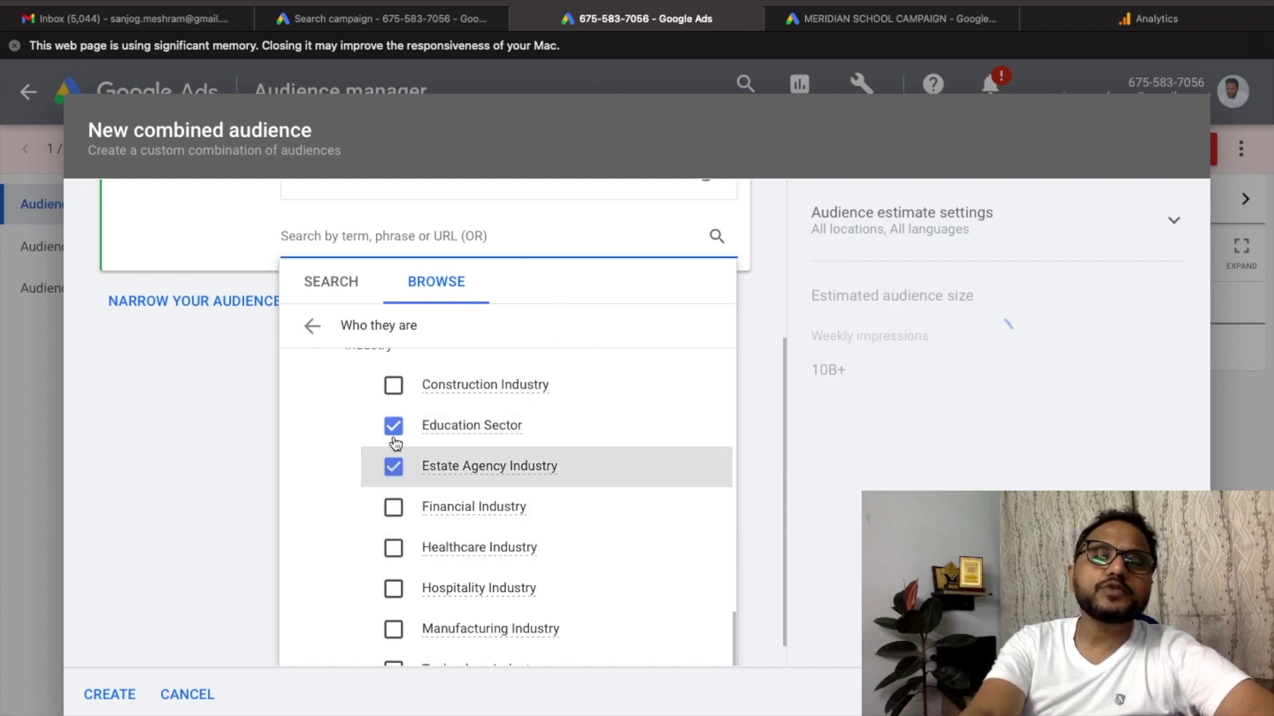
Add Financial Industry from the employment industries to the OR condition and return to the audience categories
left_click(394, 508)
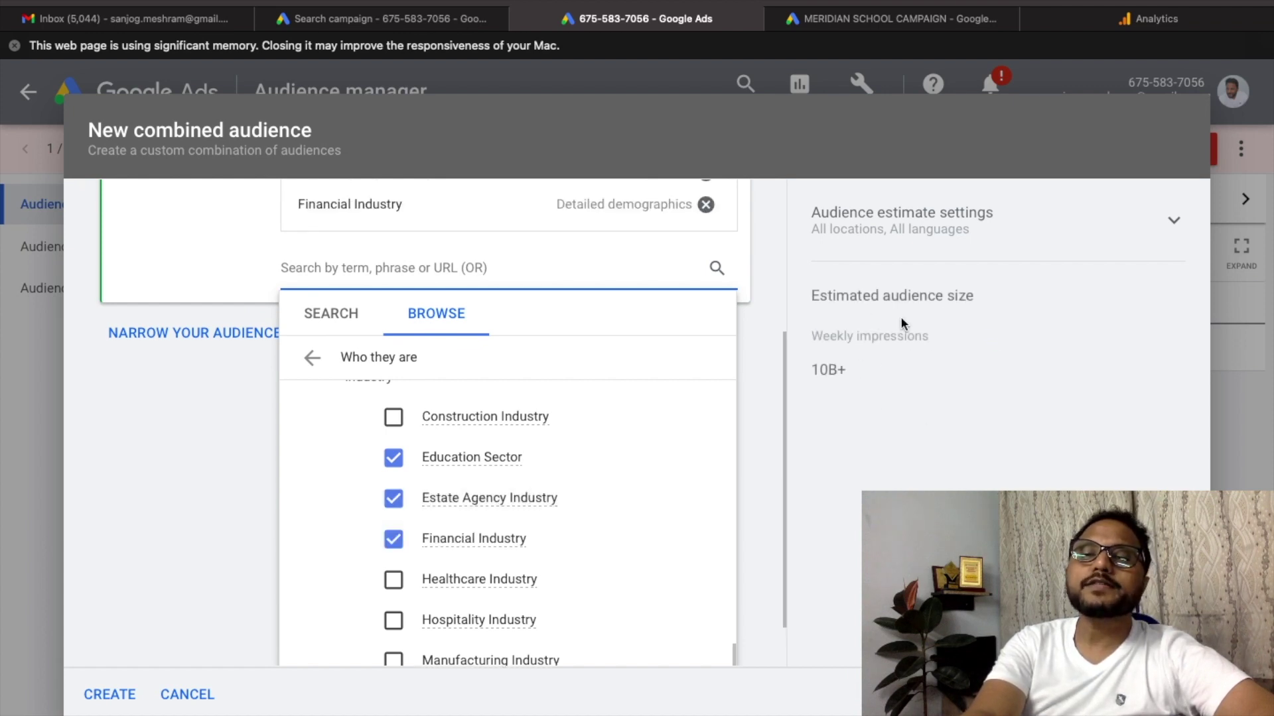
scroll(301, 551, "down", 1)
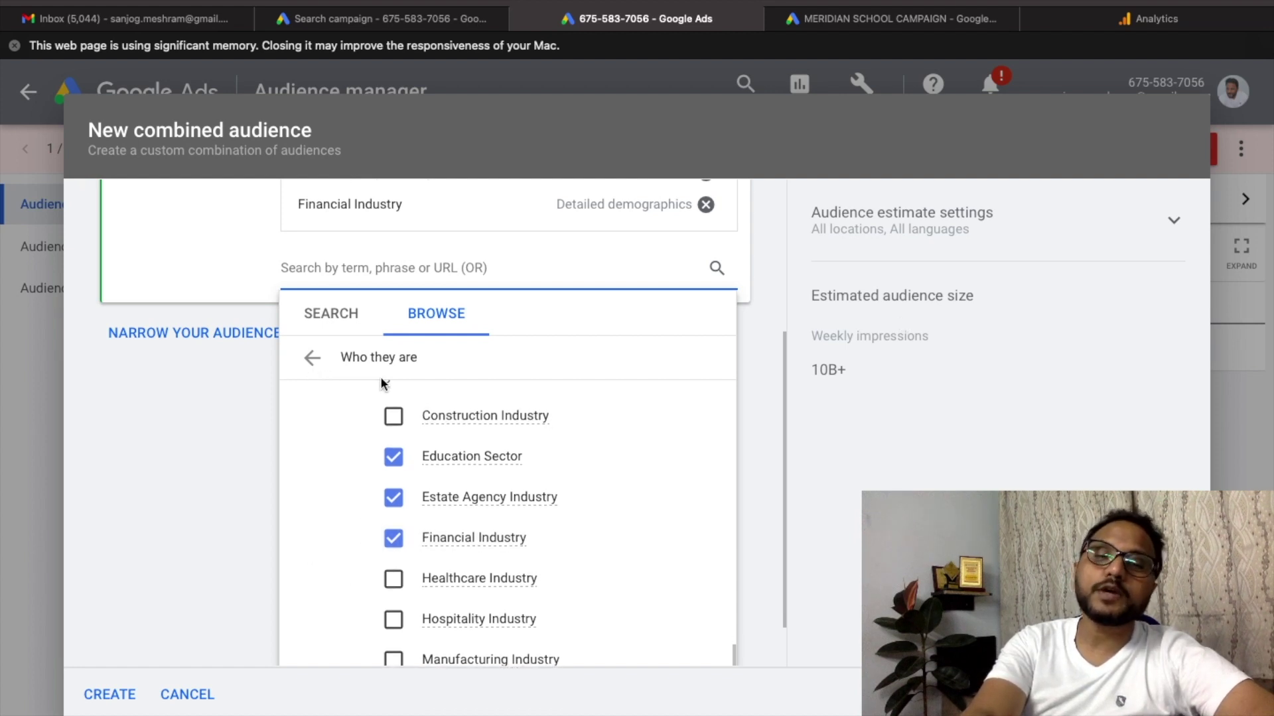
left_click(312, 358)
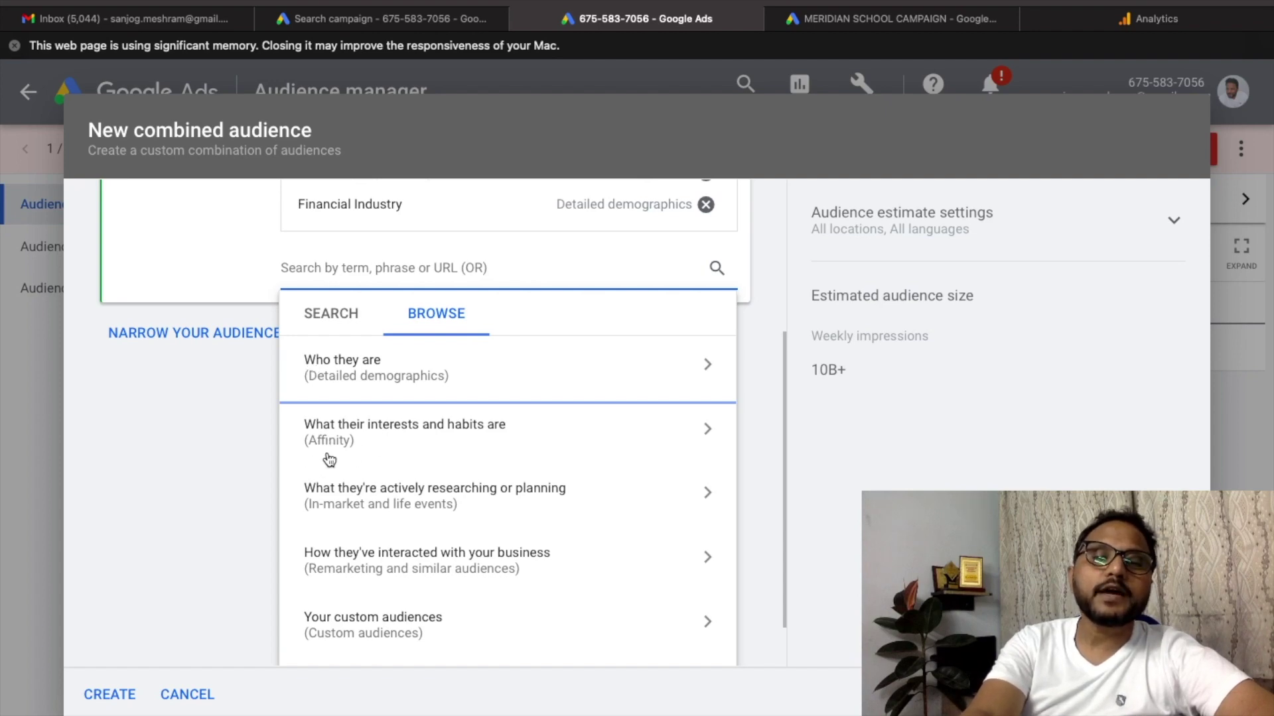
Check the PowerPoint slide on audience types and add the Media & Entertainment, News & Politics, Shoppers and Lifestyles & Hobbies affinity audiences
key("super+Tab")
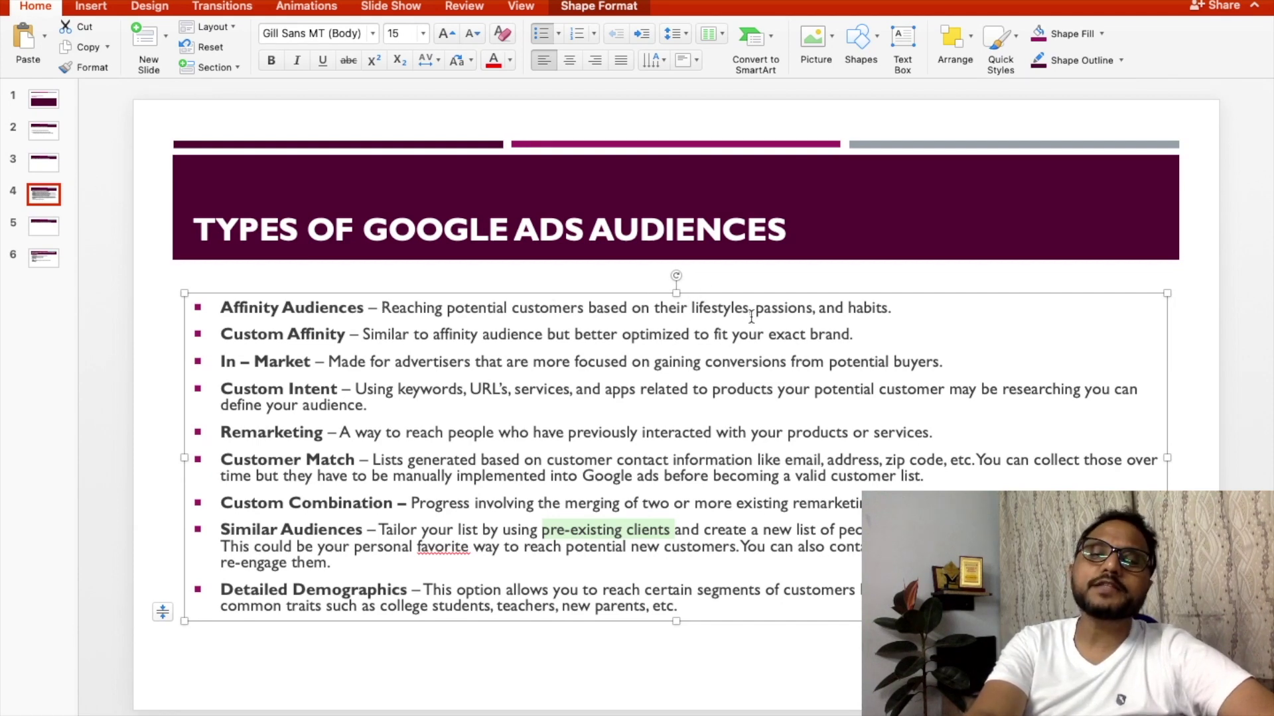
key("ctrl+Right")
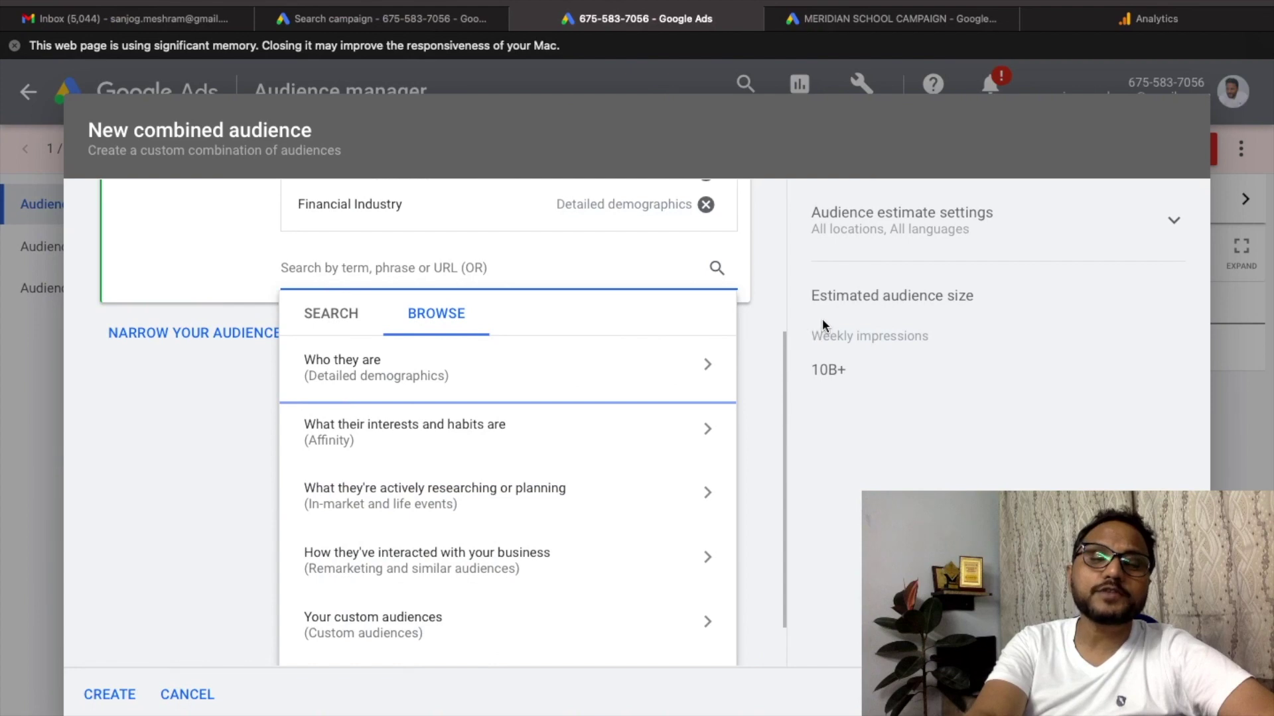
left_click(387, 442)
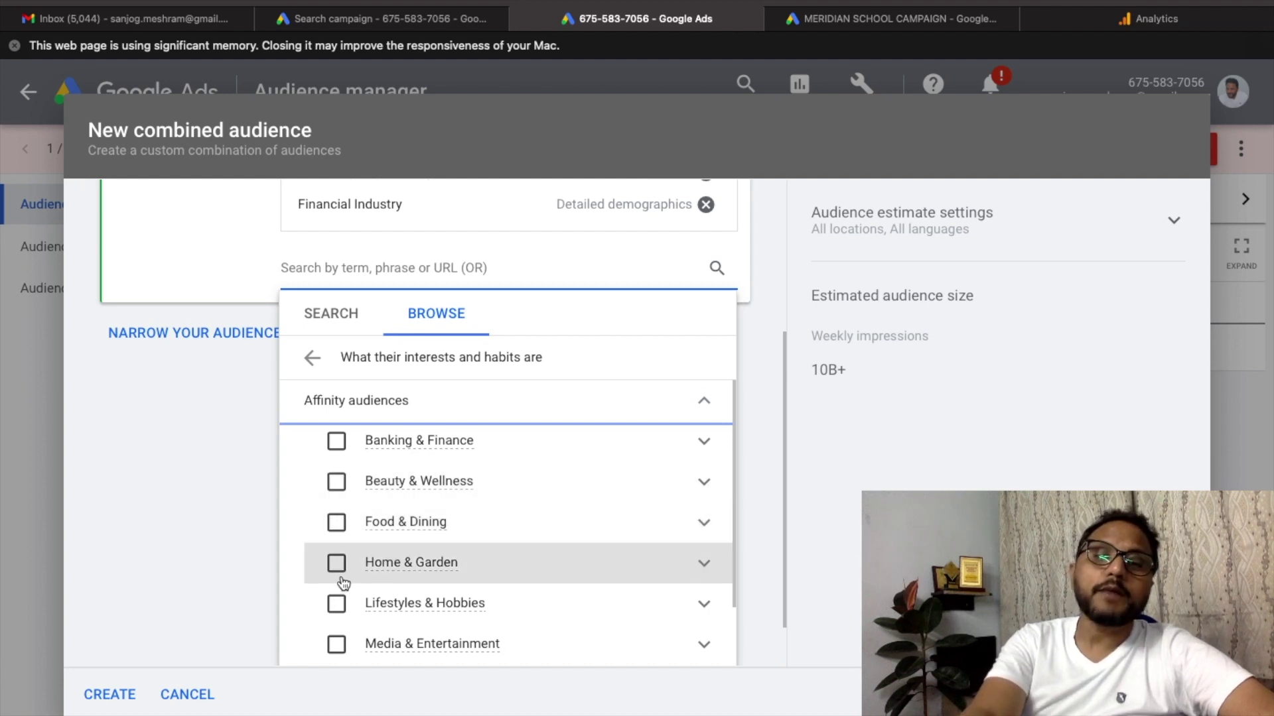
scroll(412, 600, "down", 5)
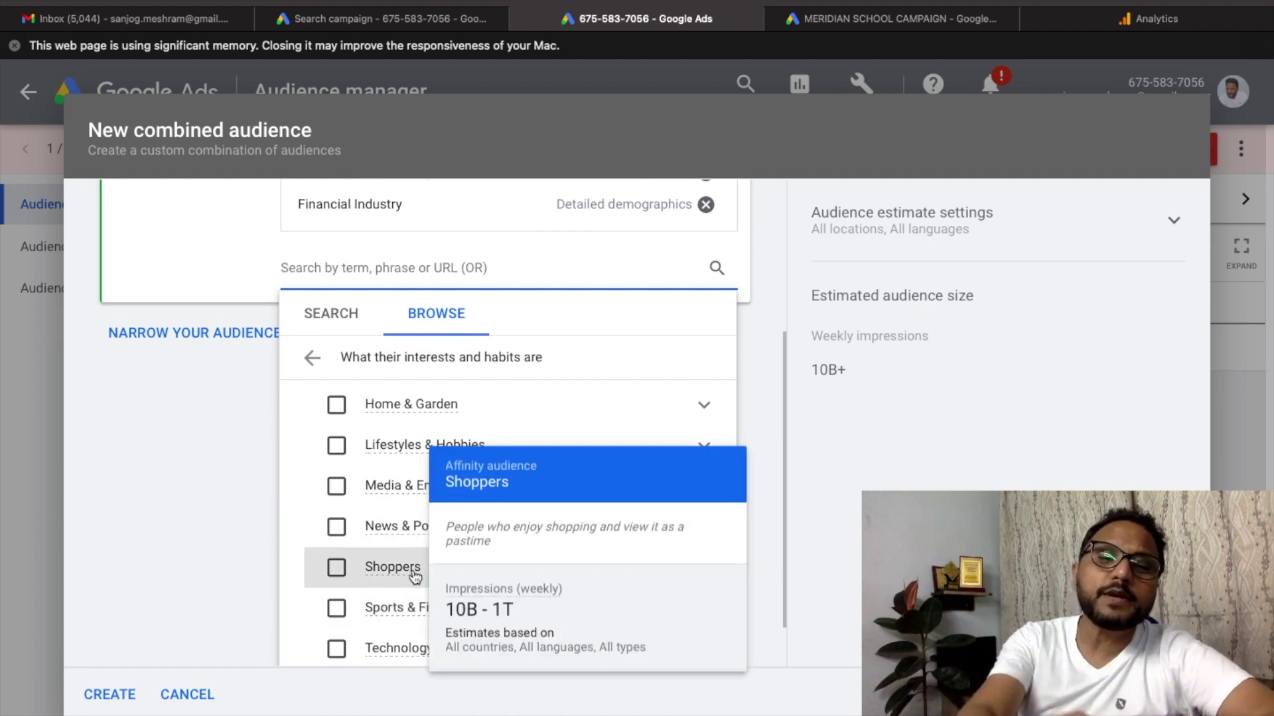
left_click(335, 489)
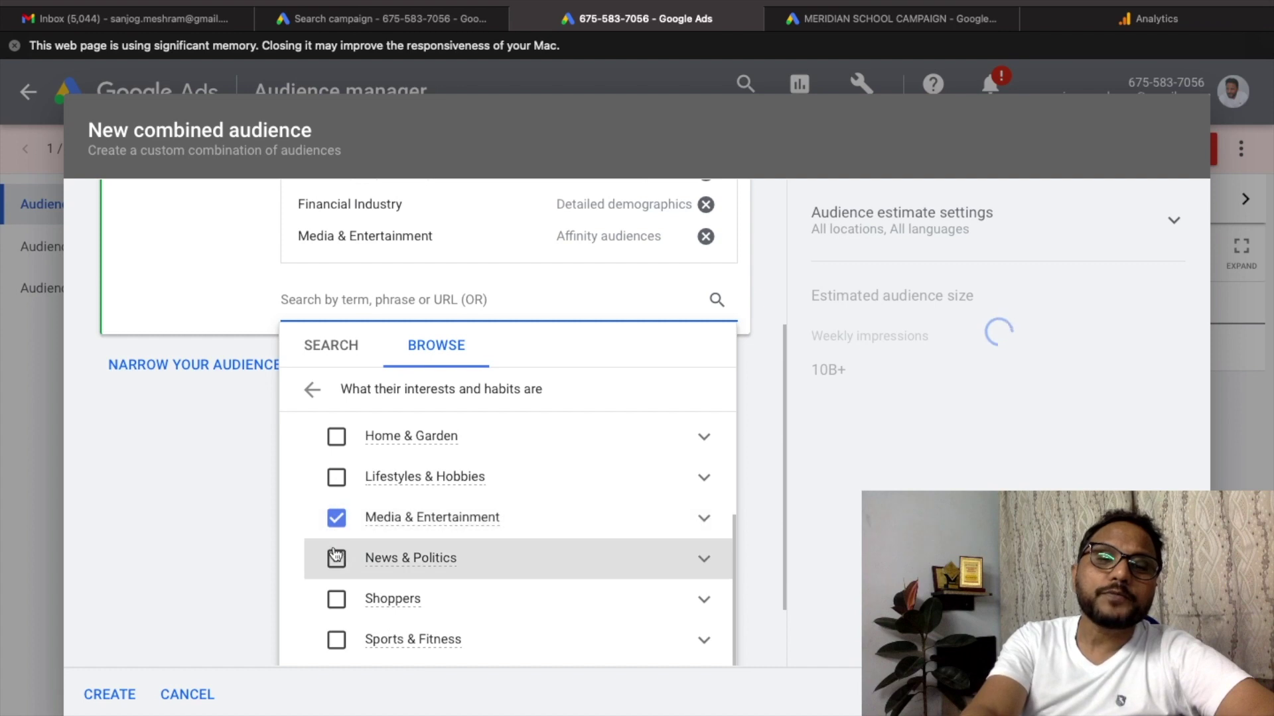
left_click(337, 562)
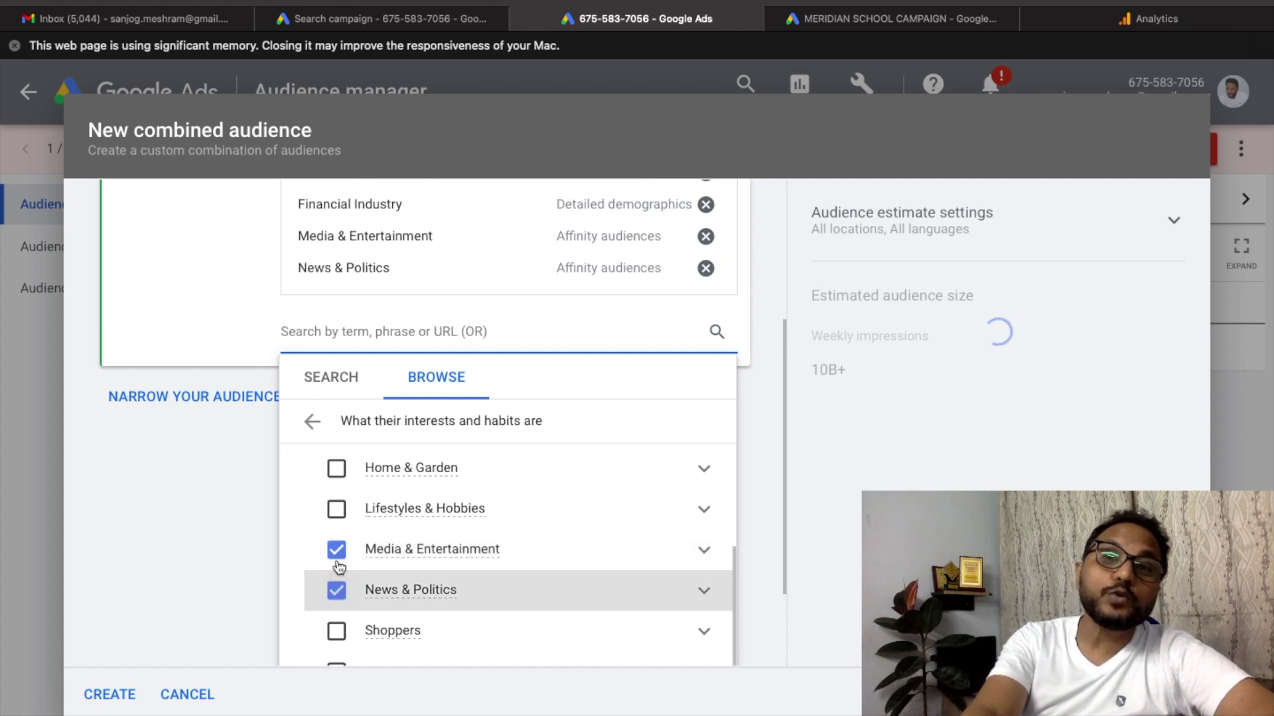
left_click(336, 633)
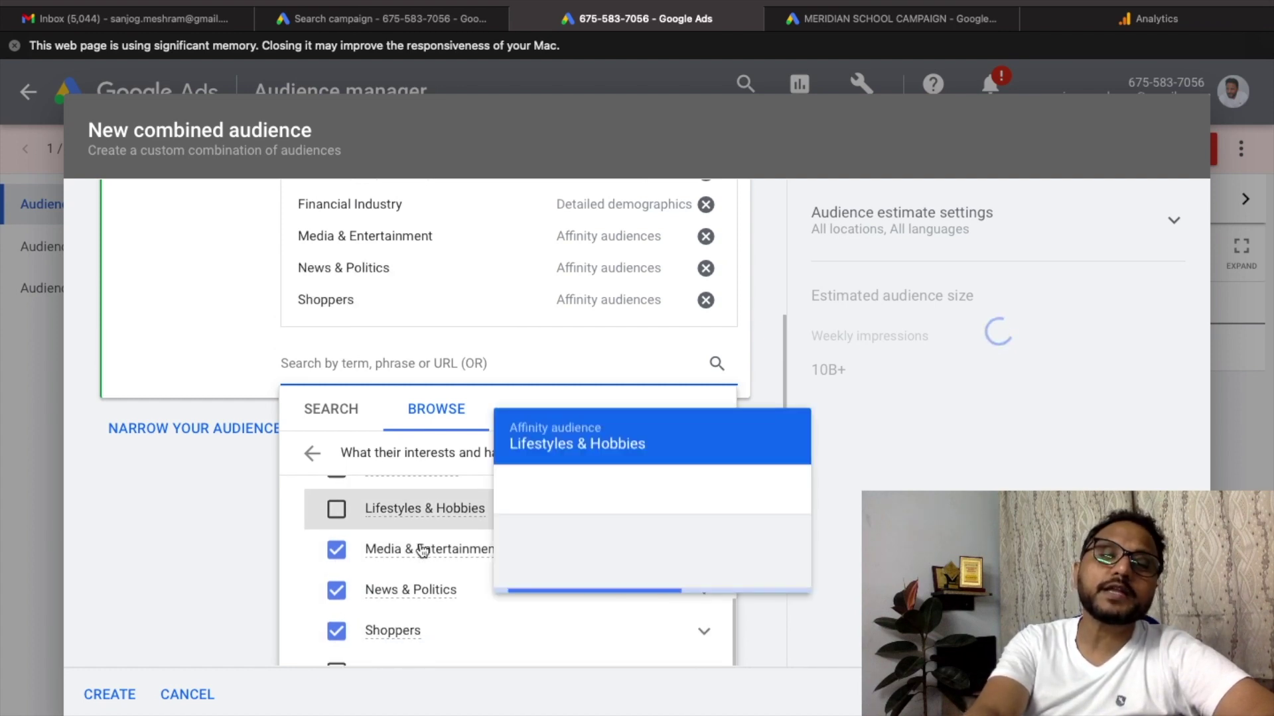
left_click(336, 507)
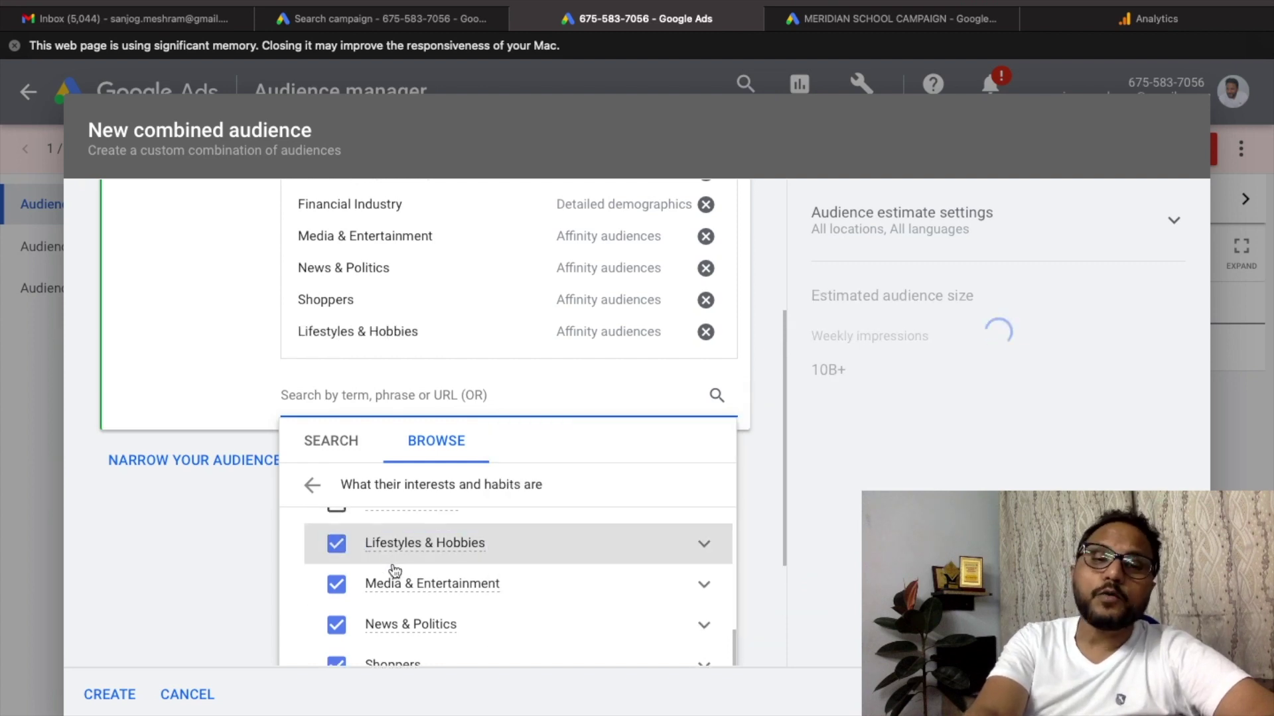
mouse_move(385, 586)
scroll(332, 524, "down", 2)
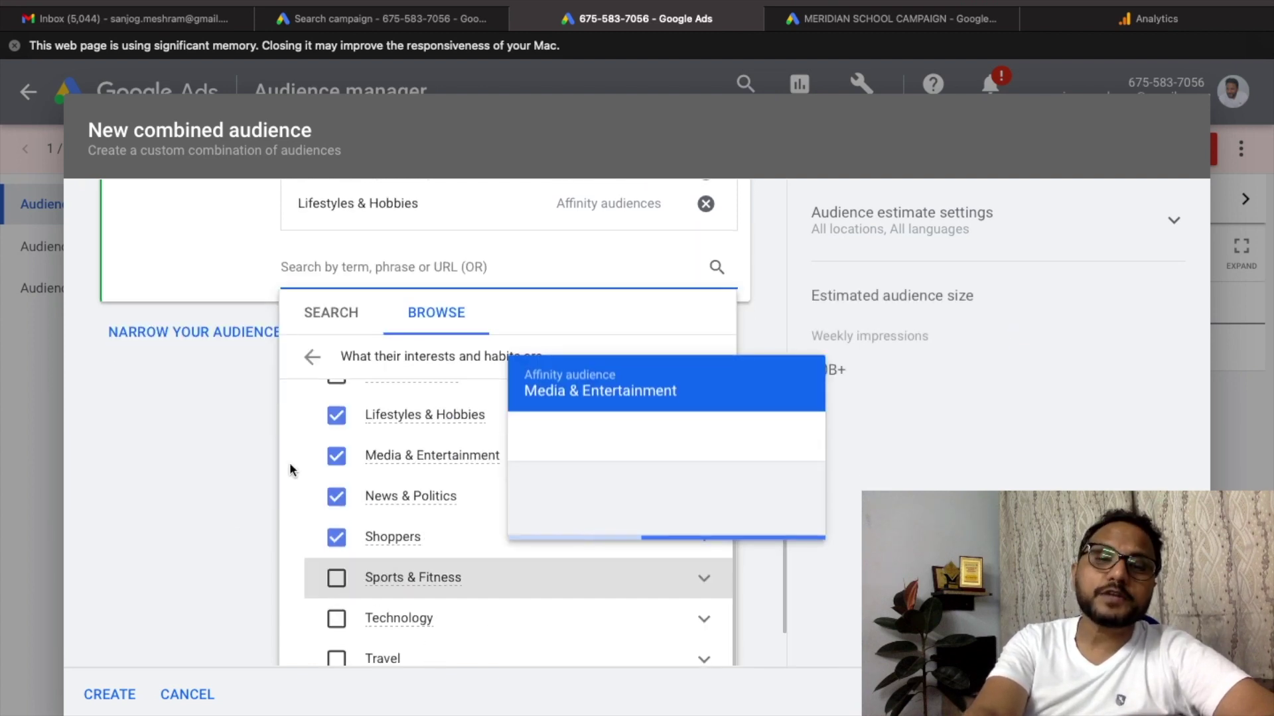
left_click(312, 359)
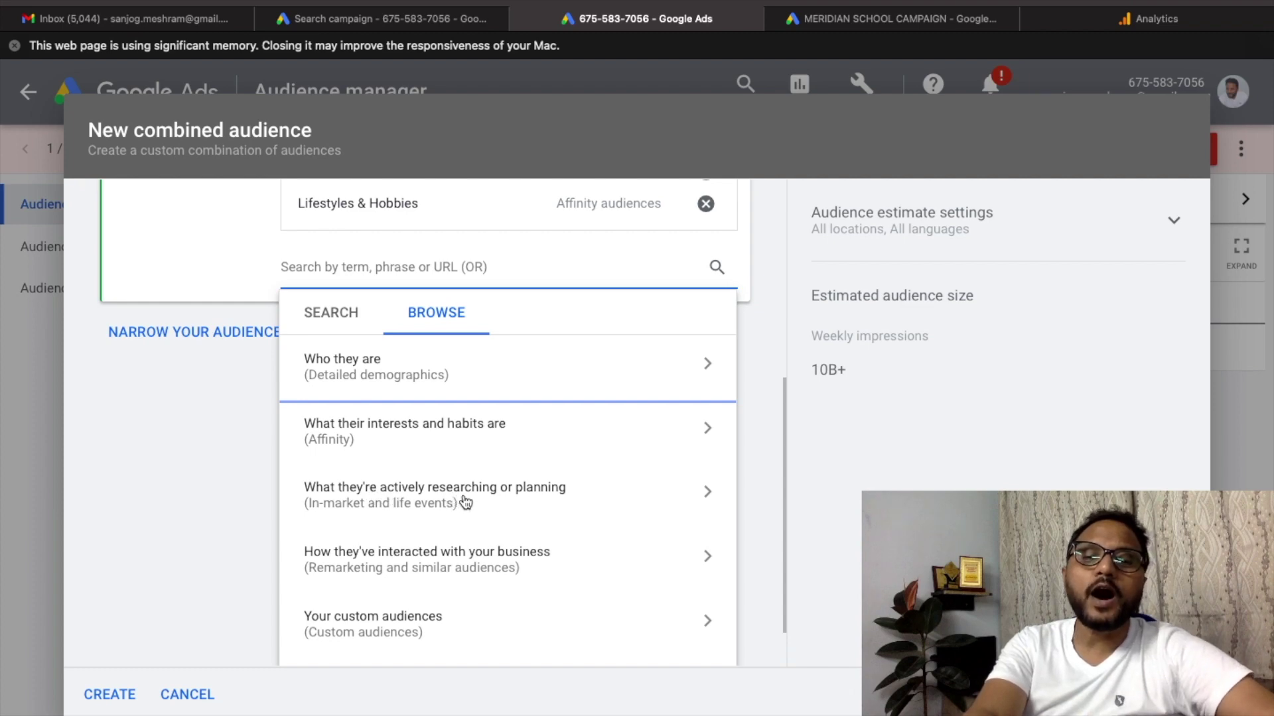
Consult the audience types slide in PowerPoint and compare the in-market audience categories with the affinity ones in Google Ads
key("super+Tab")
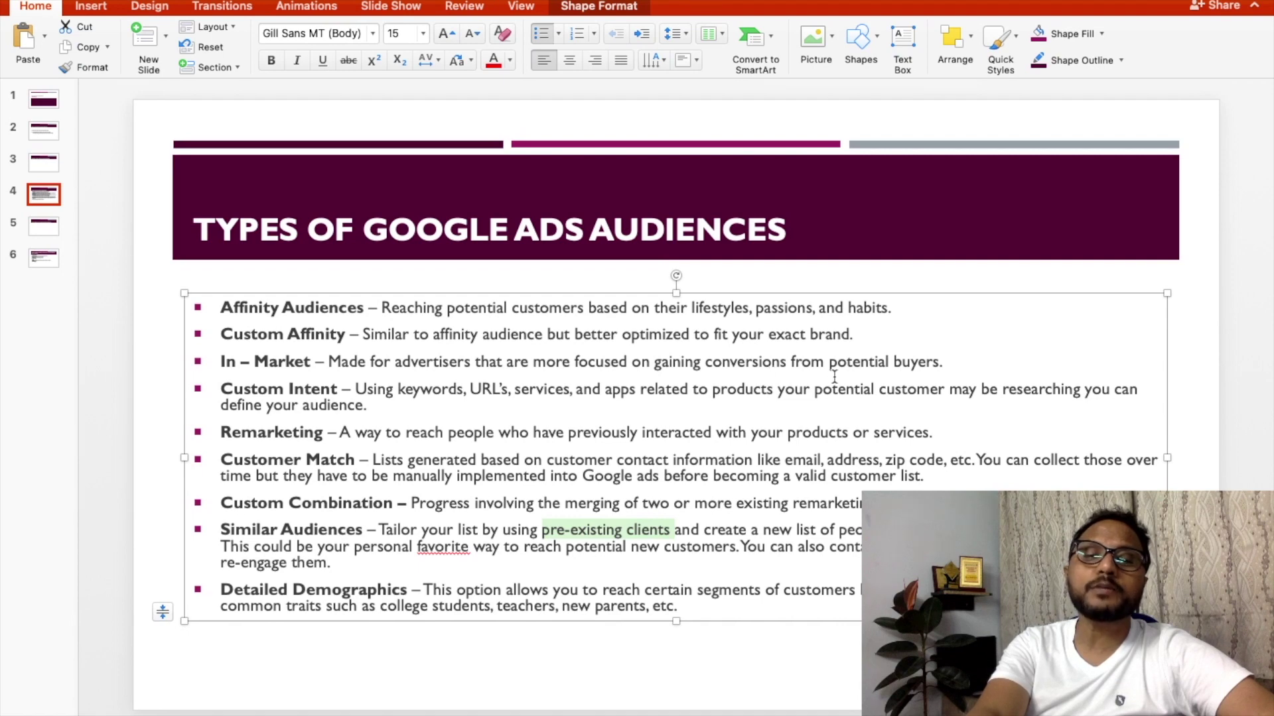
key("super+Tab")
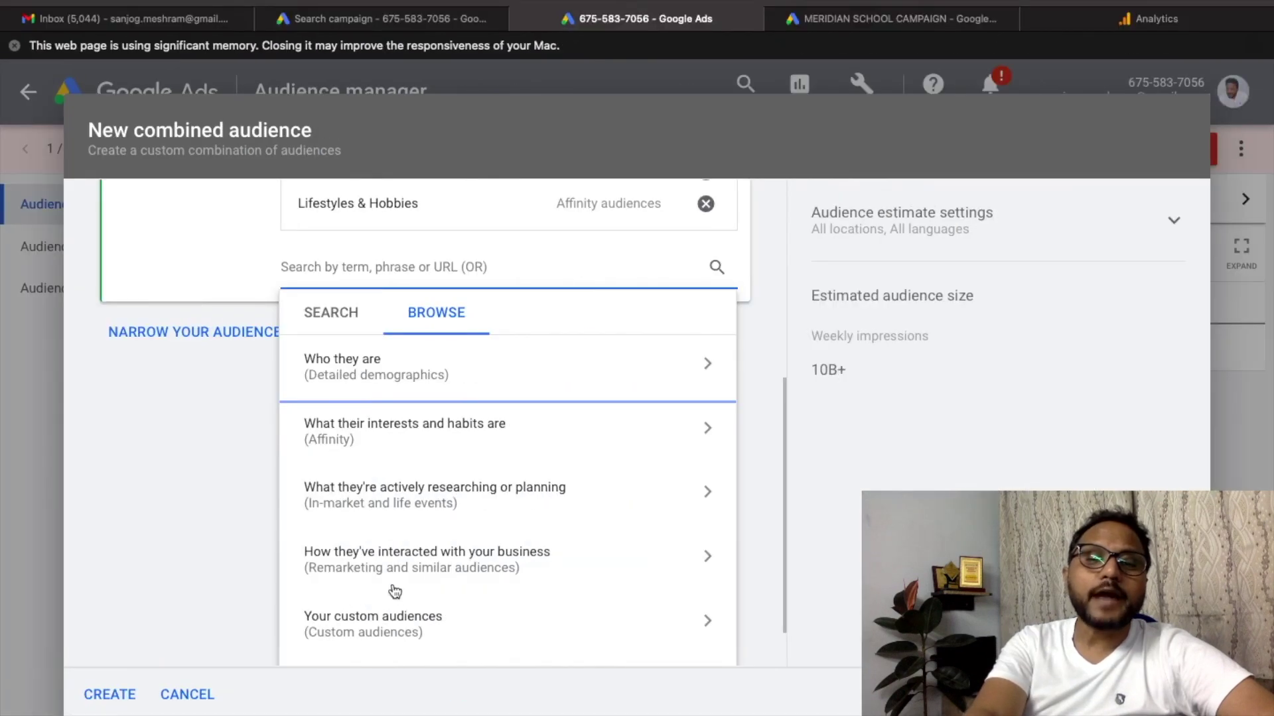
left_click(483, 505)
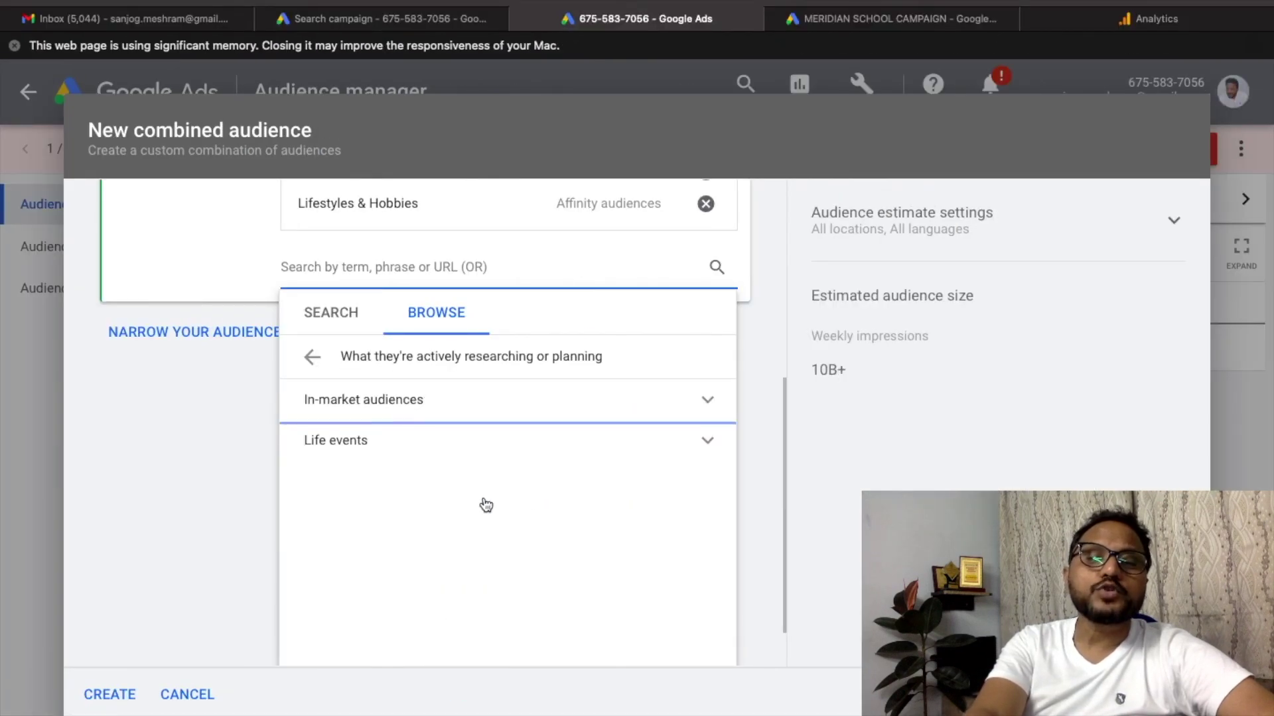
left_click(427, 401)
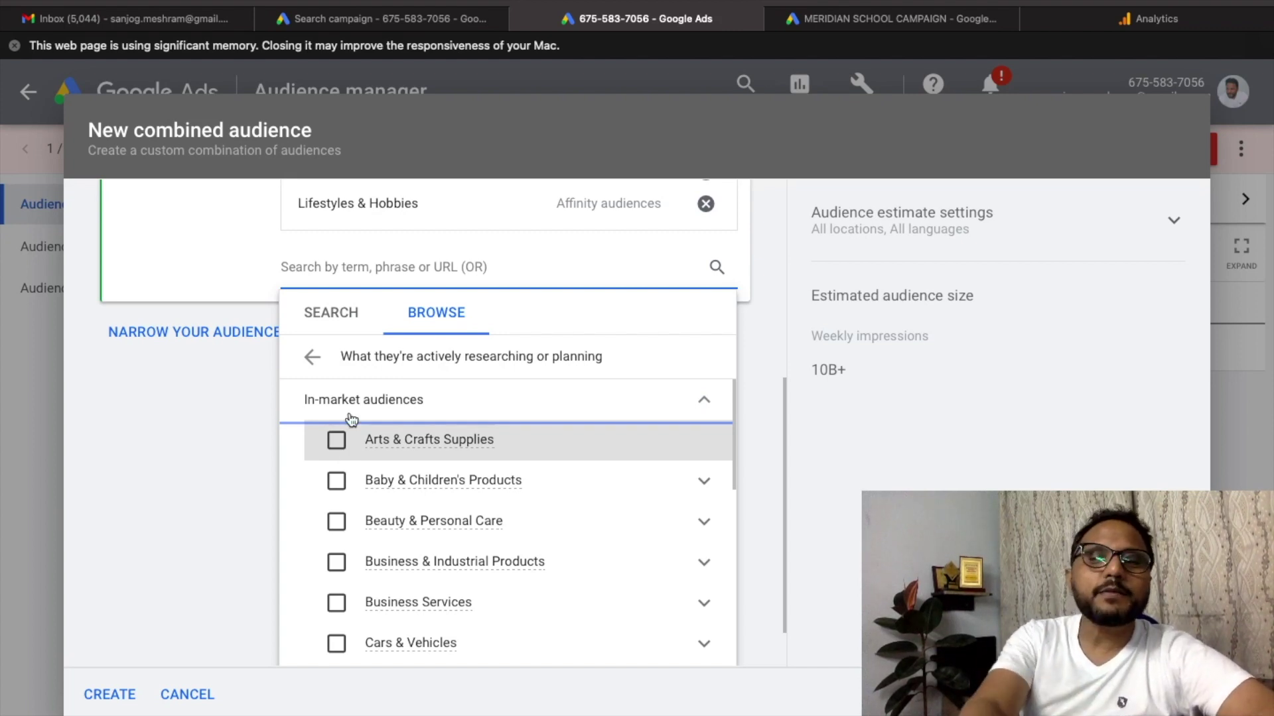
left_click(311, 357)
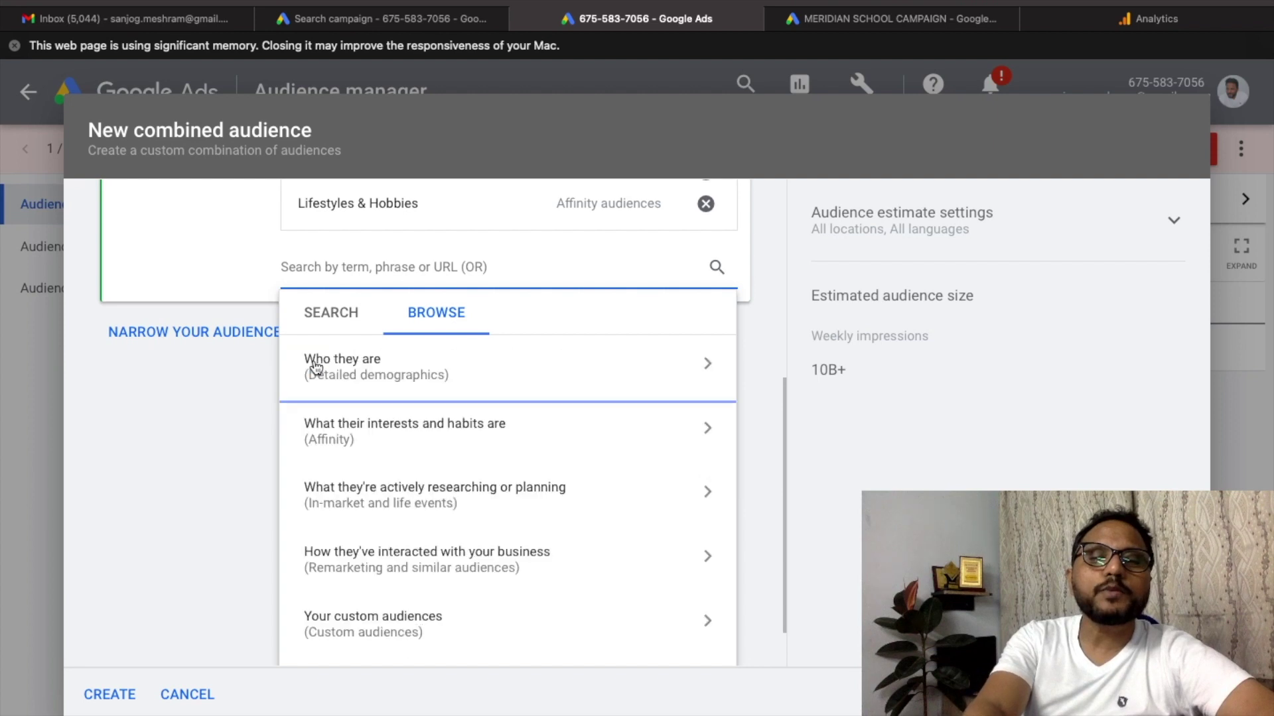
left_click(366, 443)
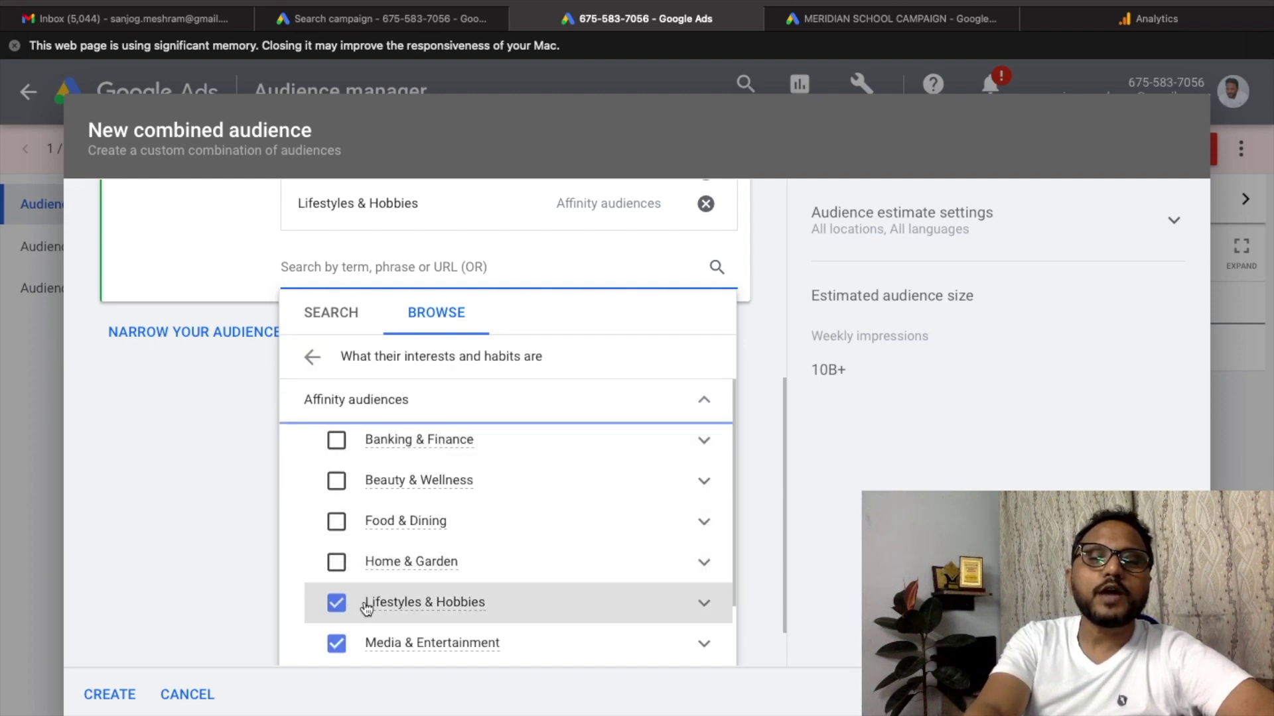
left_click(314, 359)
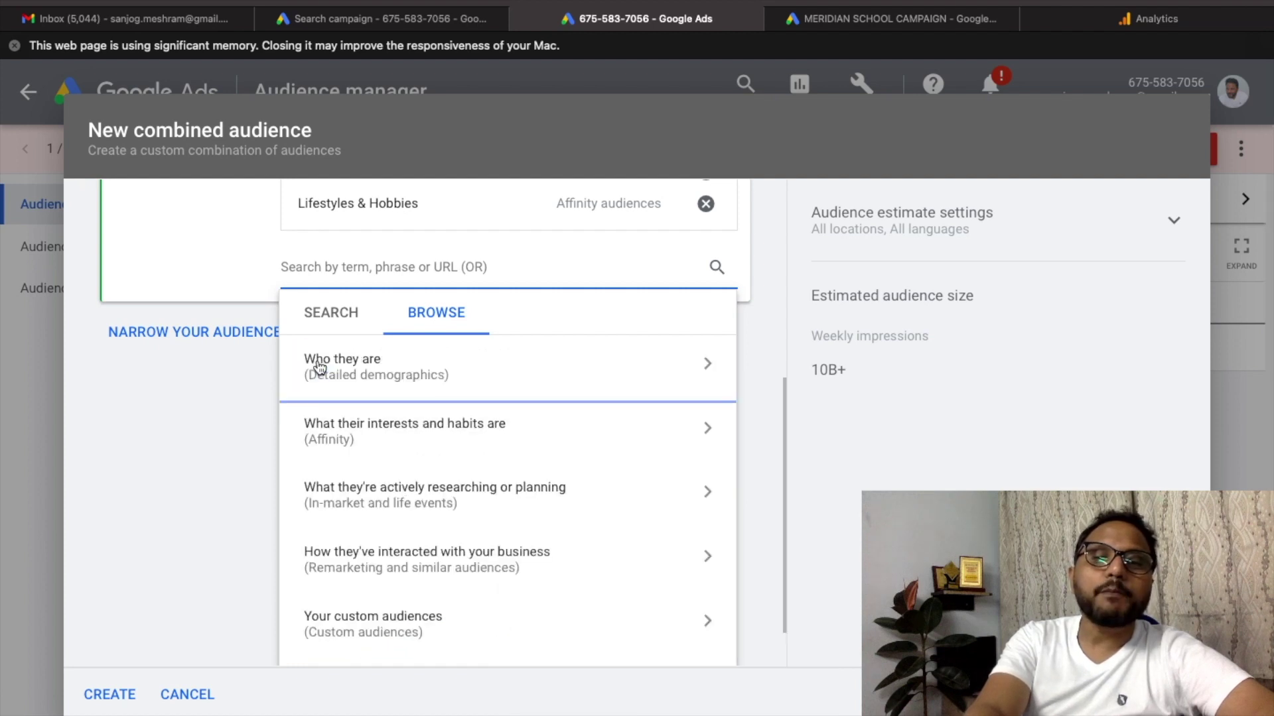
Add the in-market audiences Cars & Vehicles and Clothing & Accessories to the combined audience's OR condition
left_click(376, 505)
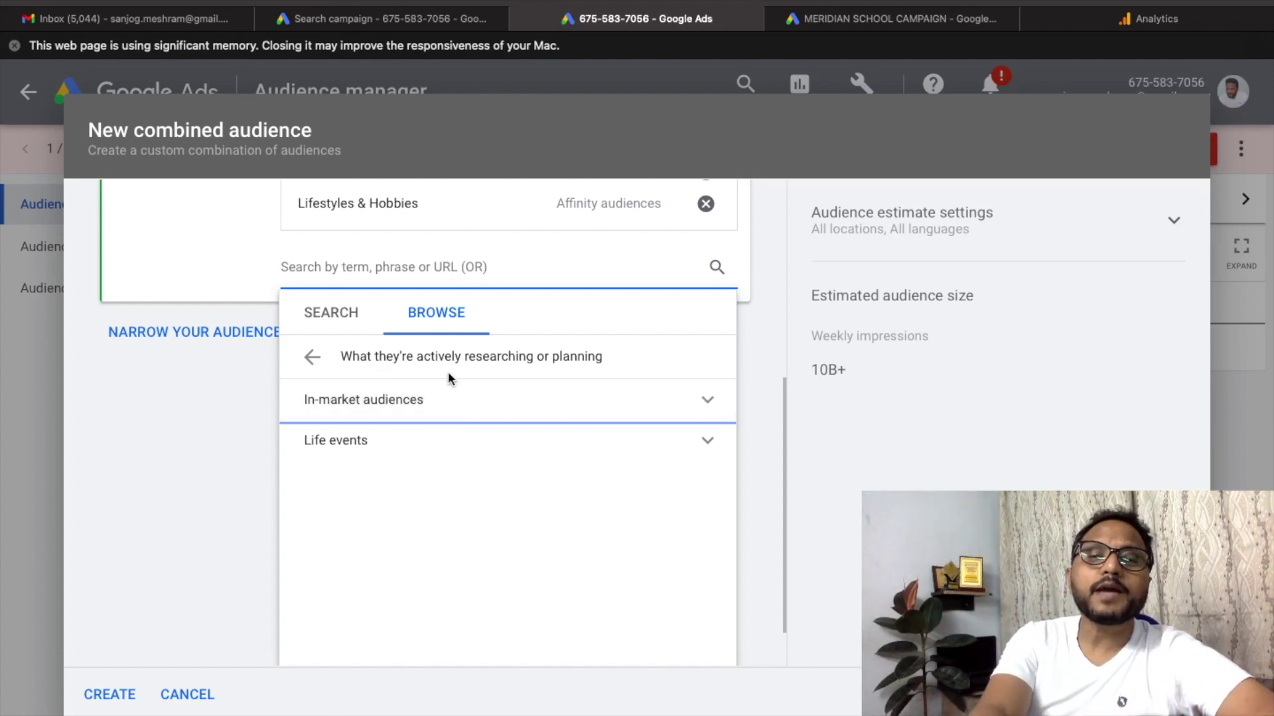
left_click(444, 409)
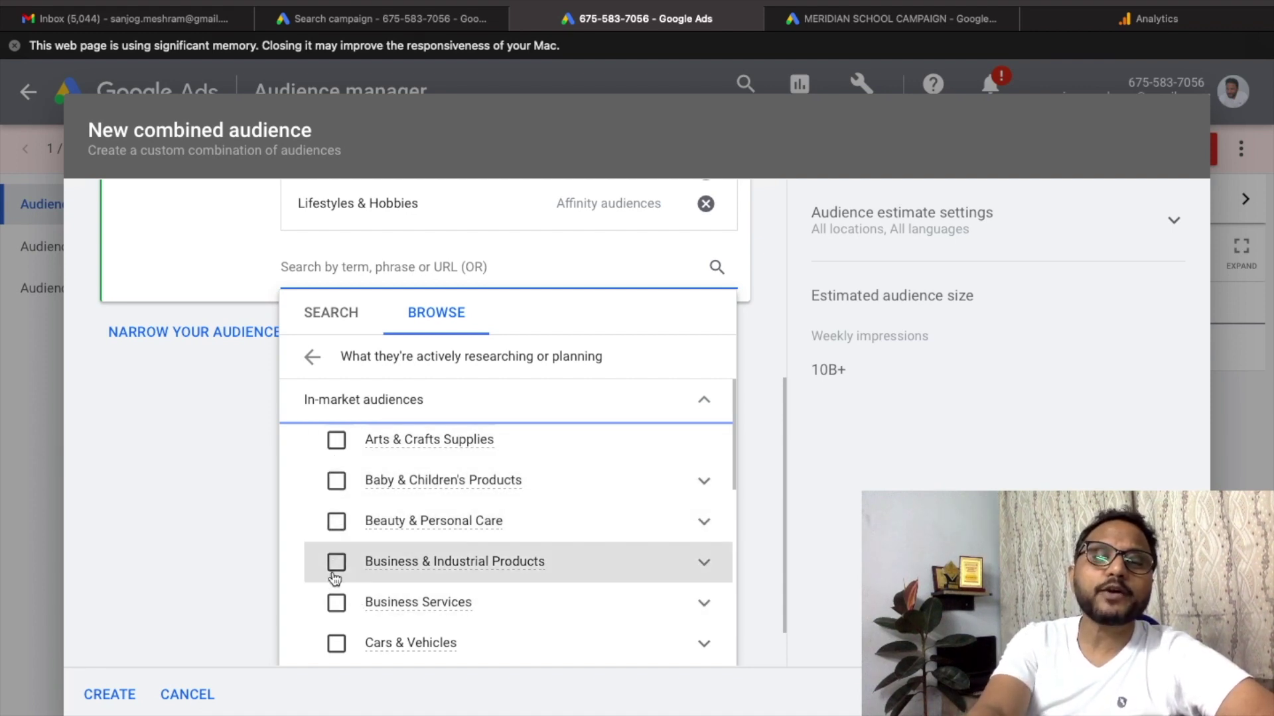
scroll(335, 560, "down", 3)
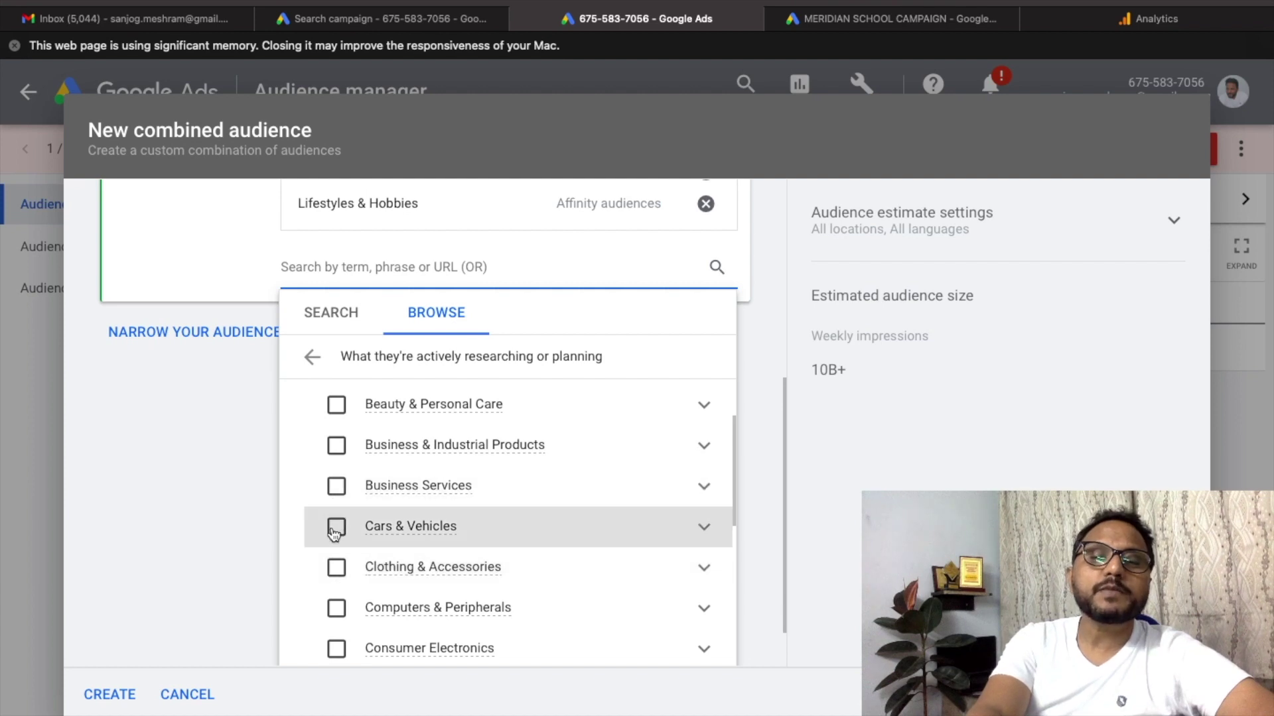
left_click(336, 528)
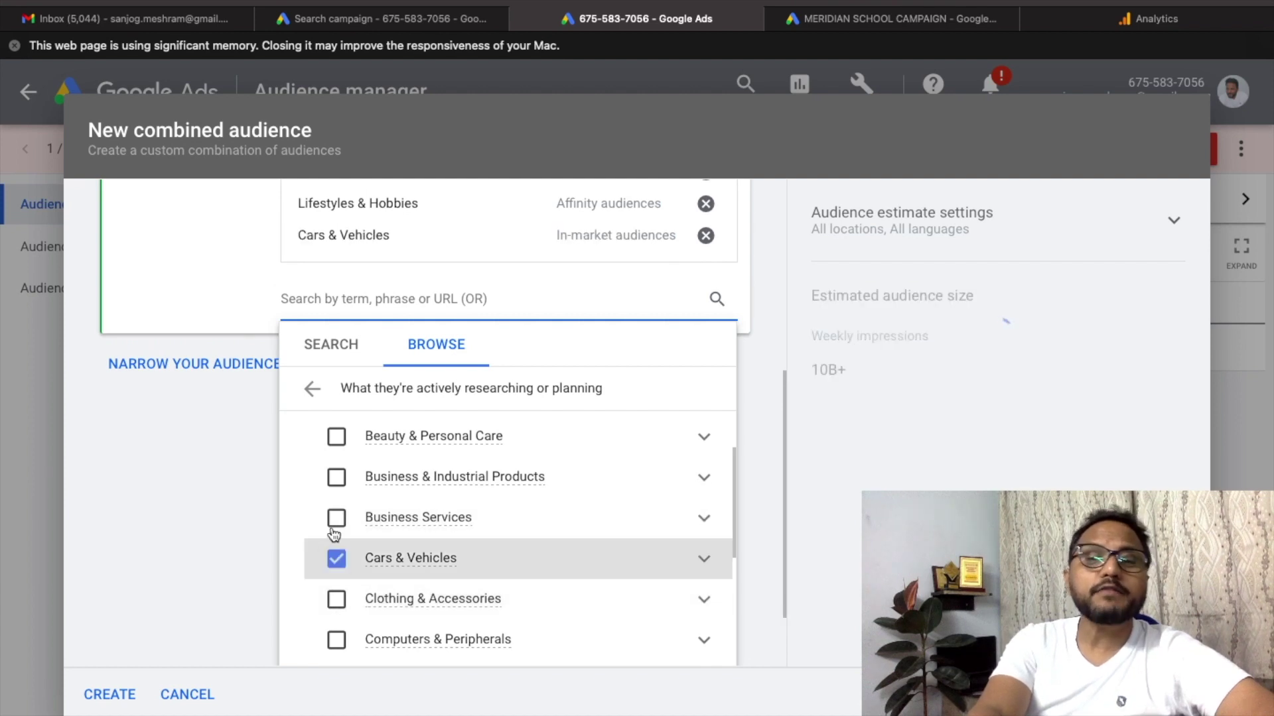
left_click(335, 601)
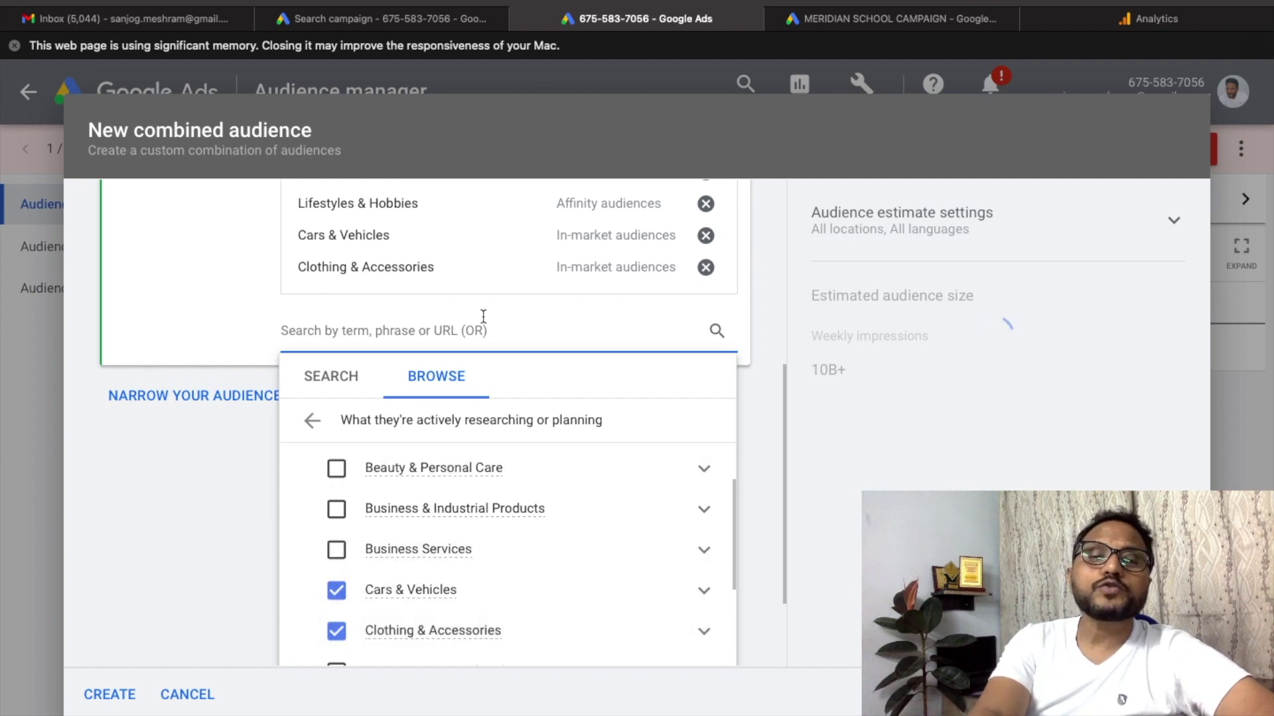
left_click(313, 421)
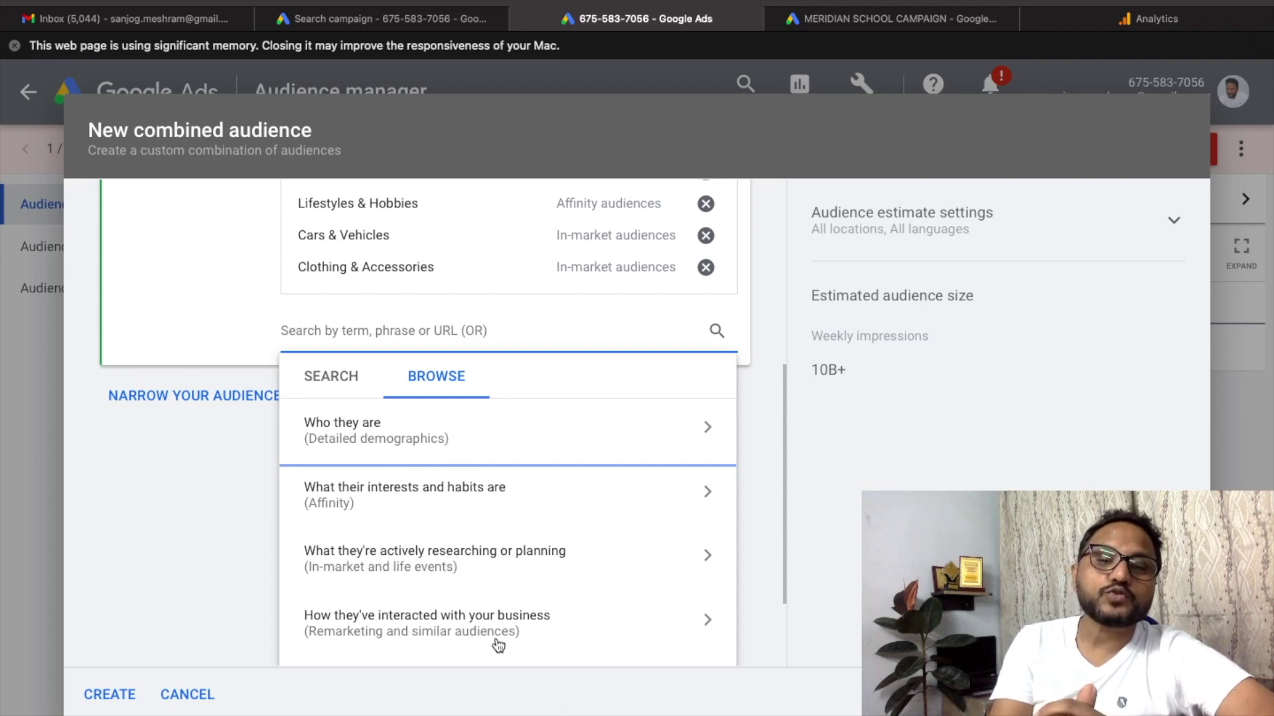
Add the website visitors audience All visitors (Google Ads) to the combined audience's OR condition
left_click(544, 634)
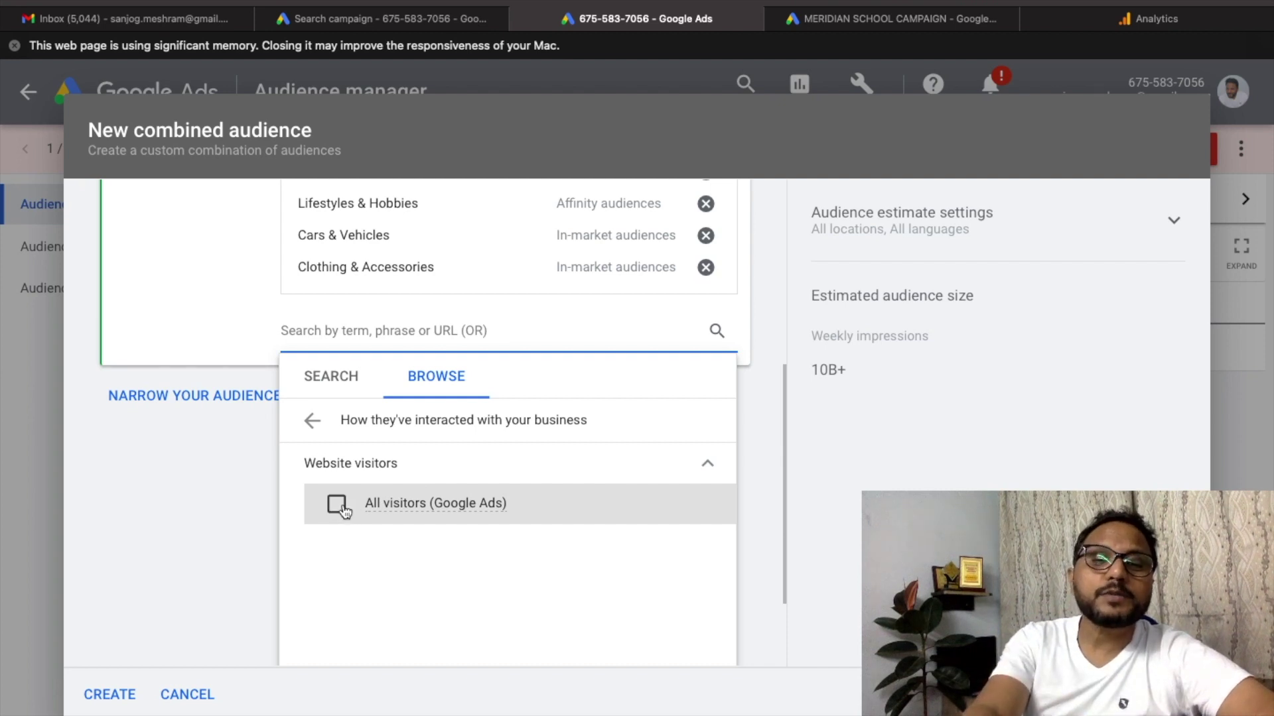
left_click(339, 507)
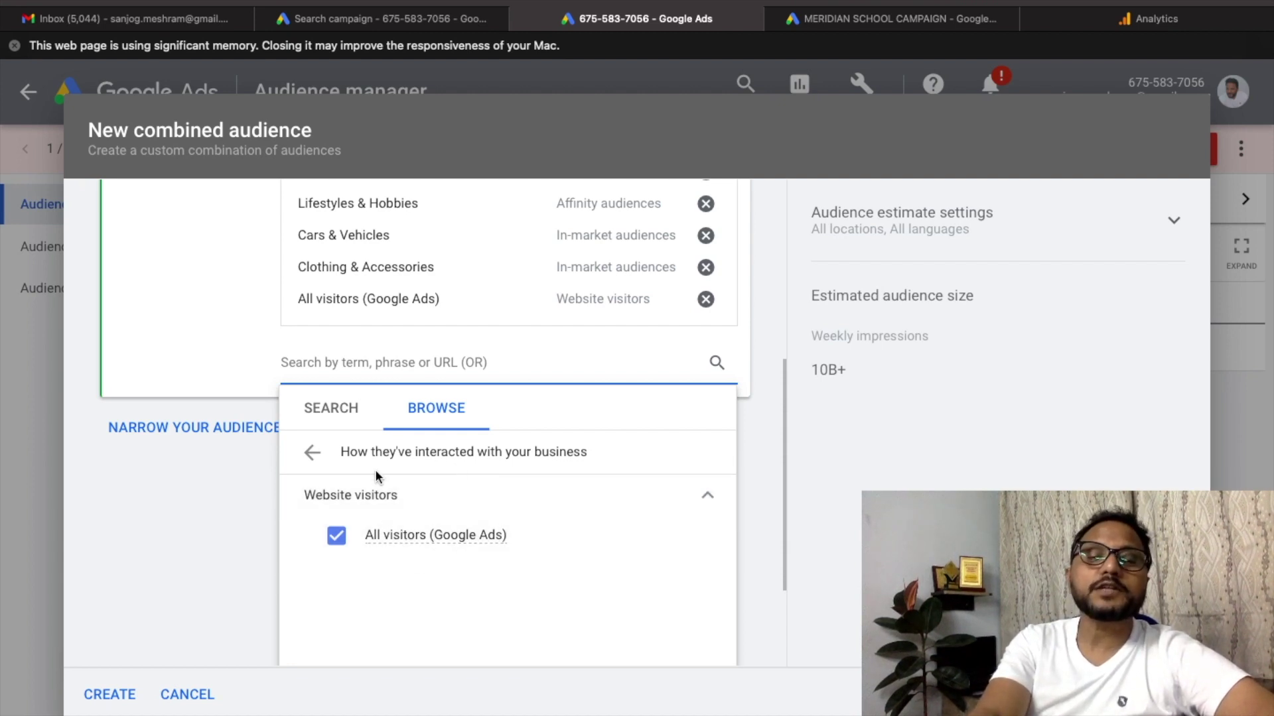
left_click(312, 452)
Check the custom audiences category for audiences that could be included
scroll(406, 531, "down", 3)
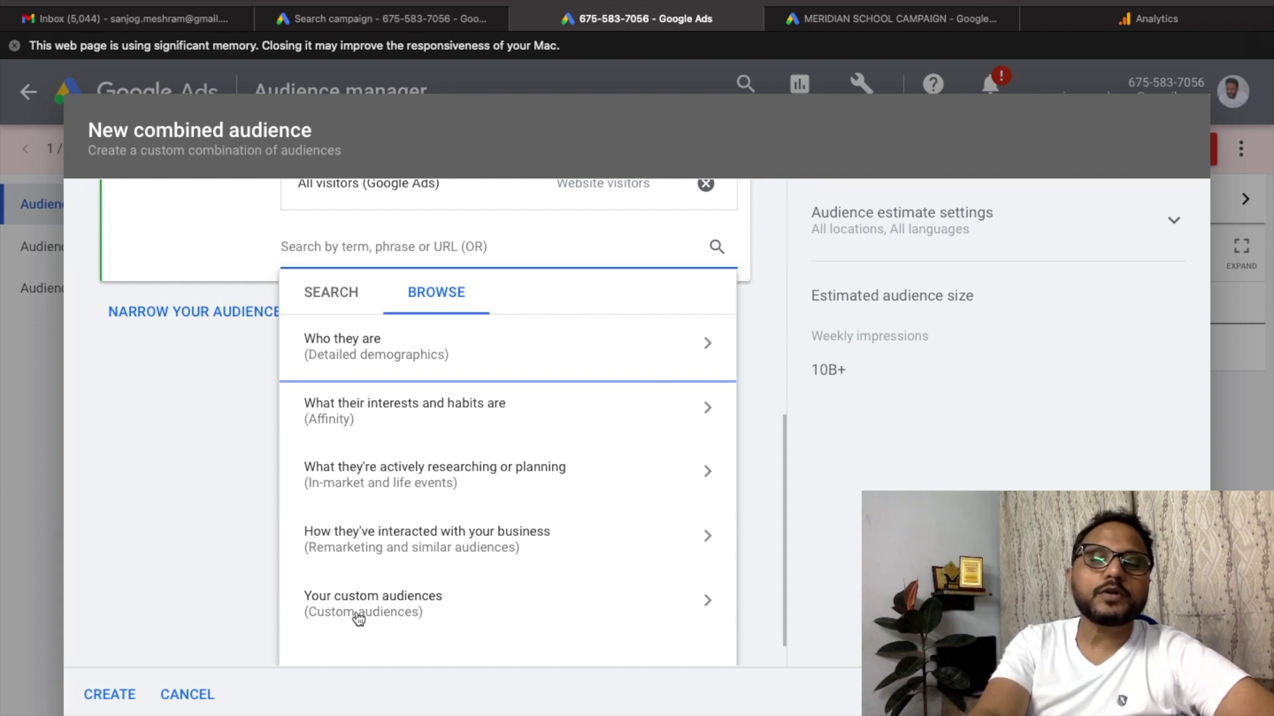
left_click(400, 611)
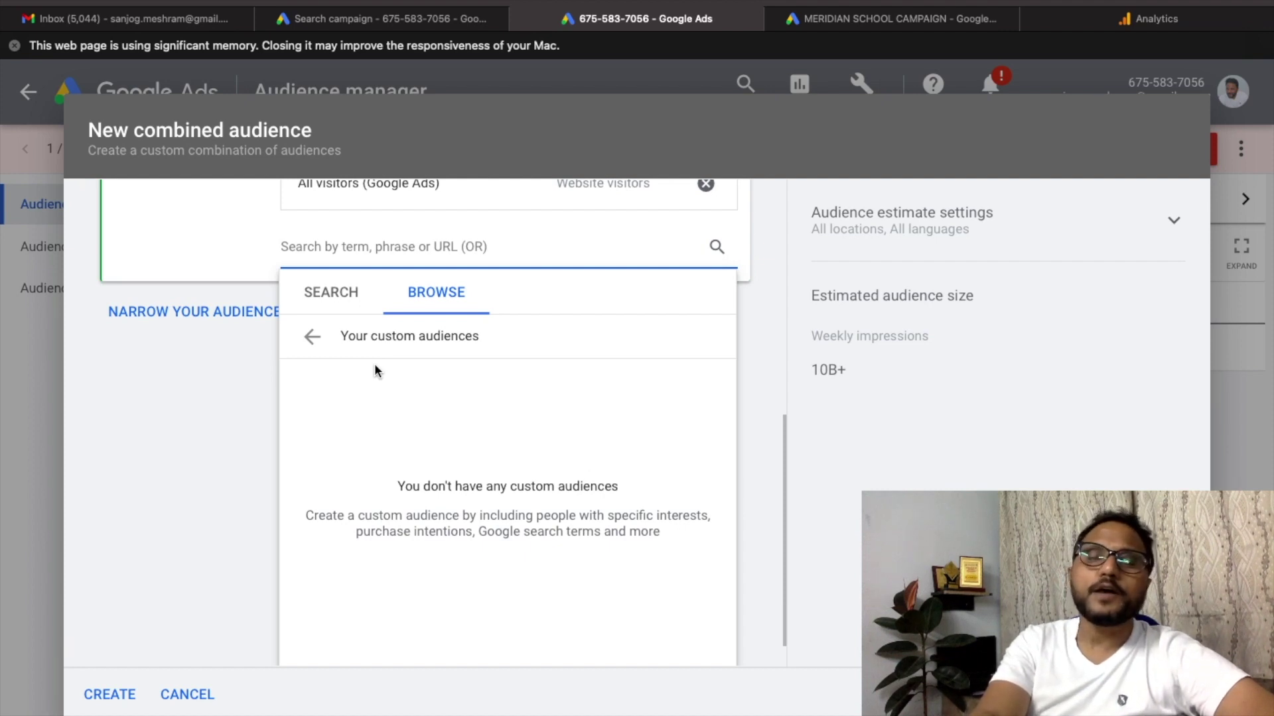
left_click(314, 341)
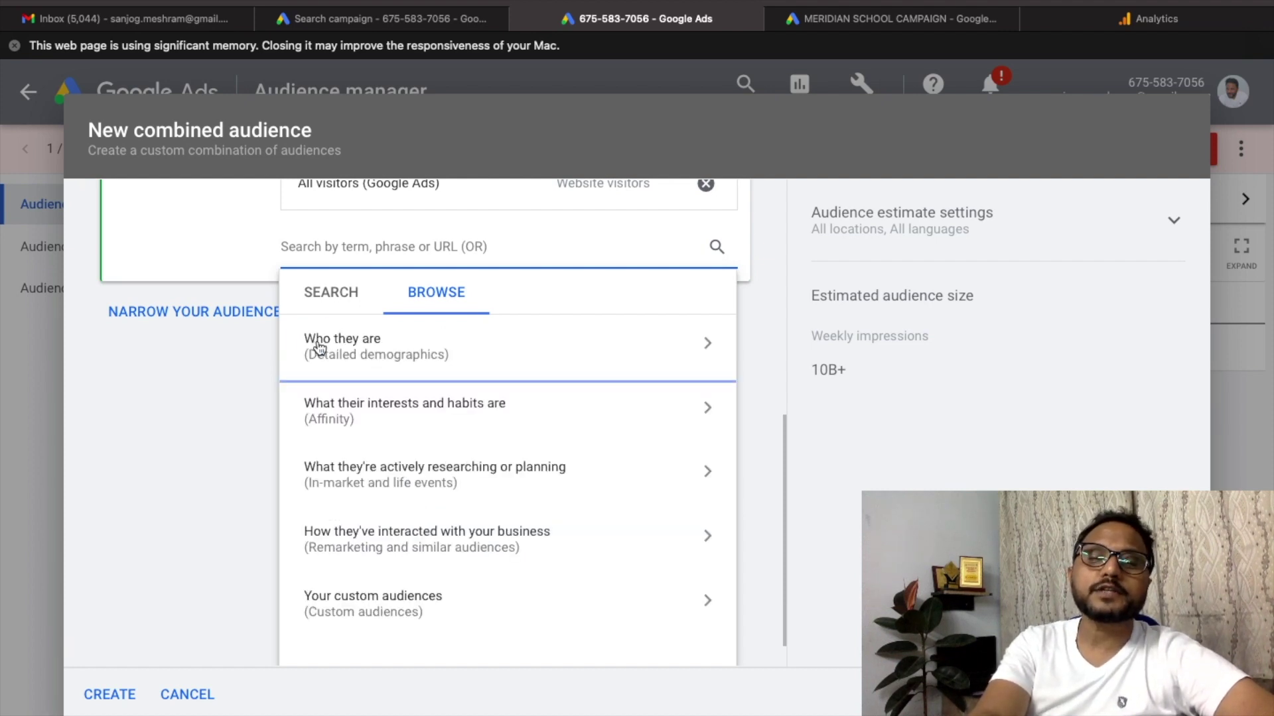
Review the audience name and included audiences, and add a condition that excludes audiences (NOT)
scroll(456, 548, "up", 5)
scroll(456, 549, "up", 2)
scroll(455, 548, "down", 6)
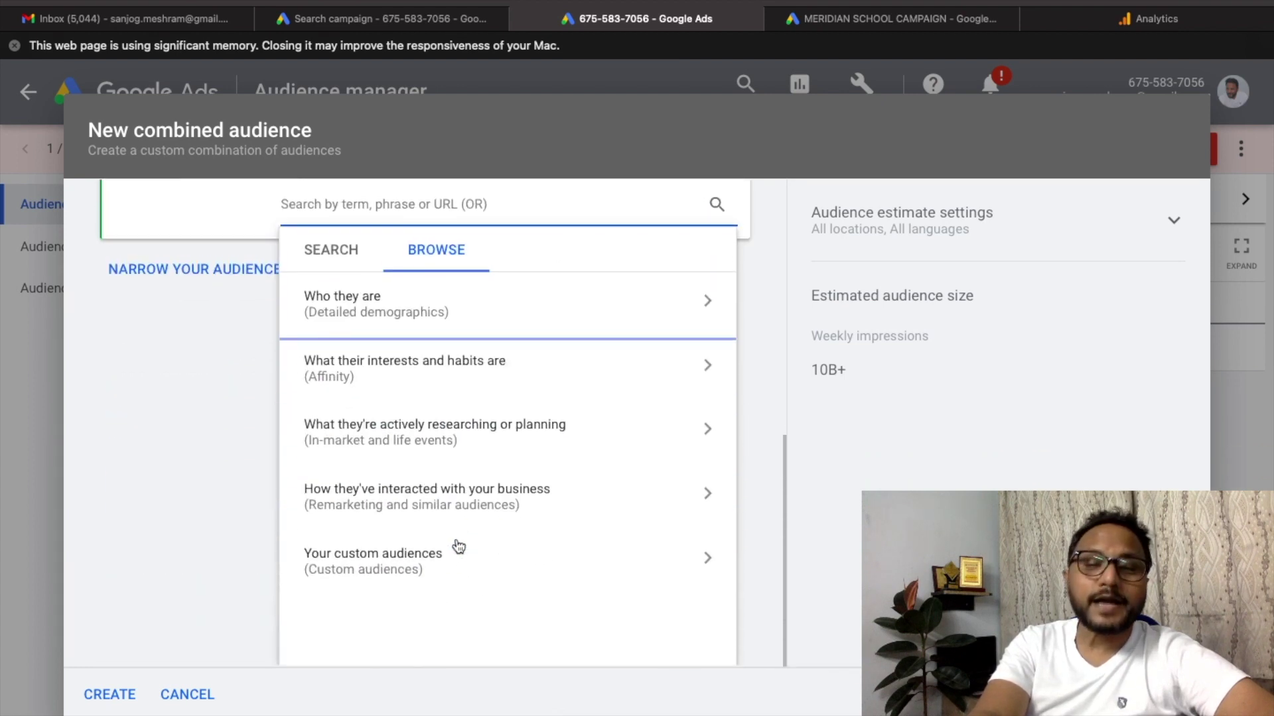
left_click(185, 432)
scroll(567, 267, "up", 4)
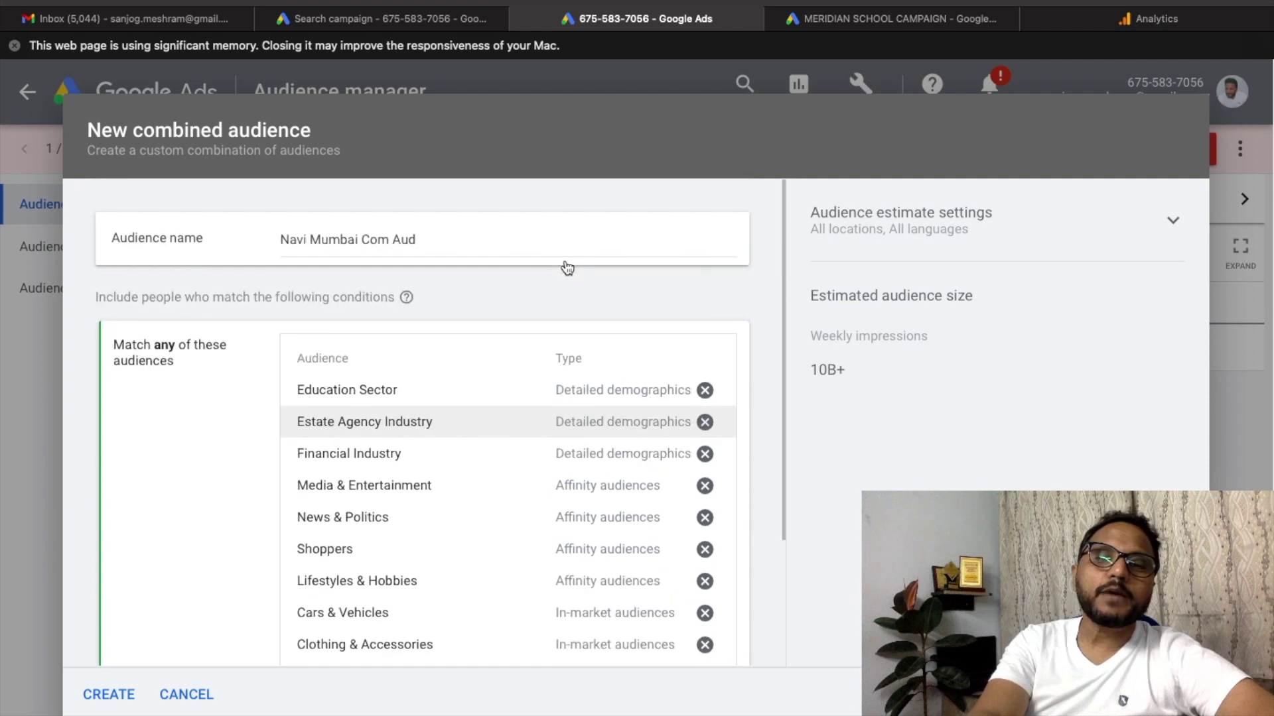
scroll(564, 262, "down", 3)
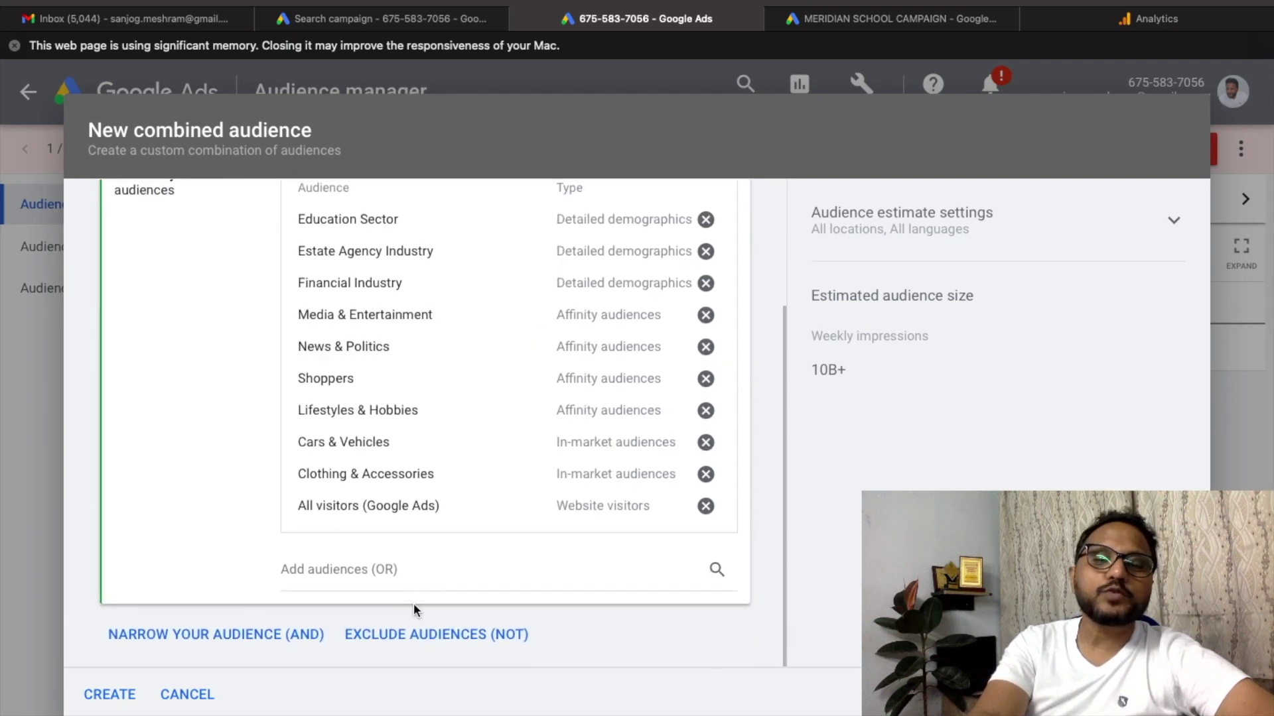
left_click(396, 638)
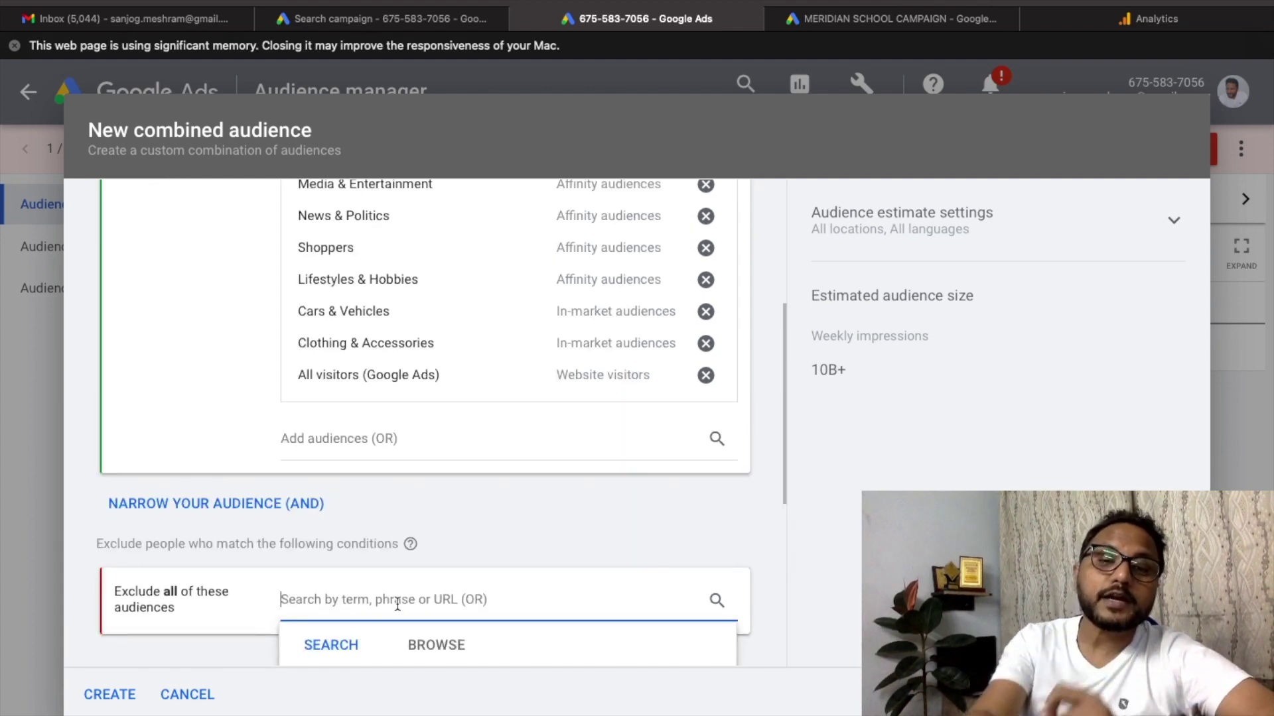
Browse the audience categories available for exclusion and create the combined audience without choosing any exclusion
left_click(438, 644)
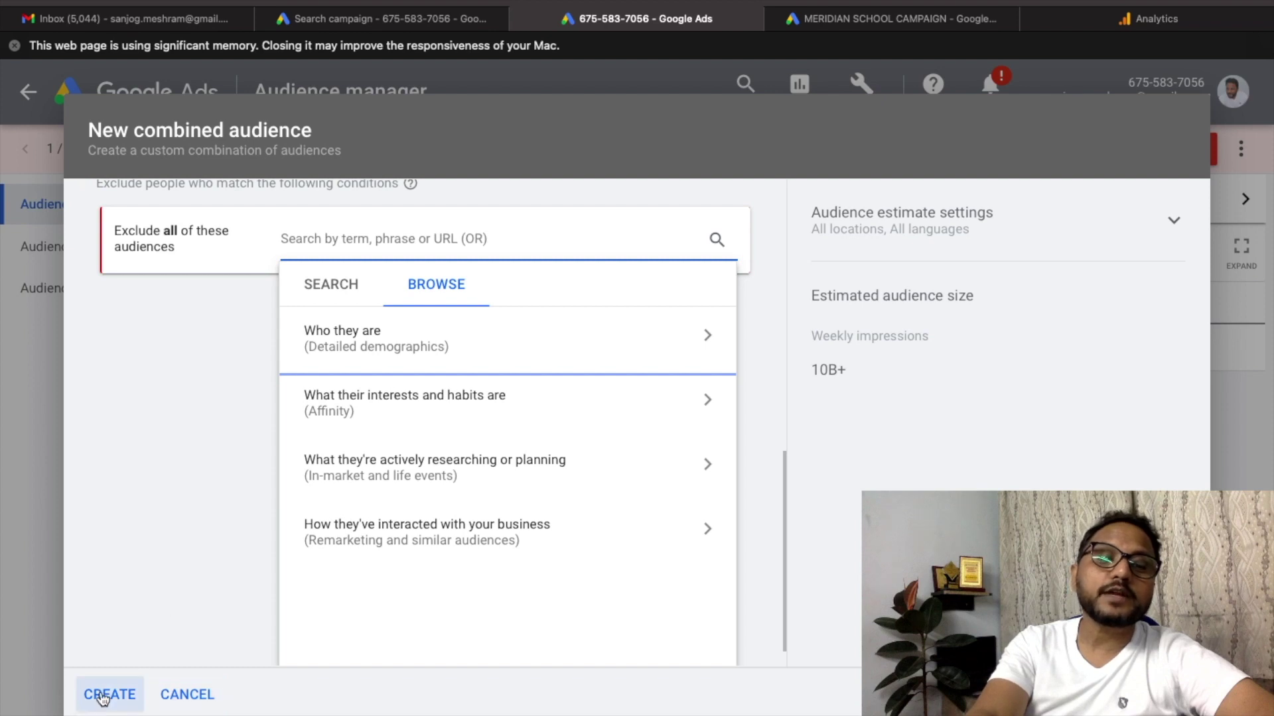
left_click(200, 474)
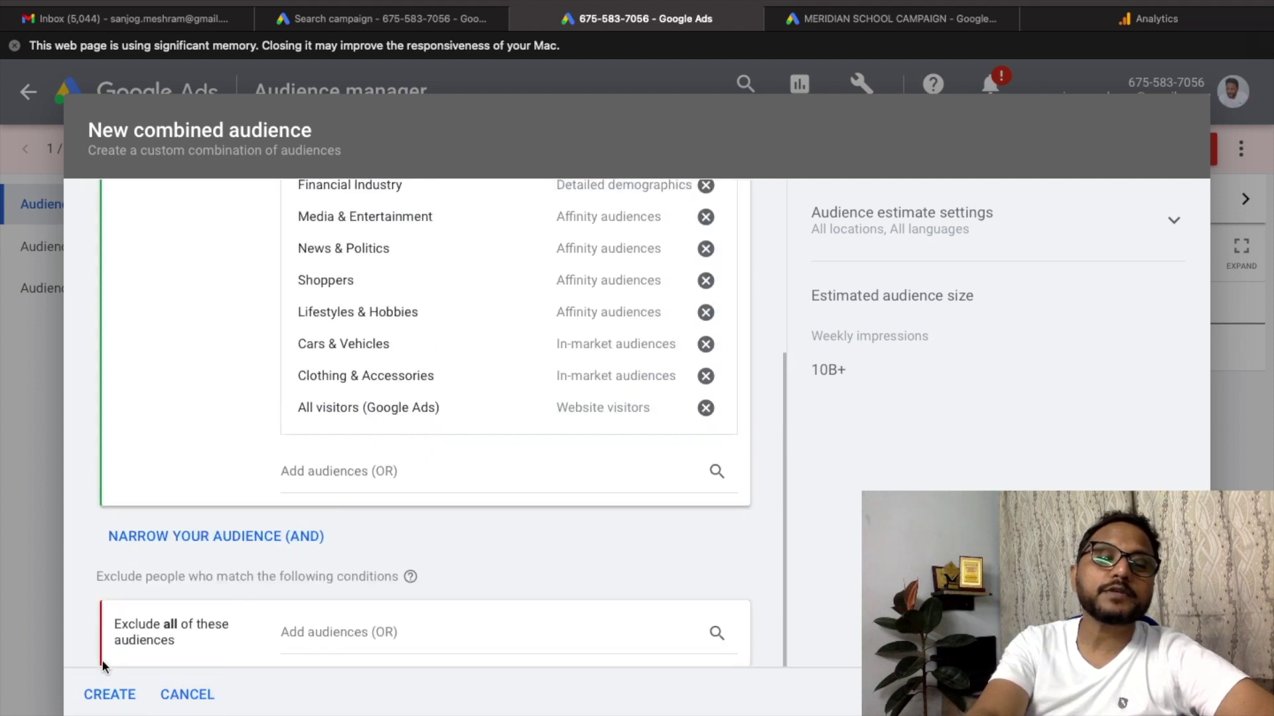
left_click(109, 695)
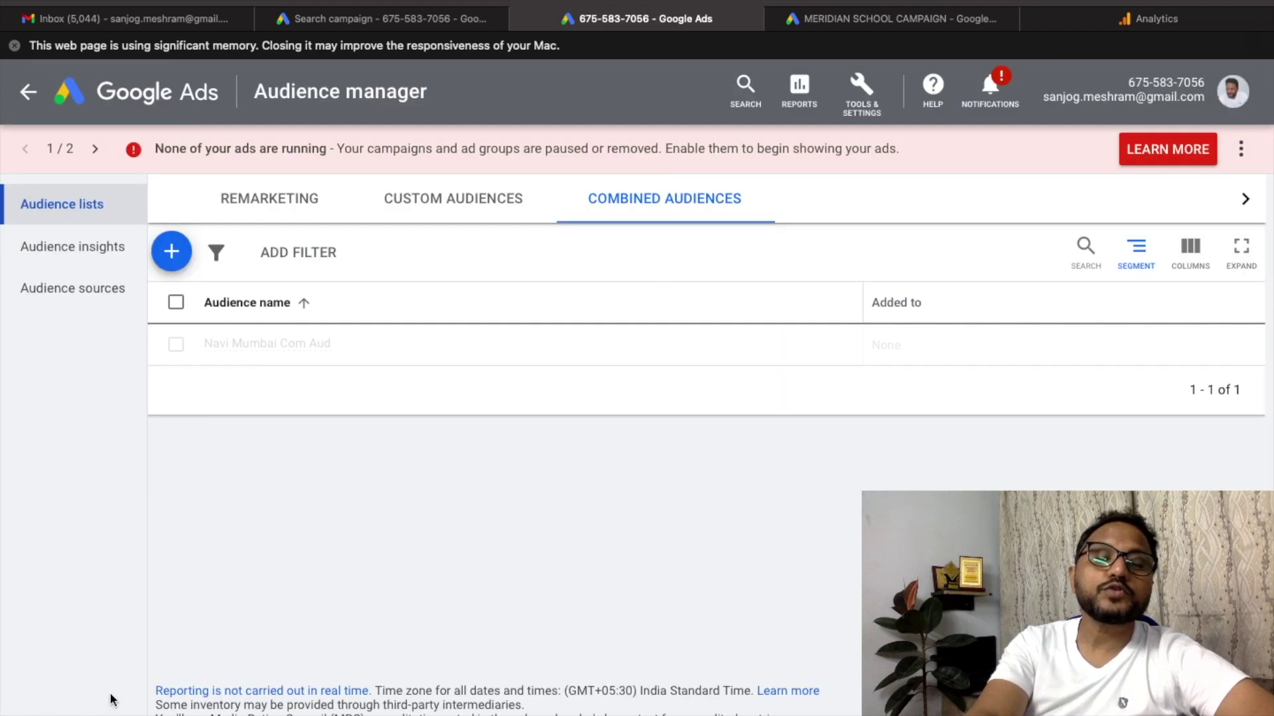
Switch to the MERIDIAN SCHOOL CAMPAIGN account and review its remarketing, custom and combined audience lists
key("ctrl+Tab")
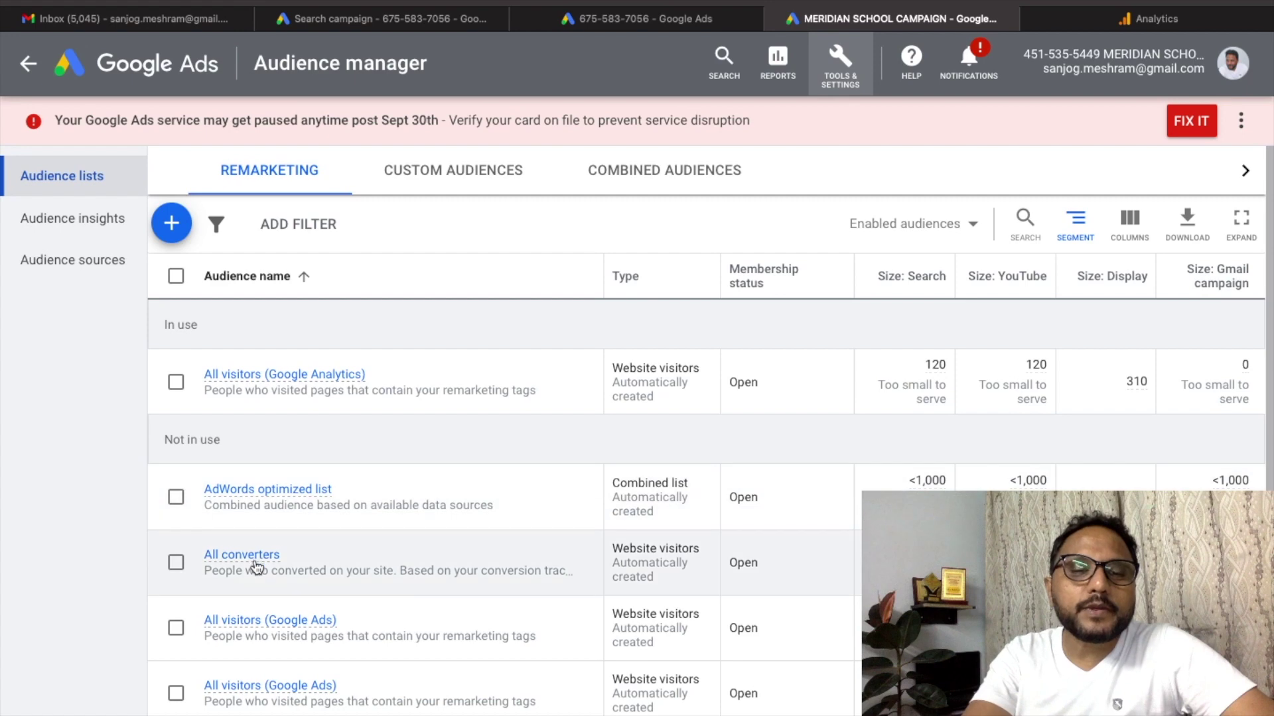
scroll(256, 564, "down", 1)
scroll(258, 564, "up", 1)
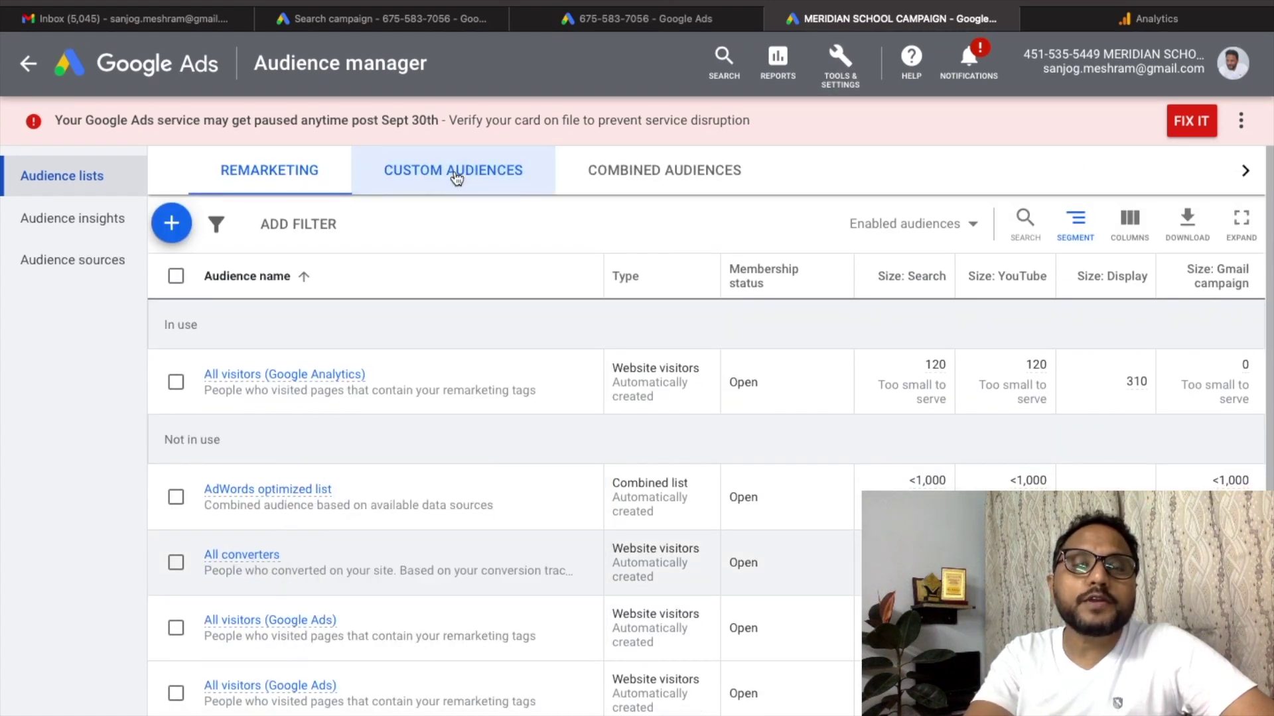
left_click(455, 174)
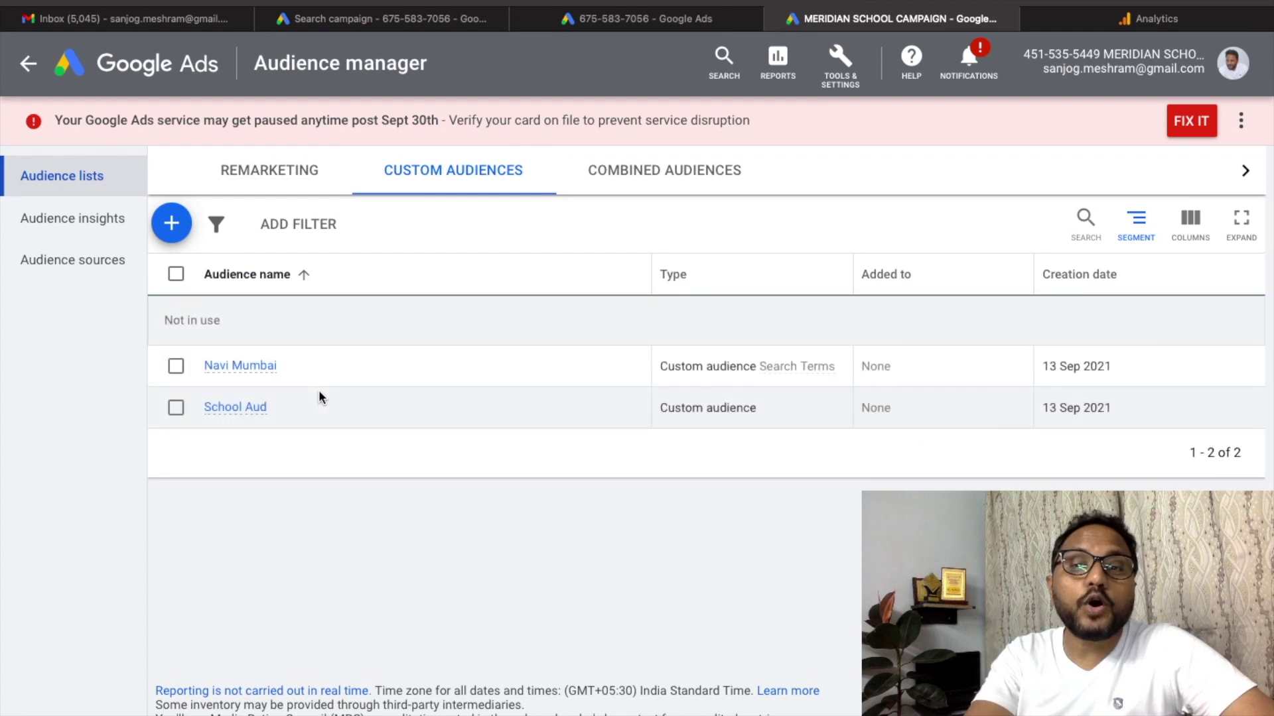
left_click(655, 174)
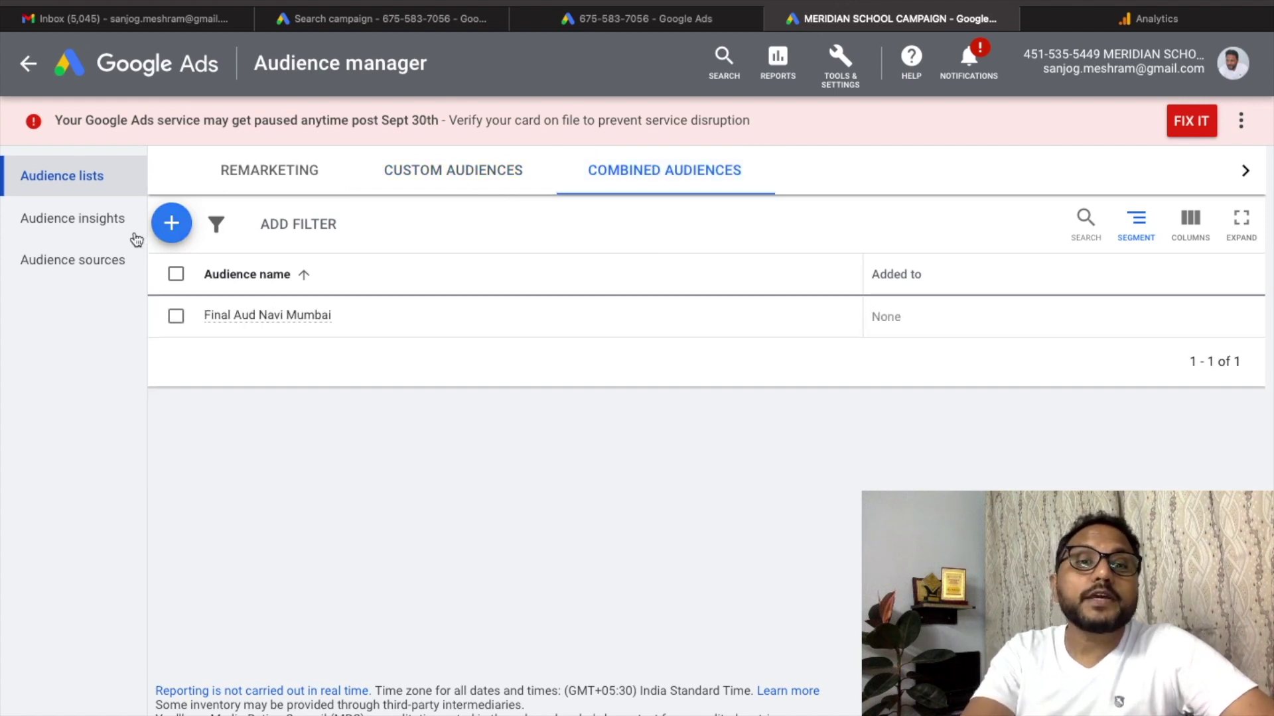
left_click(174, 226)
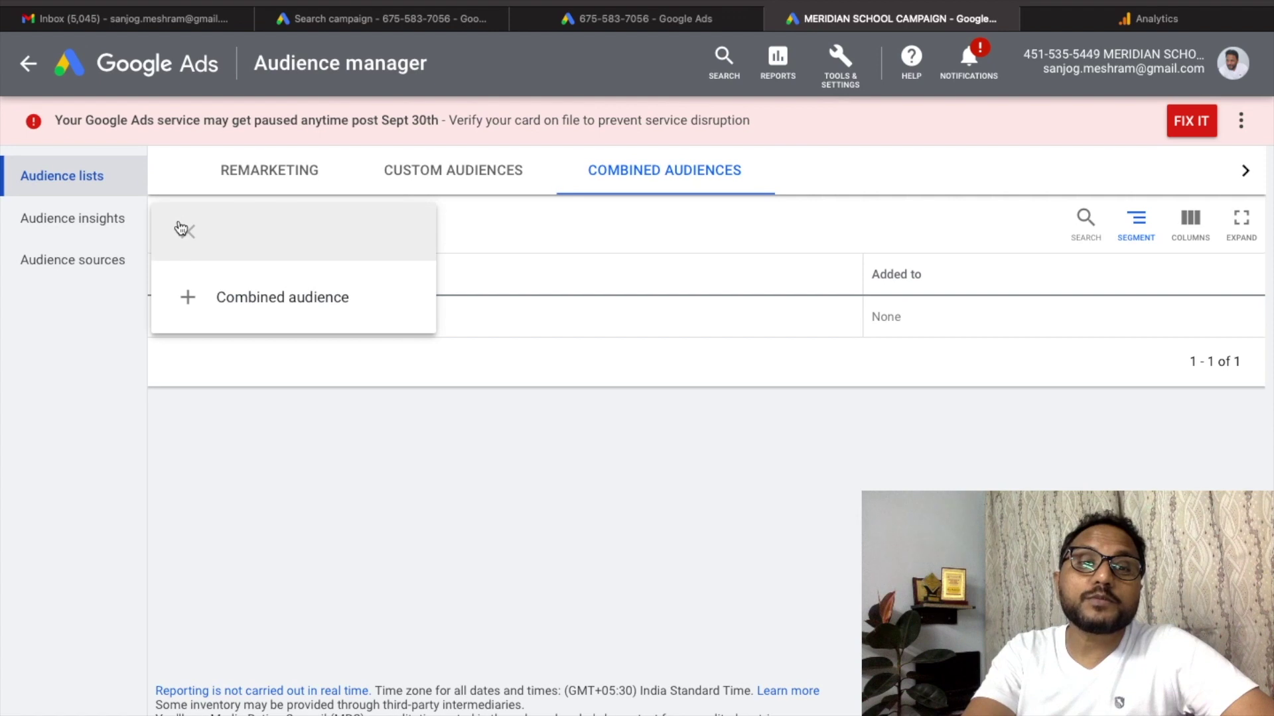
left_click(268, 300)
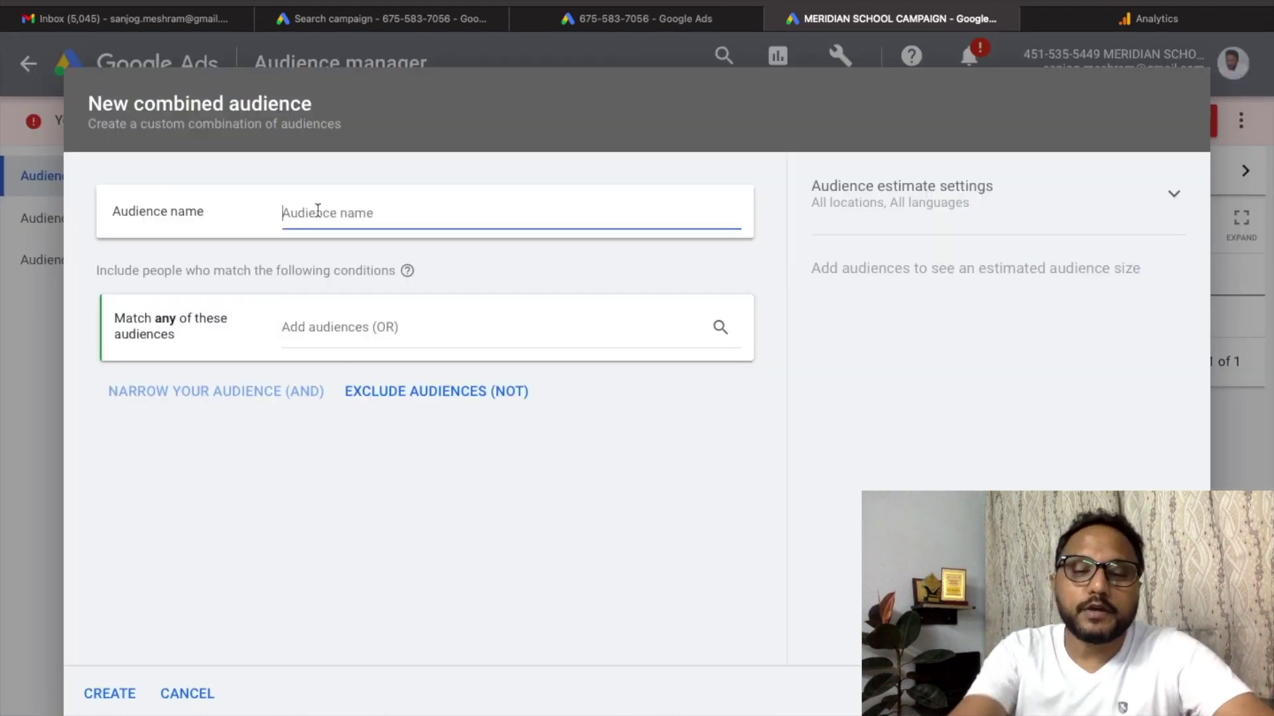
type("FInal Aud")
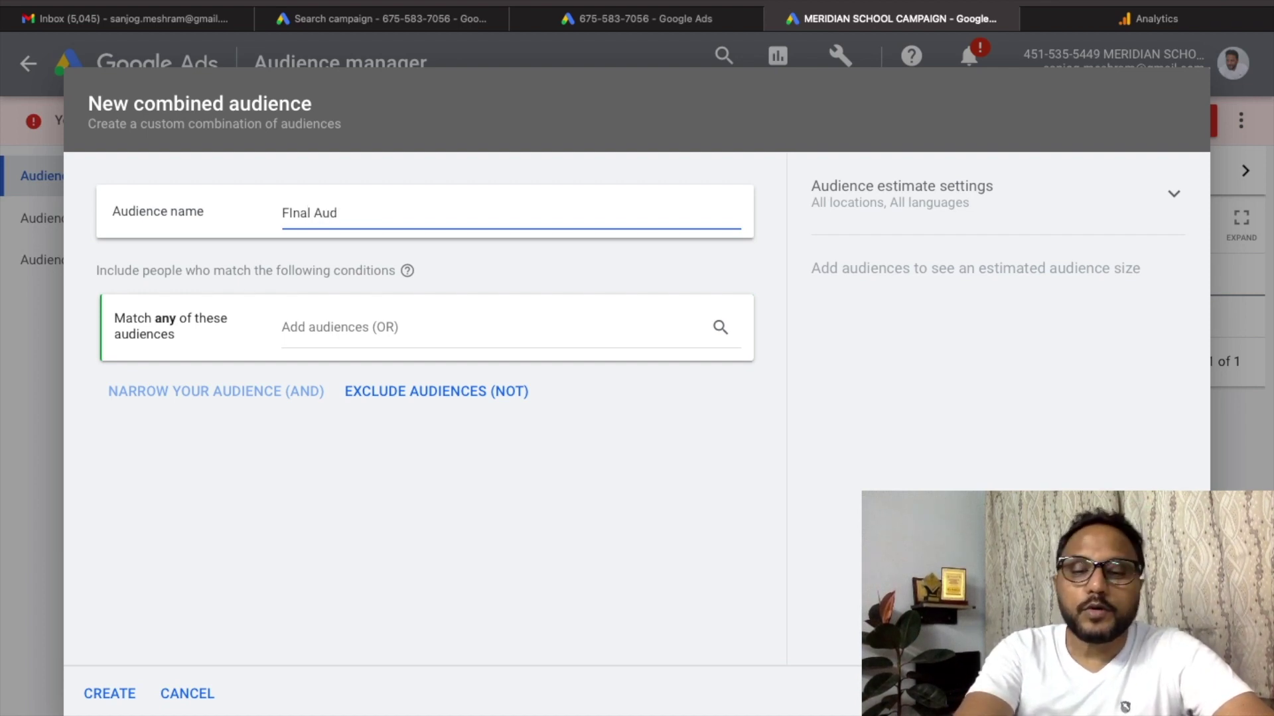
type("nd for Navi Mumbai")
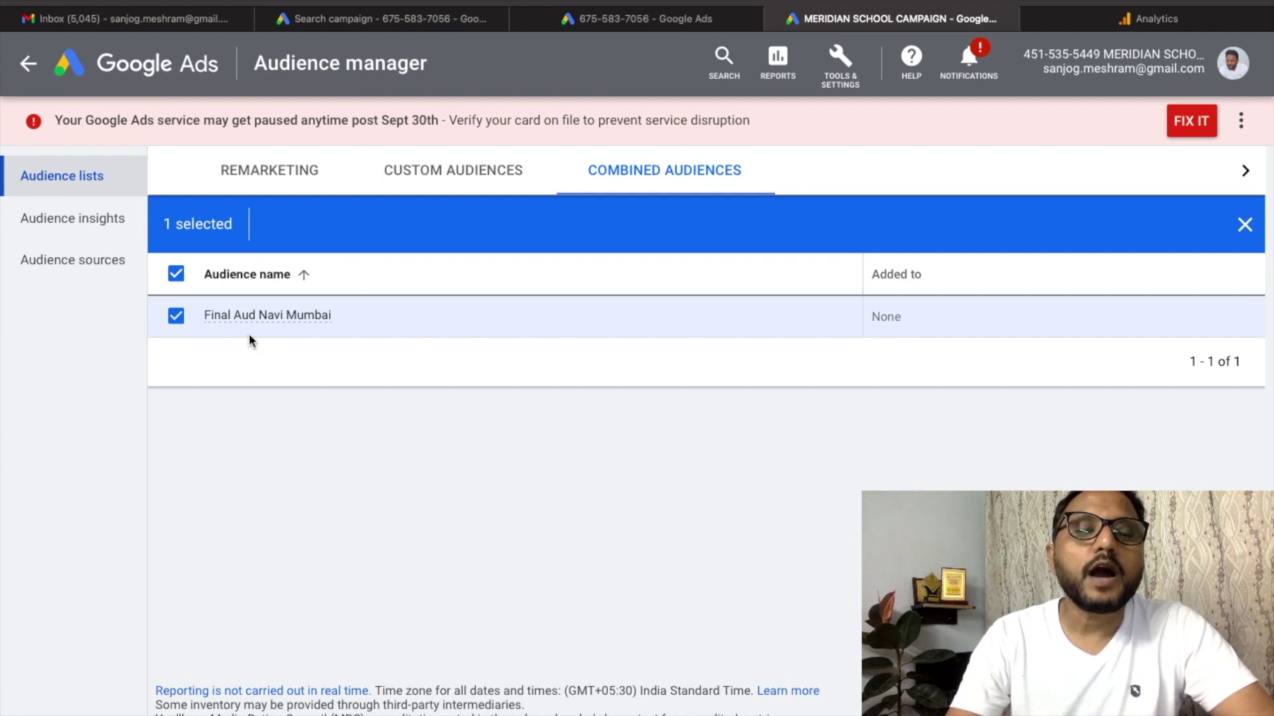
Examine the weekly impressions estimate of the combined audience Final Aud Navi Mumbai, including its country, language and campaign type options
mouse_move(300, 324)
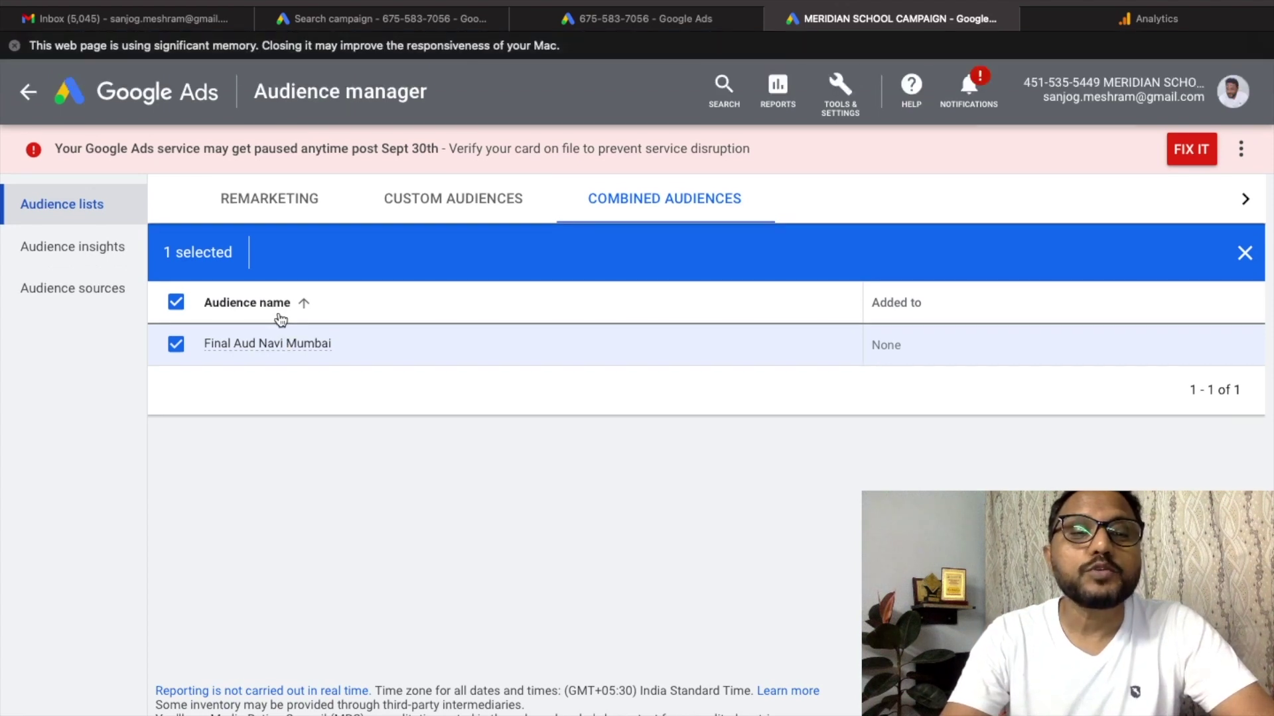
mouse_move(268, 349)
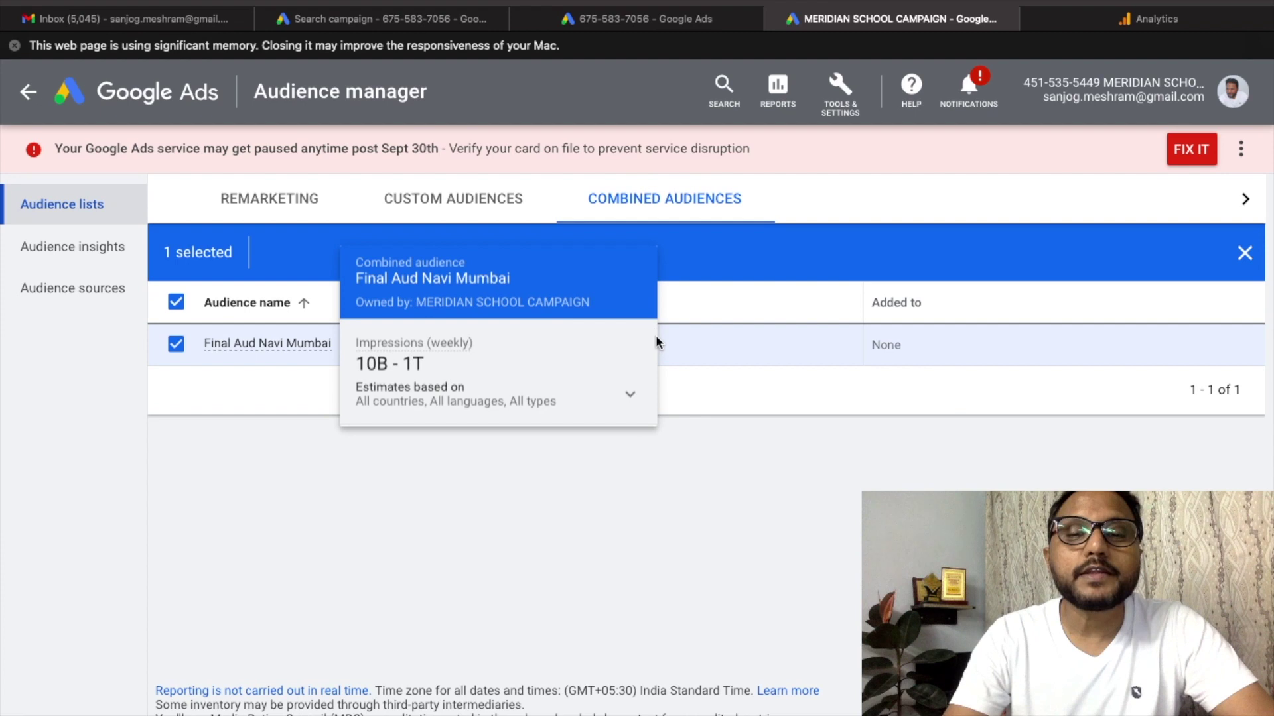
left_click(627, 398)
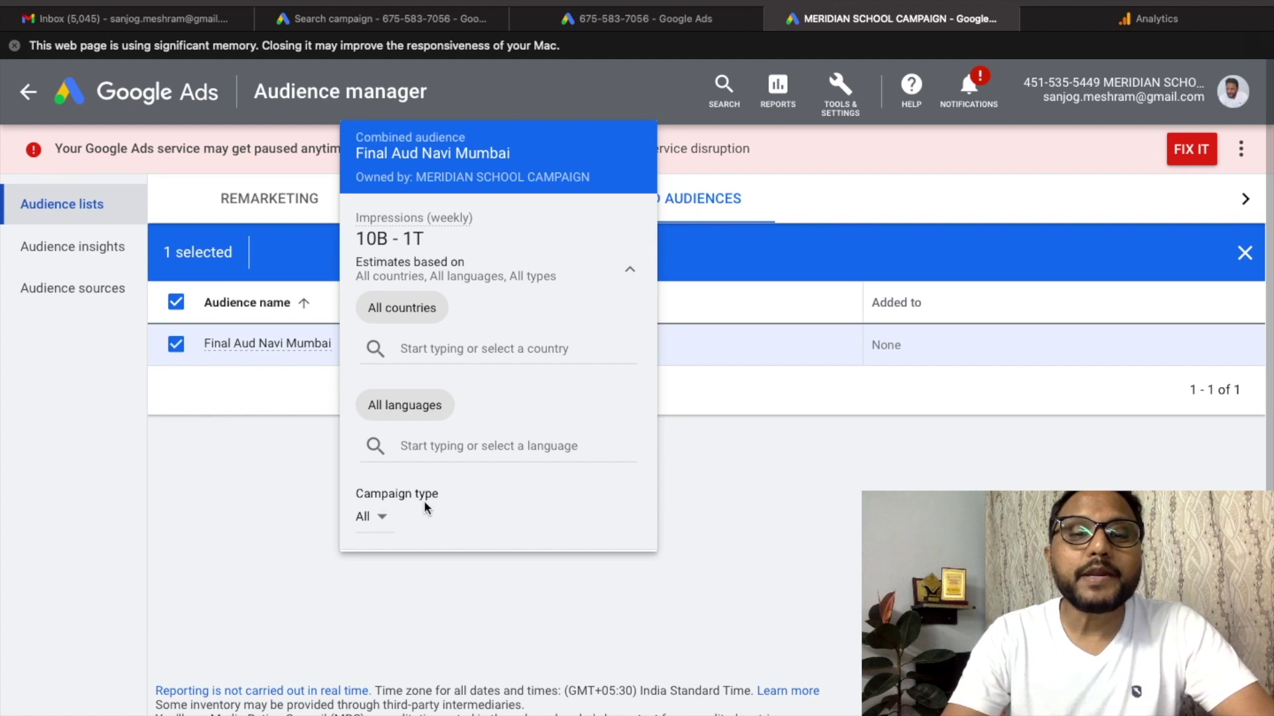
left_click(384, 517)
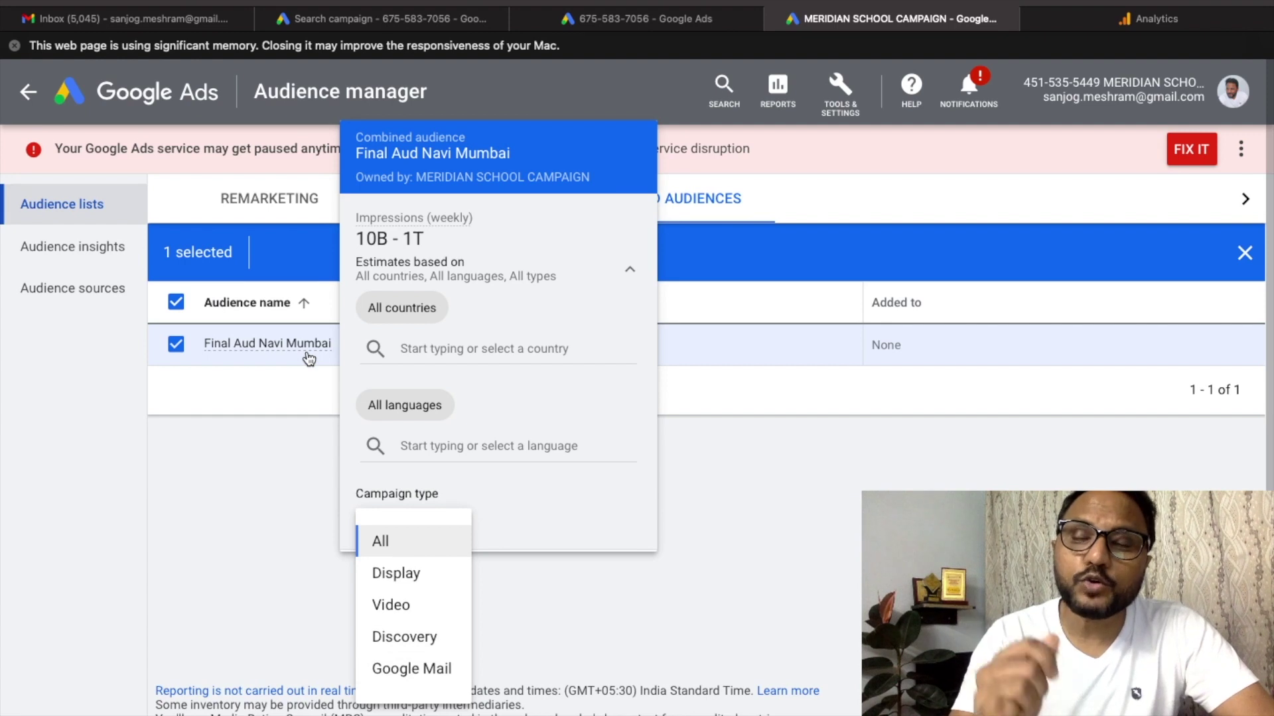
left_click(384, 544)
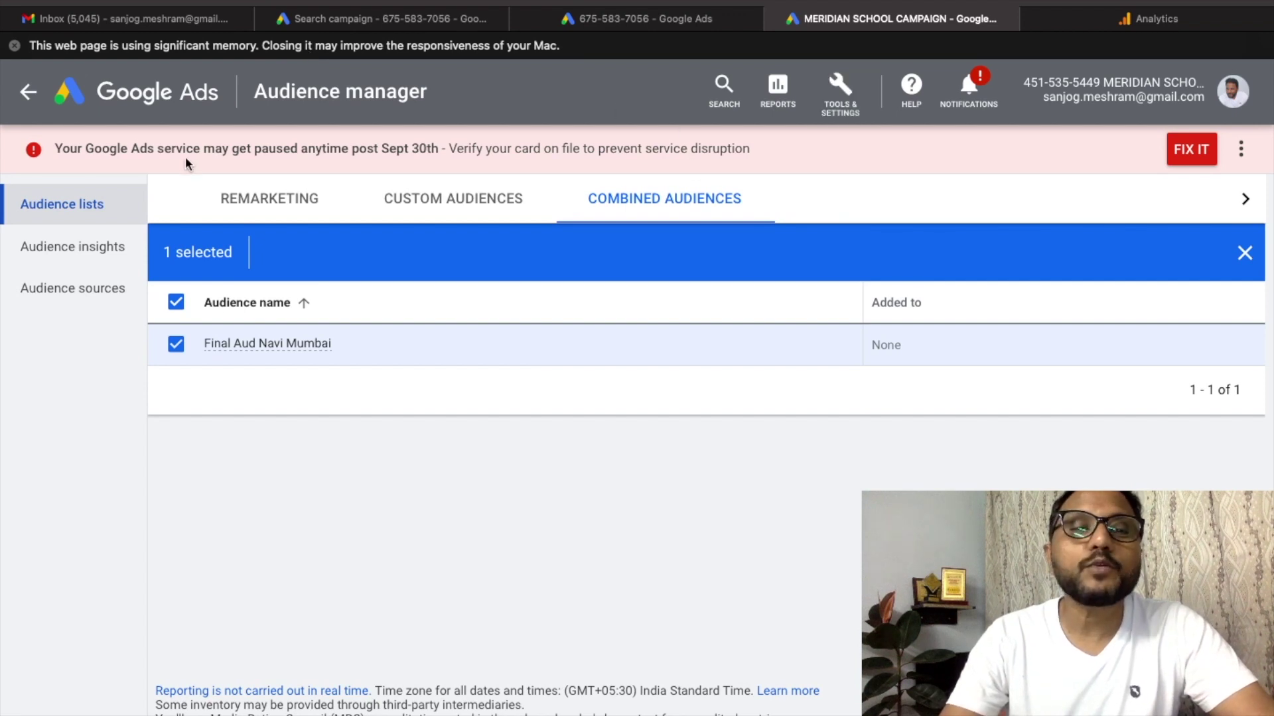
Go back to the all-campaigns overview and resume the draft campaign Search-15
left_click(171, 88)
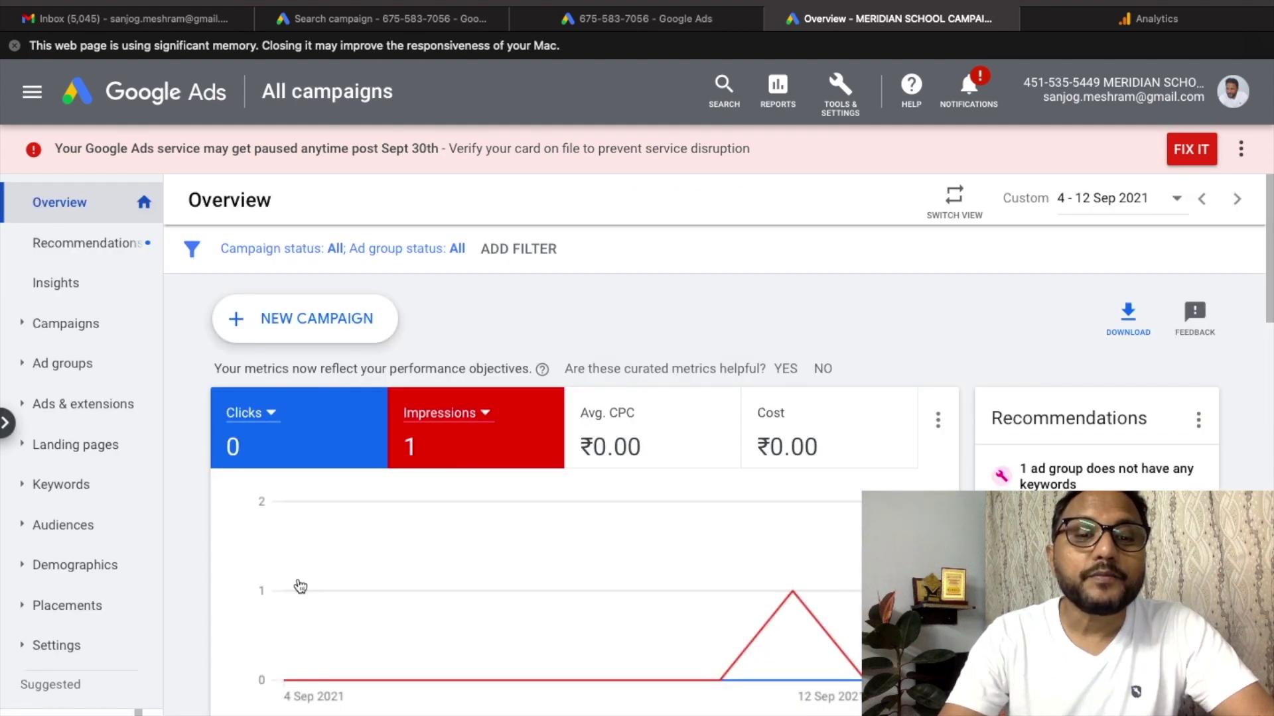
scroll(300, 587, "down", 7)
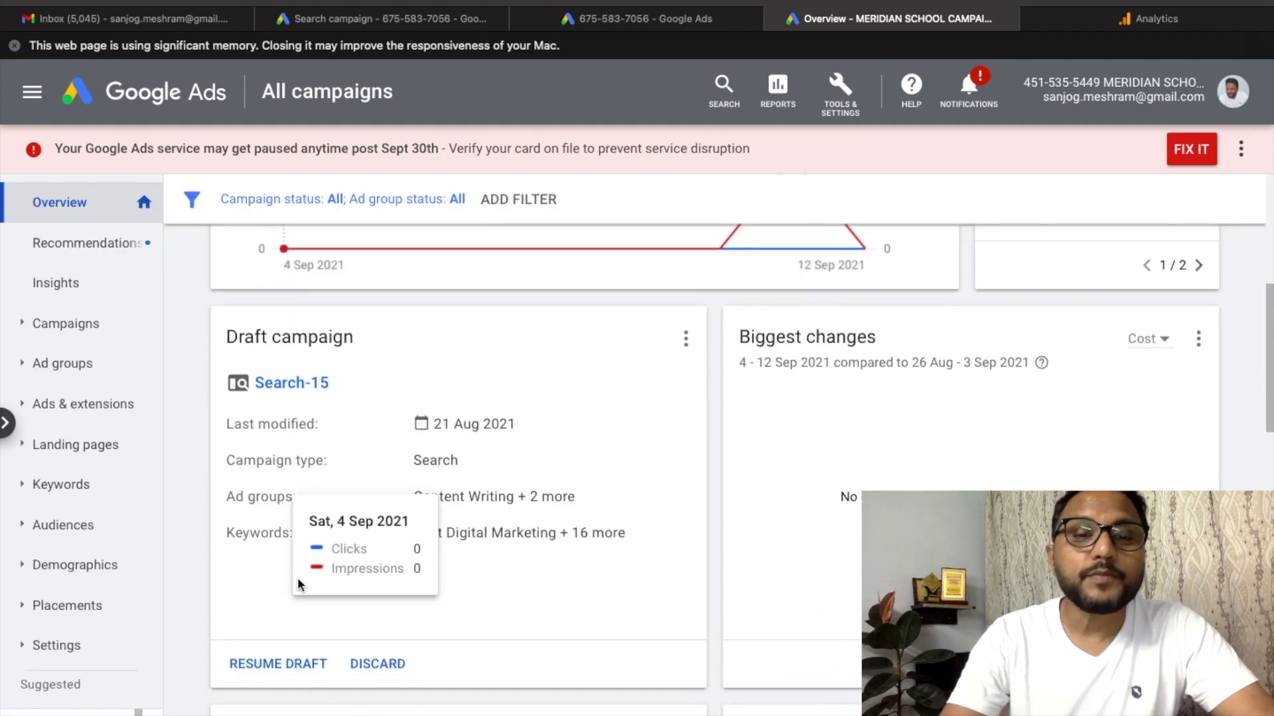
scroll(313, 585, "down", 1)
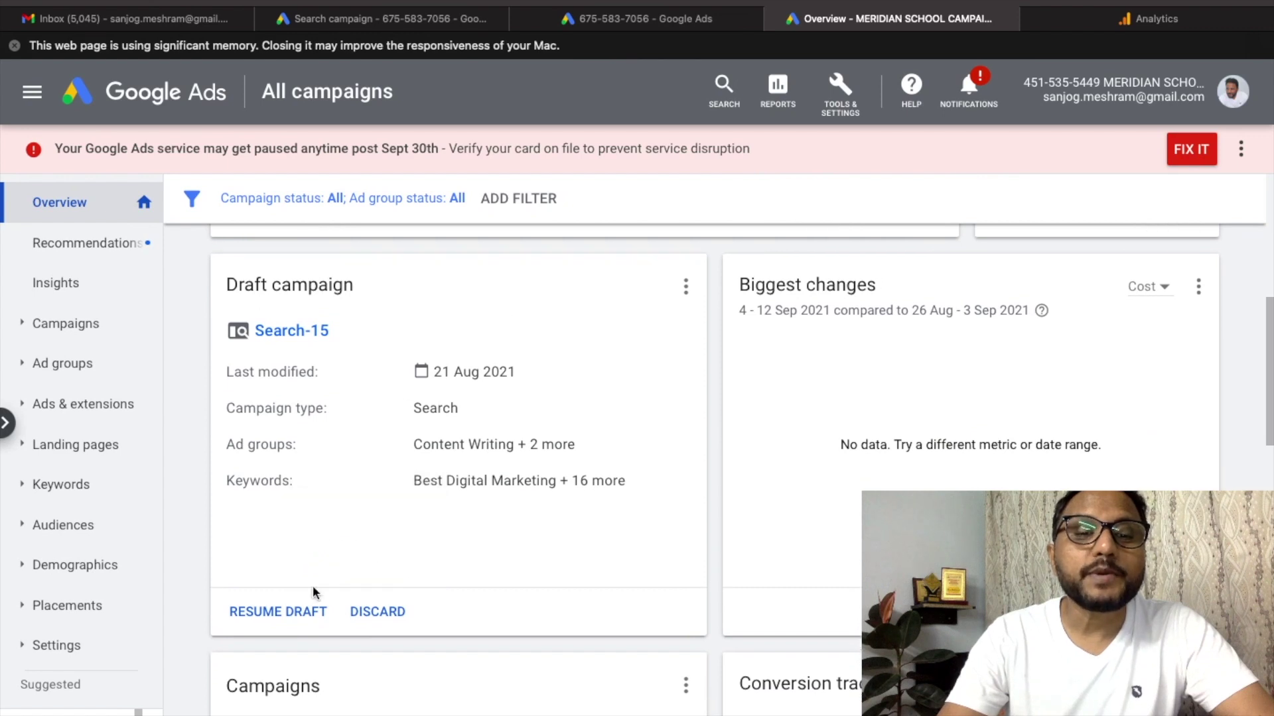
left_click(296, 615)
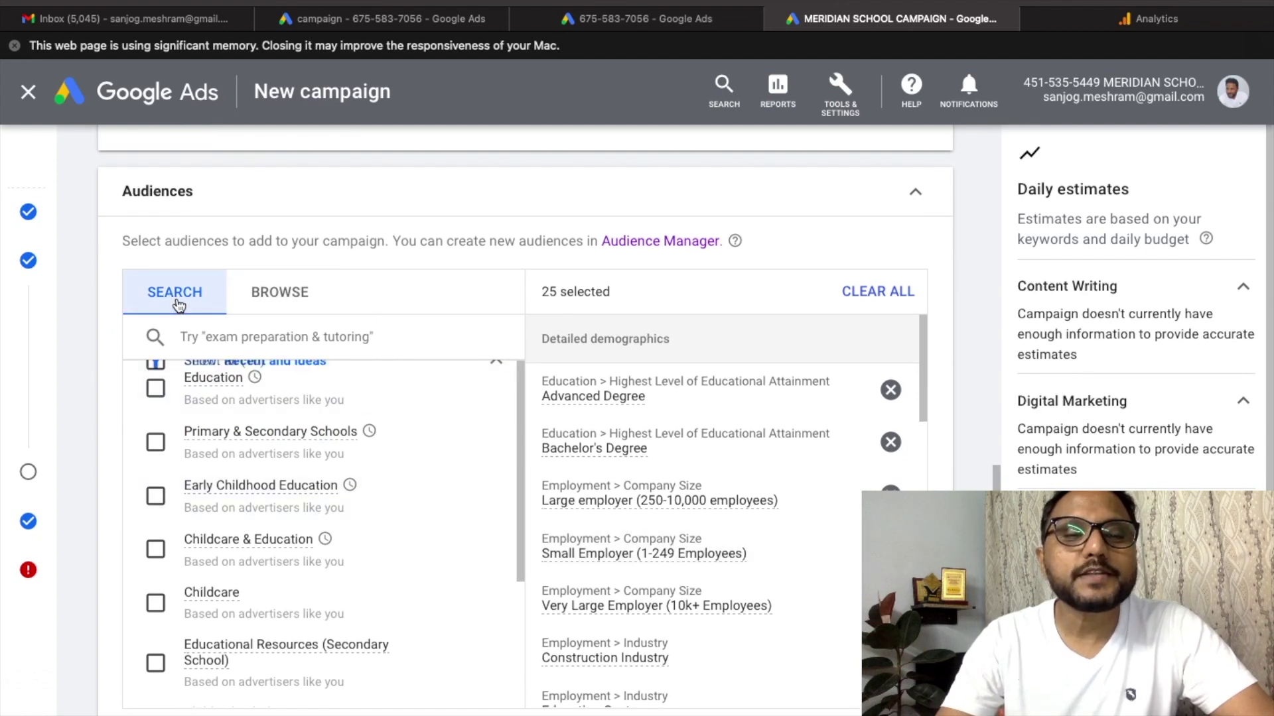
Search the campaign's audiences for "final", add the combined audience Final Aud Navi Mumbai, and review the audience targeting setting
left_click(290, 303)
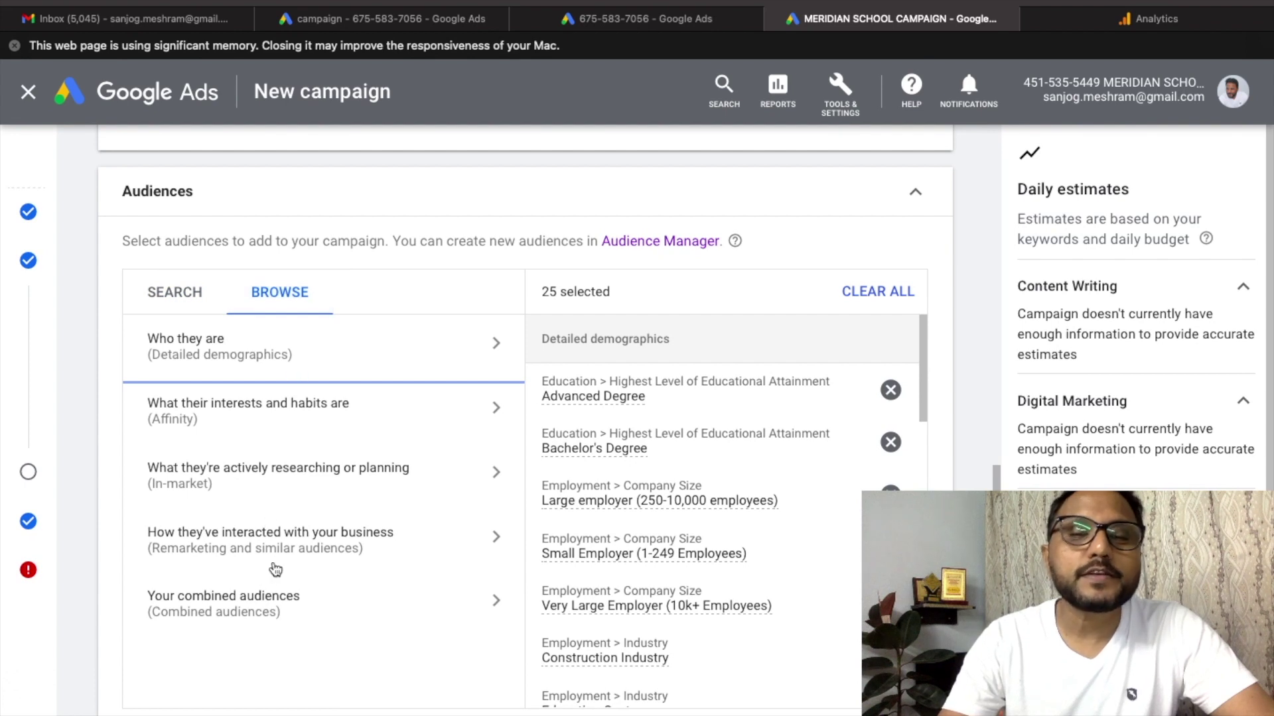
left_click(186, 297)
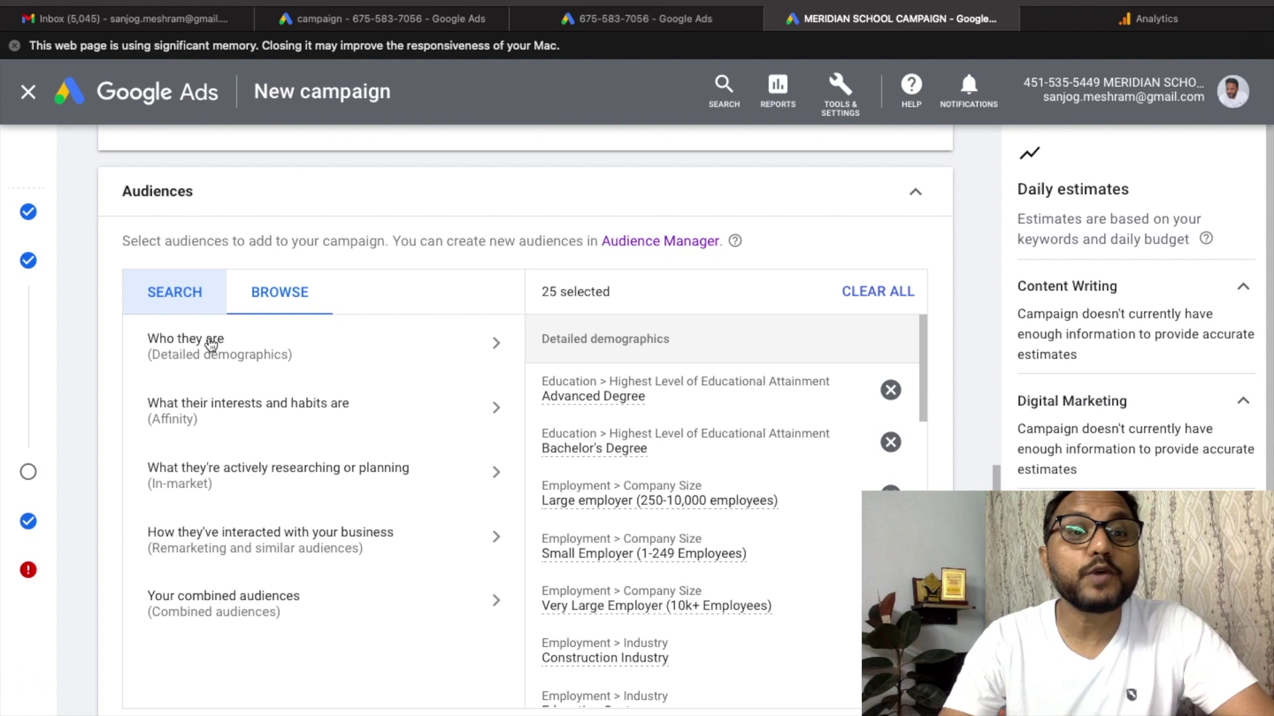
left_click(187, 300)
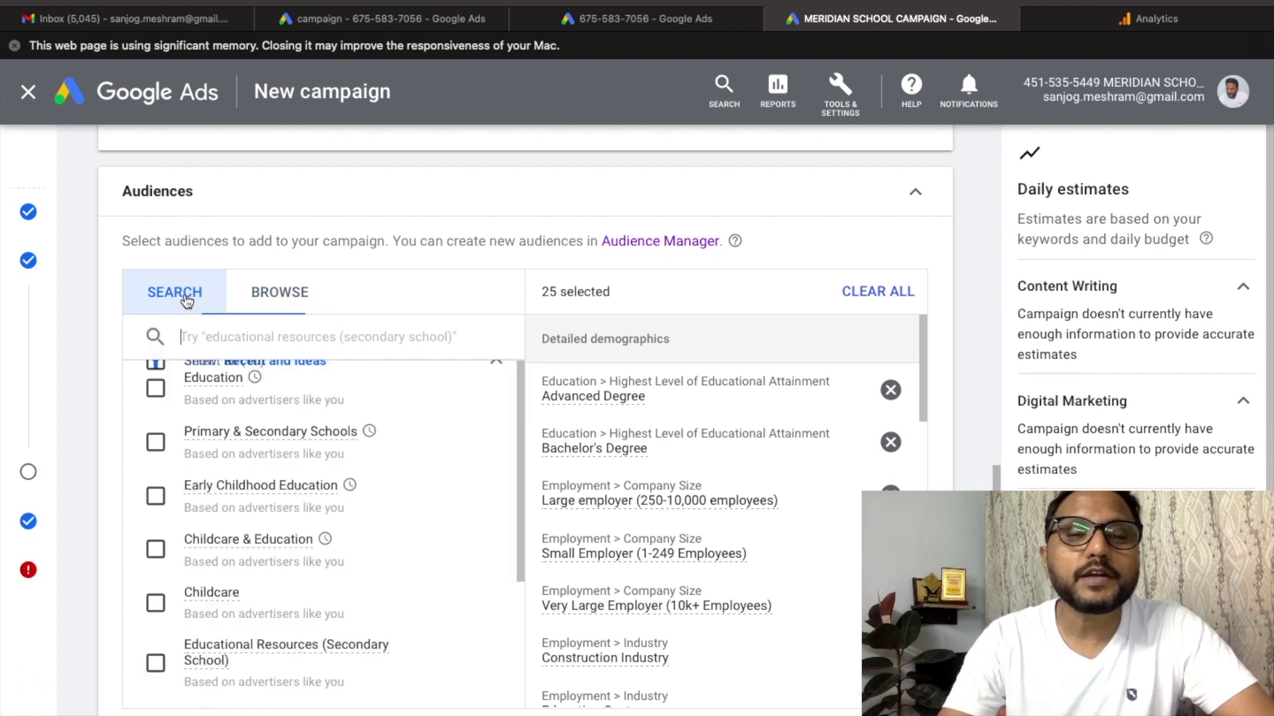
left_click(259, 343)
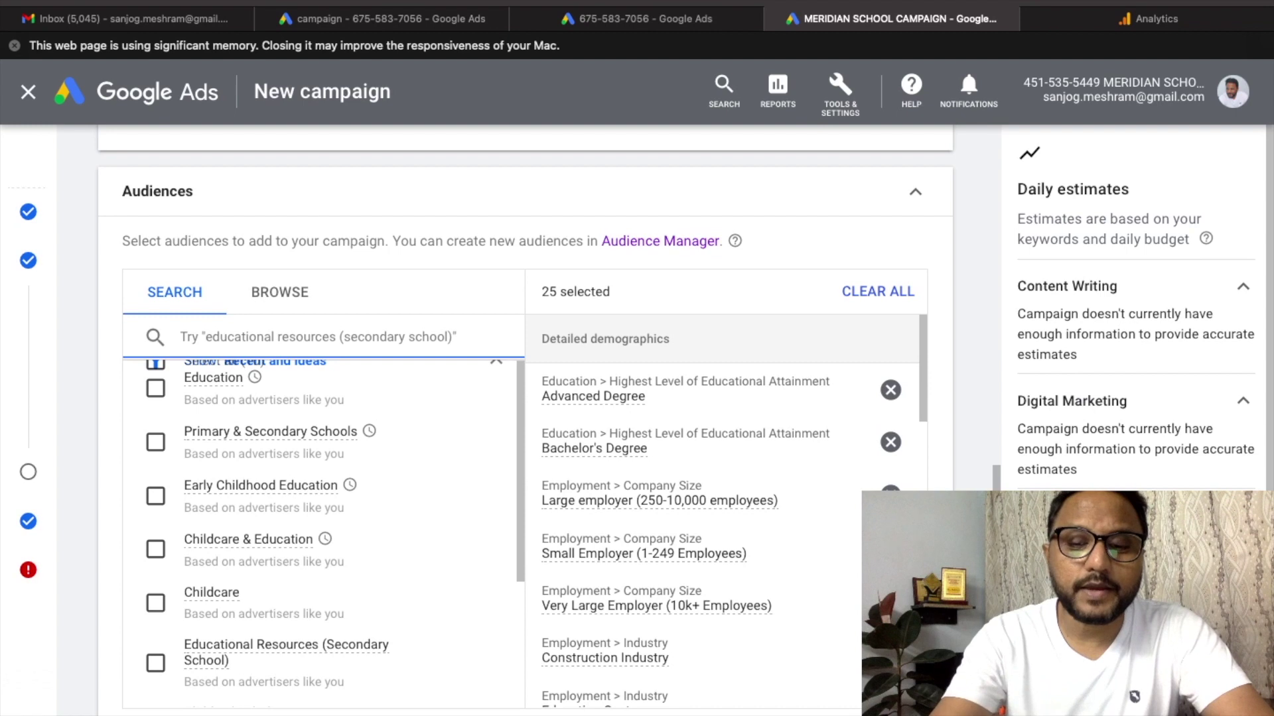
type("final")
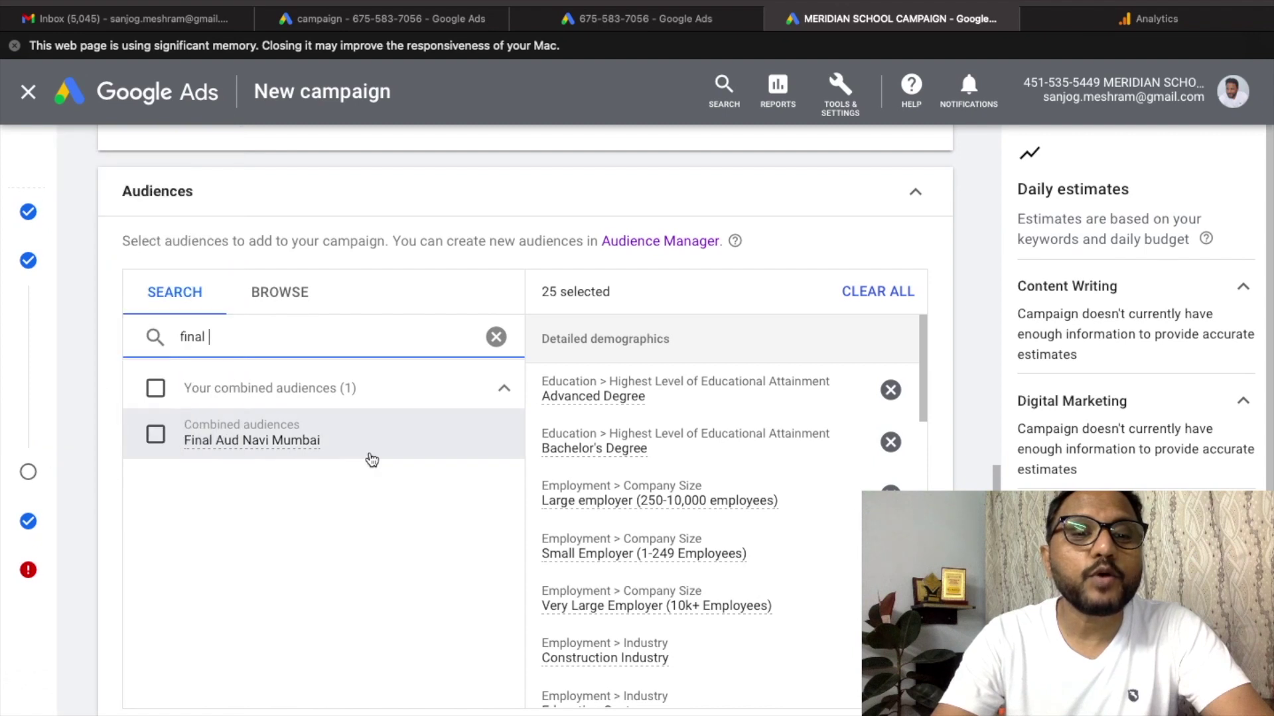
left_click(154, 439)
scroll(199, 371, "down", 2)
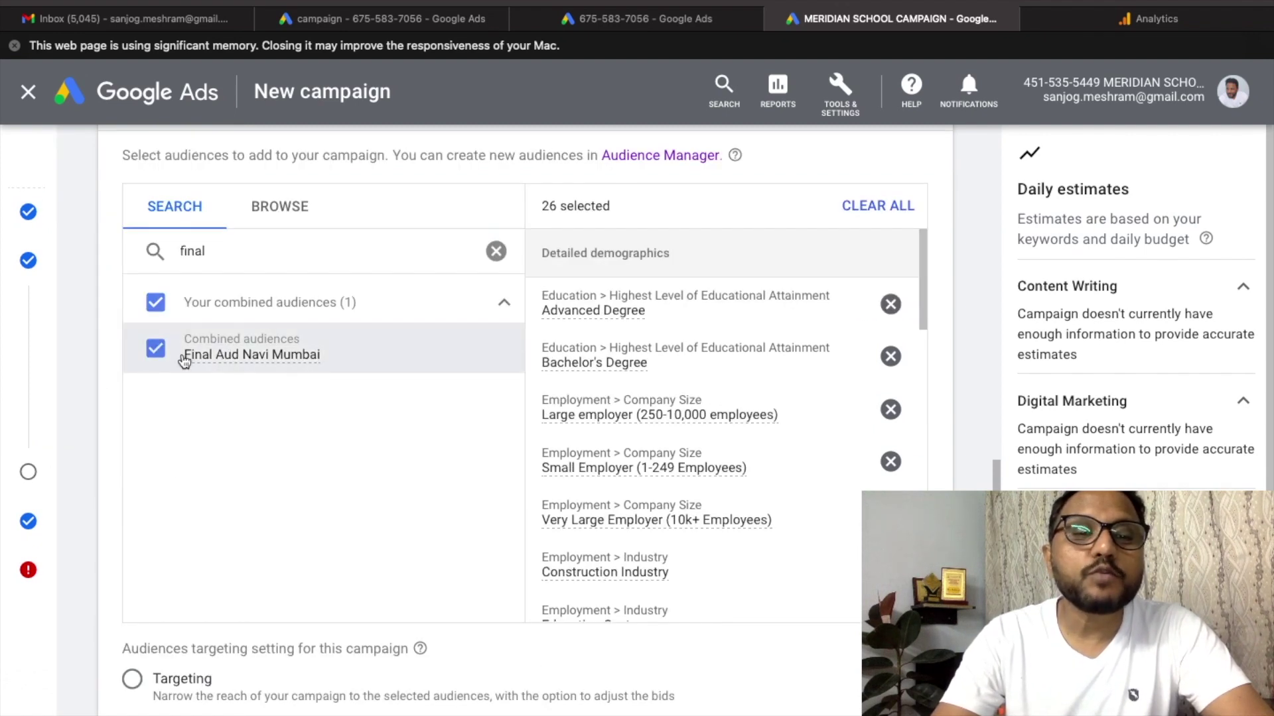
scroll(277, 460, "down", 6)
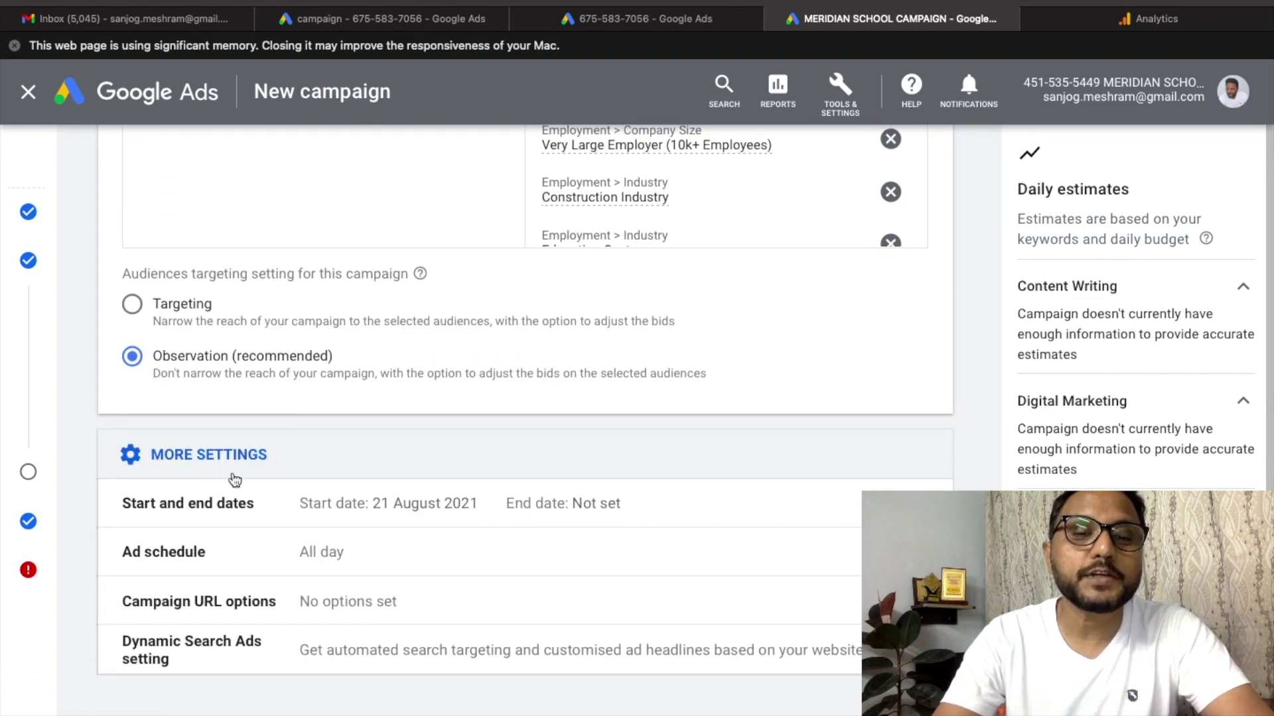
scroll(343, 402, "up", 6)
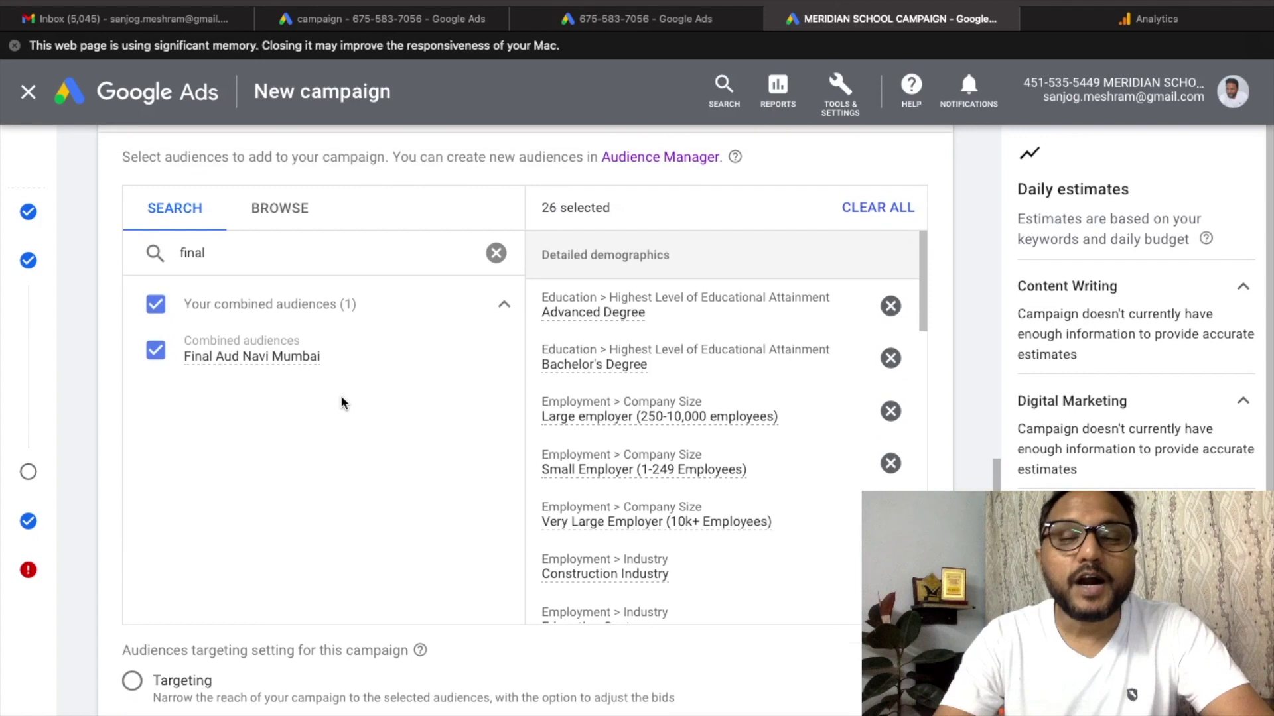